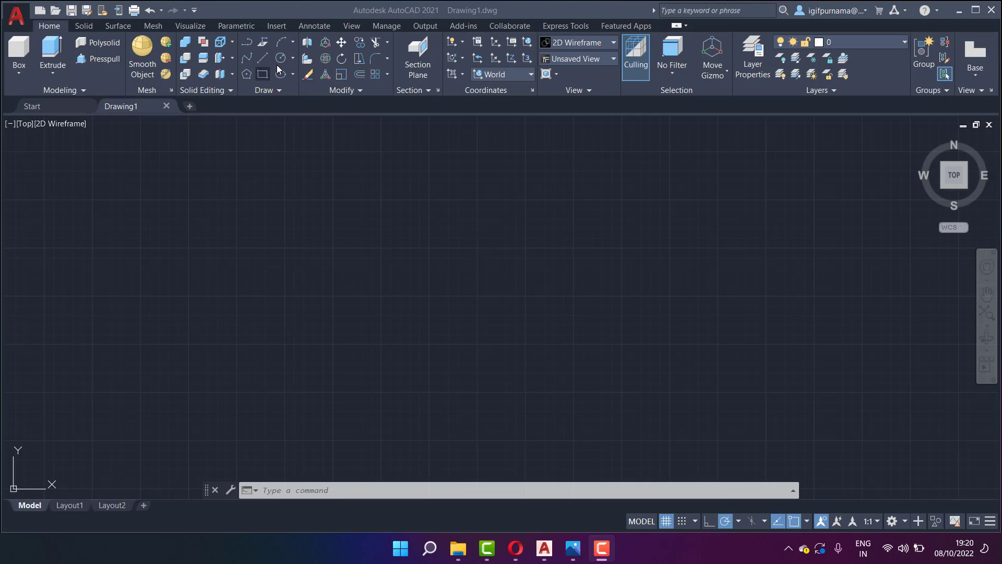
- Draw a radius-10 circle as the drawing's first object and centre it in view
click(435, 303)
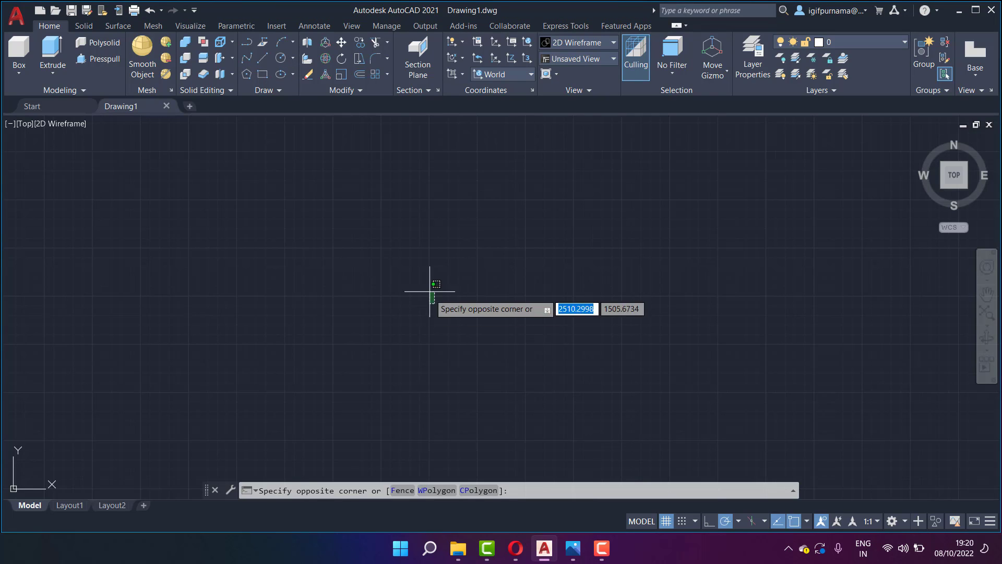
click(280, 58)
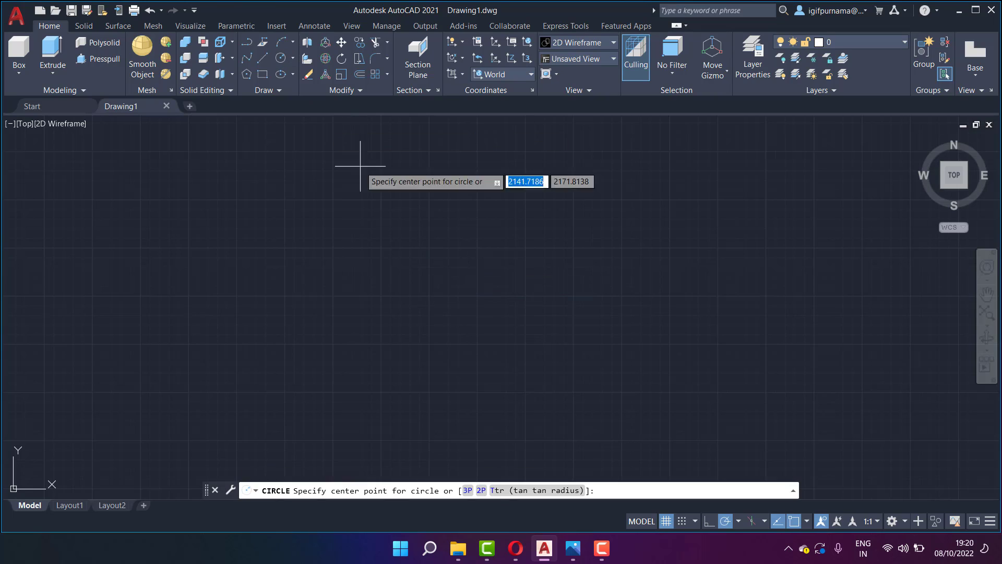
click(449, 290)
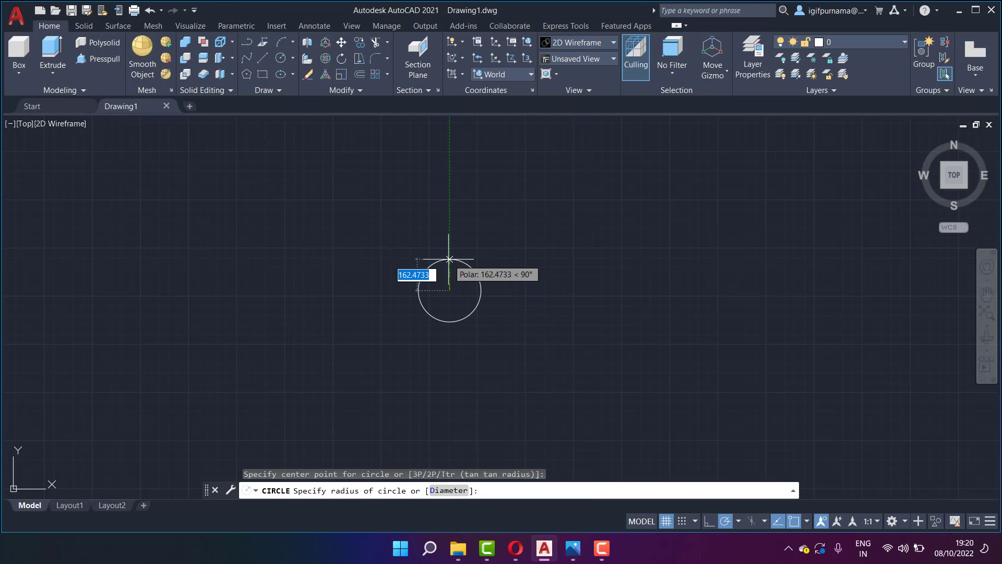
text(1)
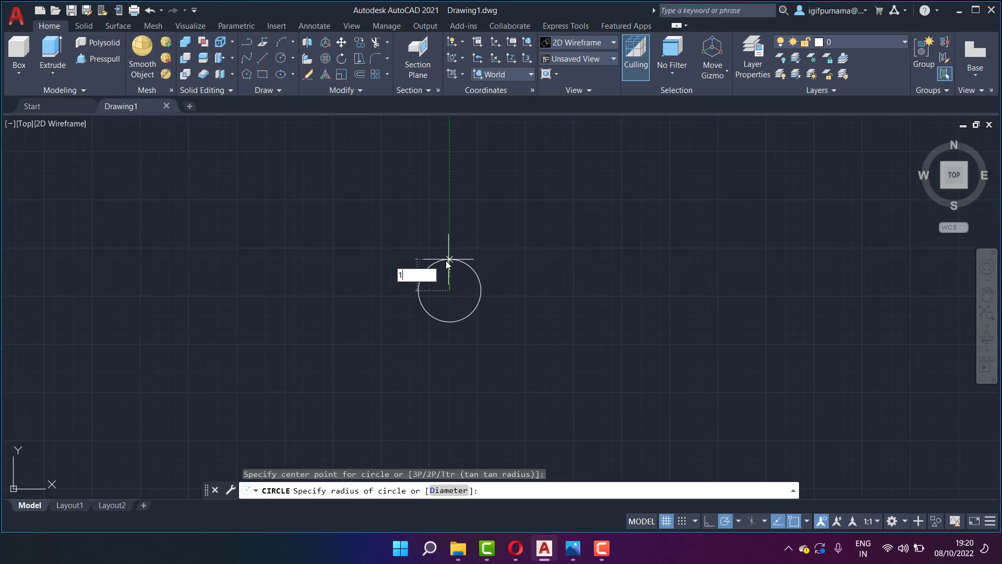
text(0)
key(Return)
scroll(451, 282, down, 5)
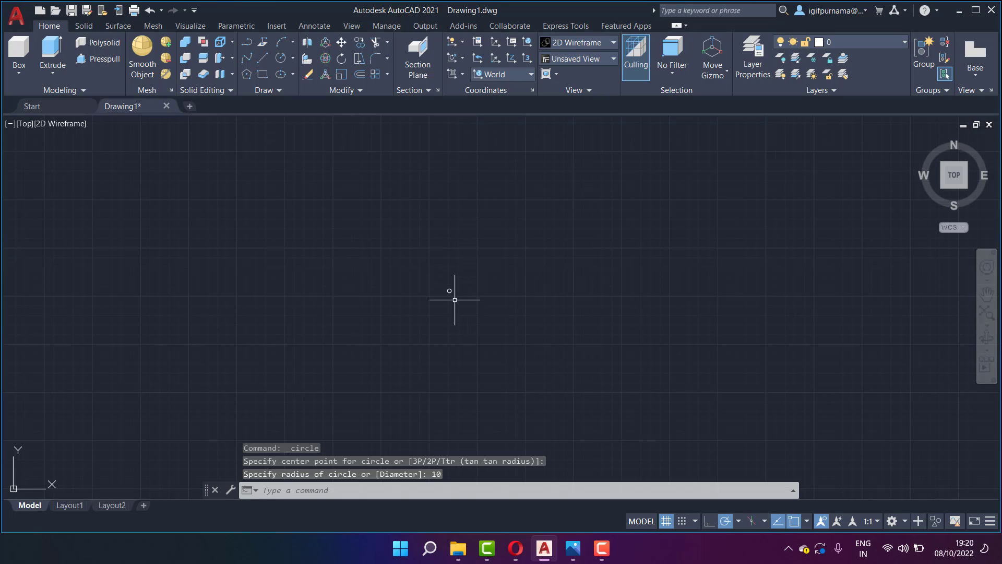
scroll(456, 268, up, 8)
middle_drag(543, 242, 415, 275)
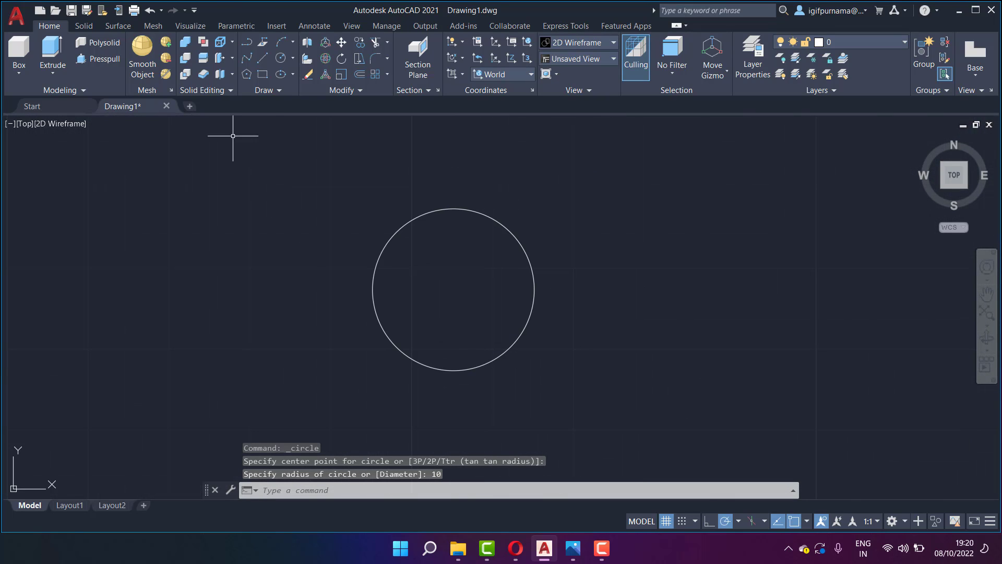
- Draw a six-sided polygon inscribed in radius 15, centred on the circle's centre
click(247, 74)
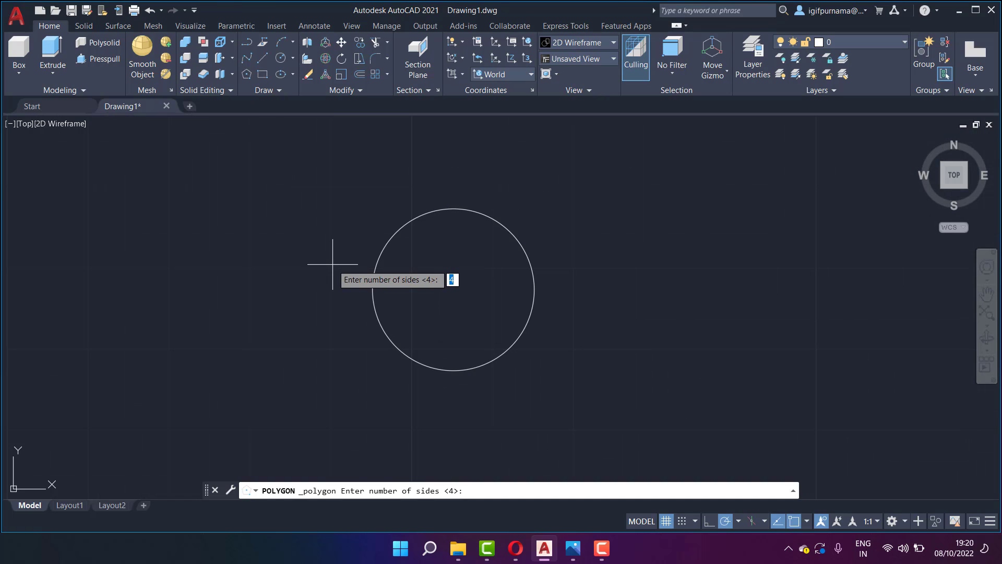
text(6)
key(Return)
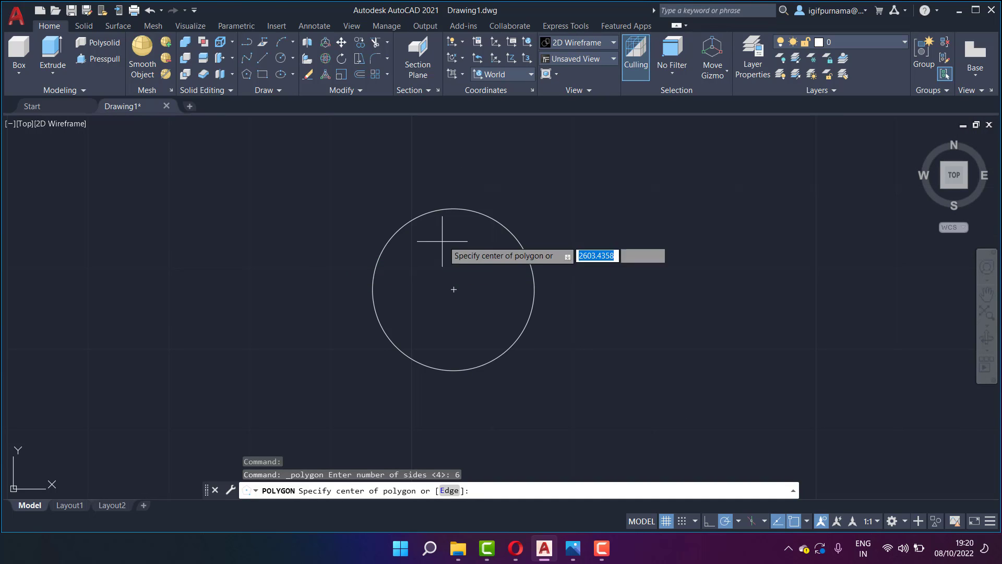
click(452, 280)
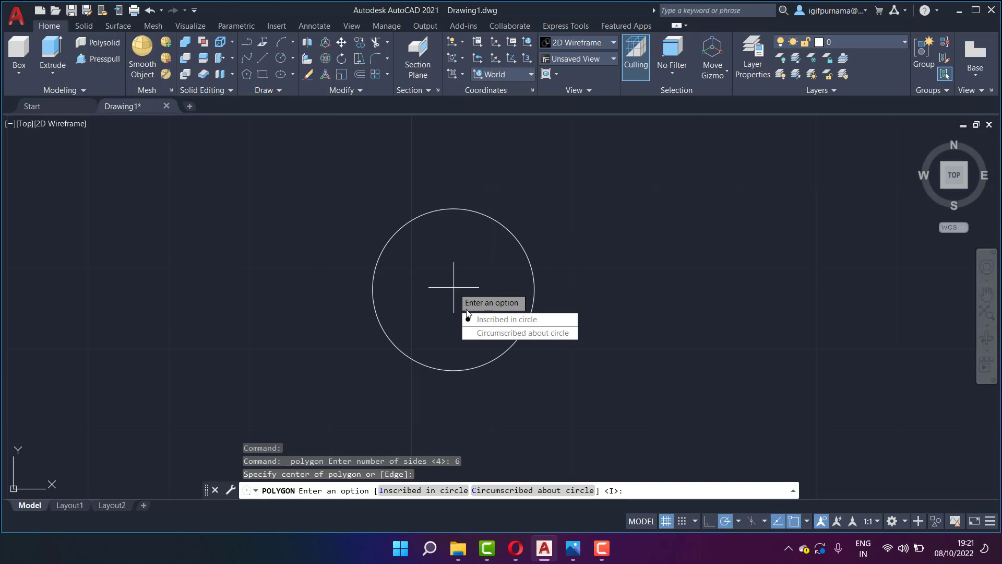
key(Return)
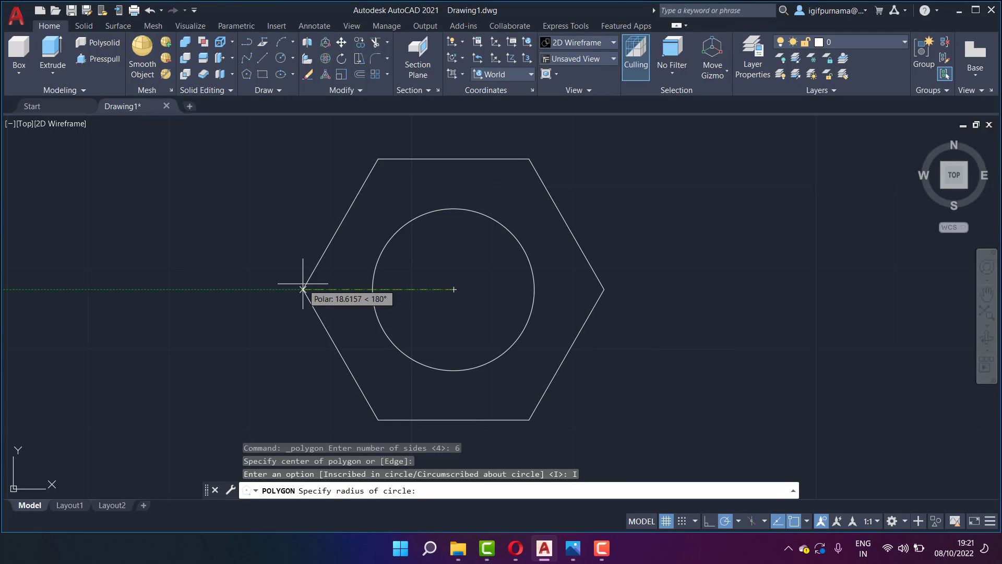
text(15)
key(Return)
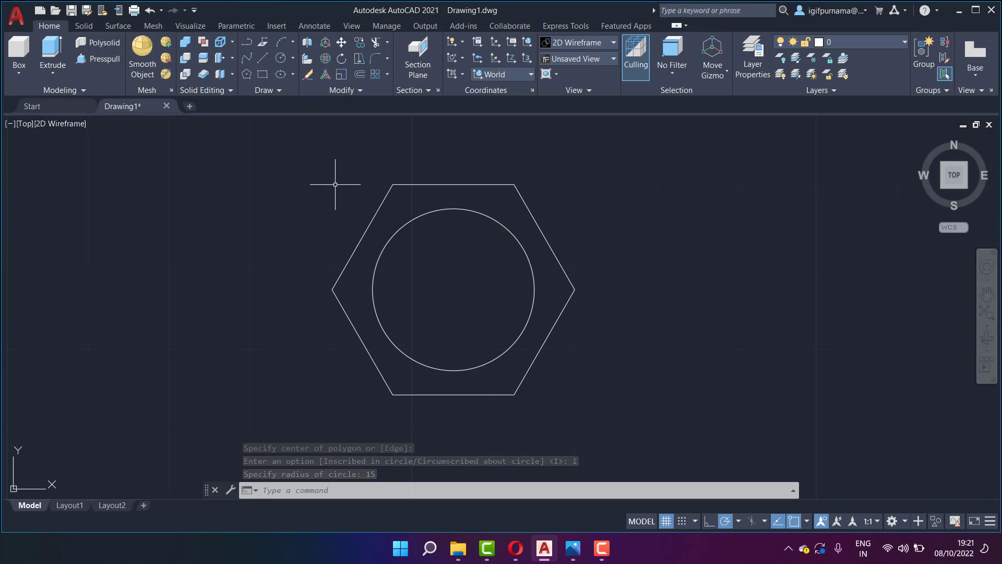
scroll(336, 185, down, 2)
mouse_move(350, 226)
middle_down()
mouse_move(375, 208)
mouse_move(393, 158)
middle_up()
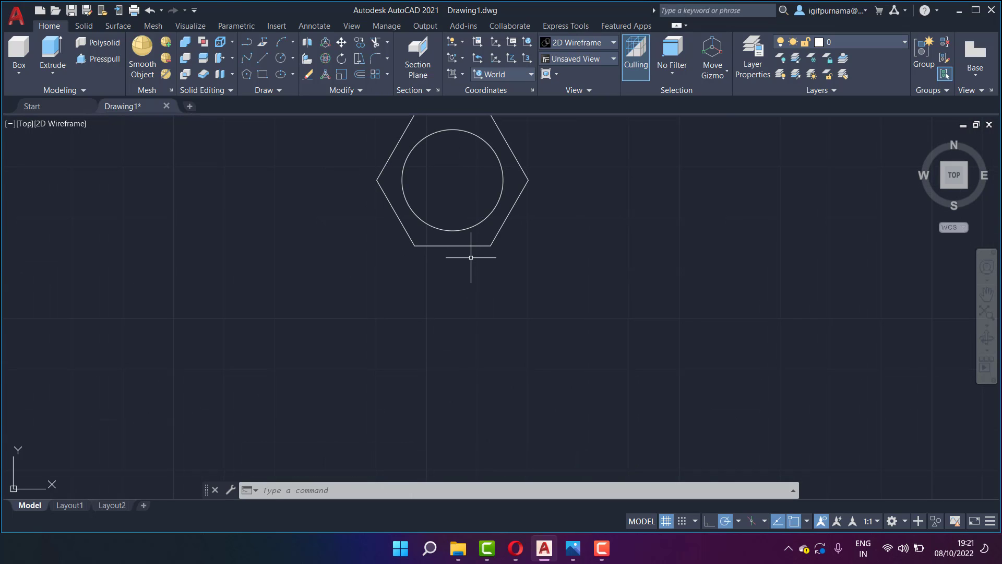
- Draw a closed rectangle as wide as the hexagon and 13 units tall, using LINE
click(264, 58)
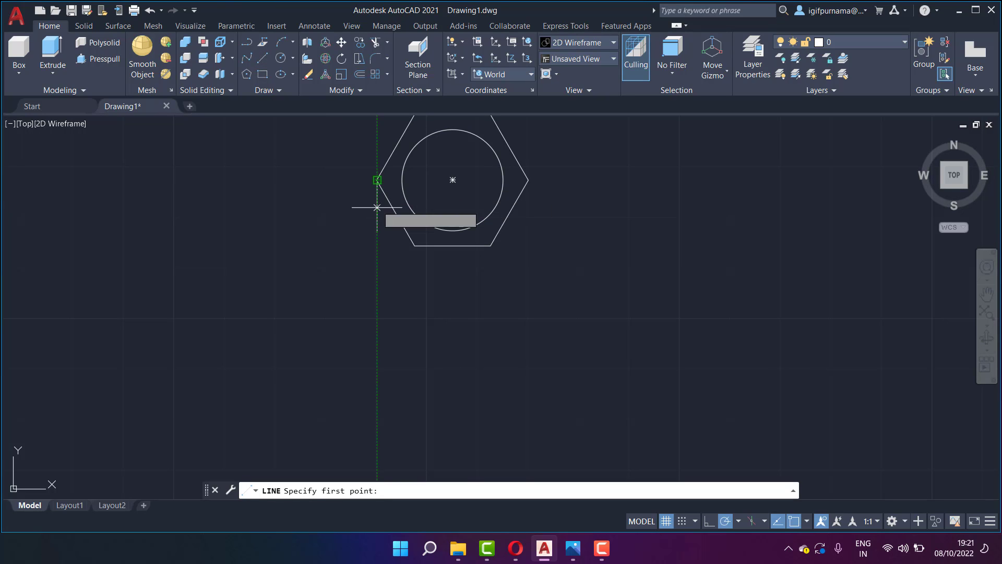
click(377, 317)
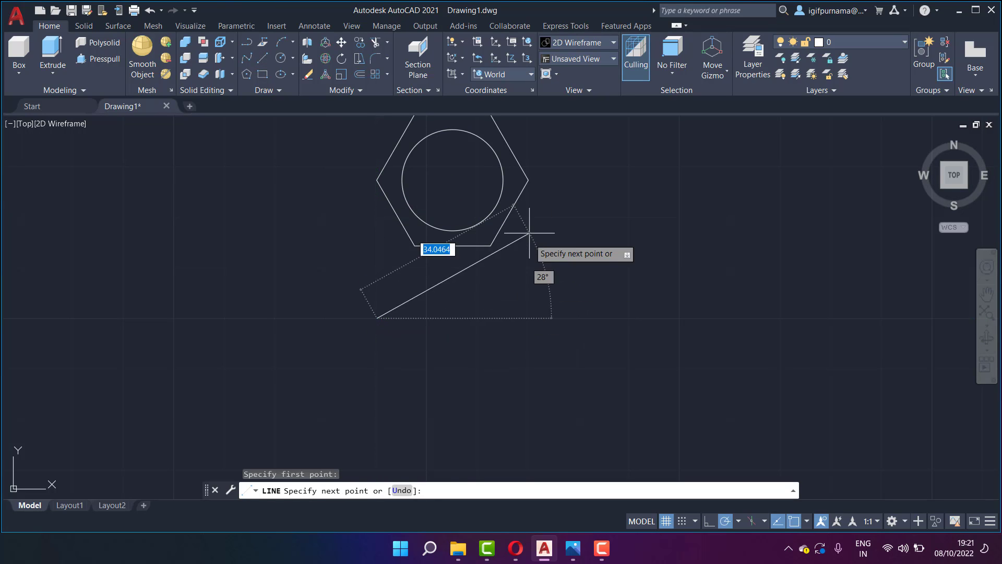
click(529, 318)
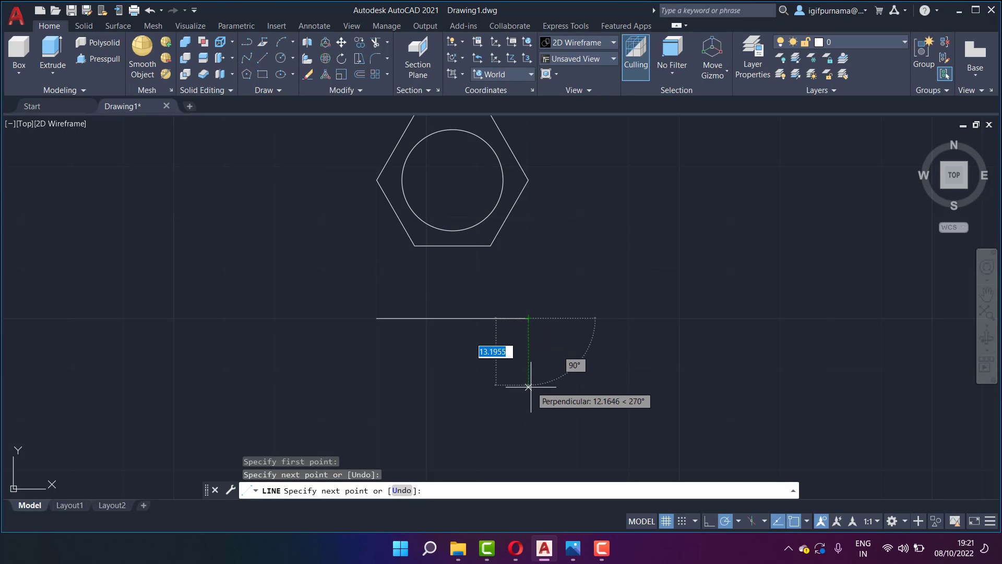
text(13)
key(Return)
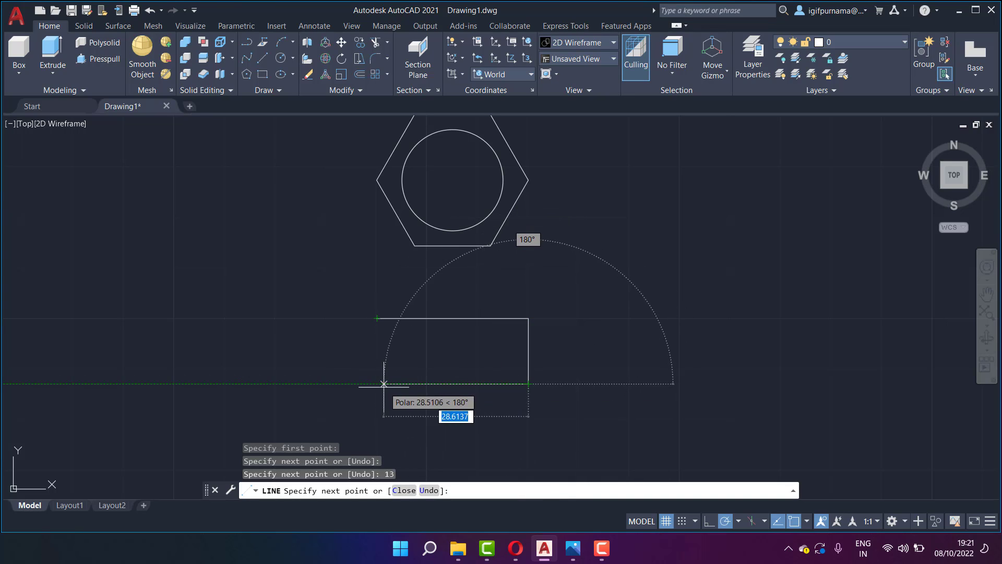
click(377, 383)
click(376, 317)
right_click(376, 319)
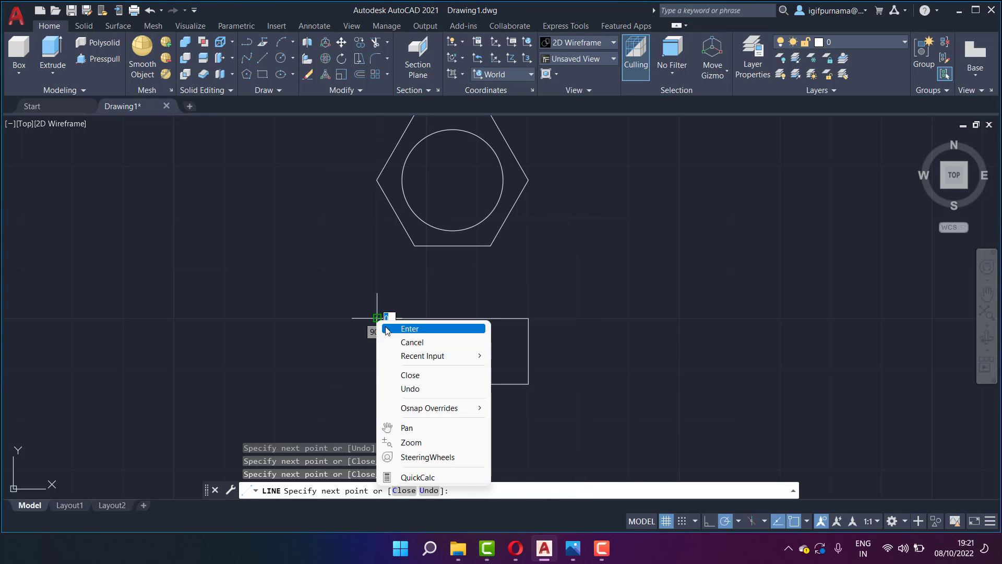
click(396, 327)
- Move the rectangle up so it sits just beneath the hexagon
click(341, 42)
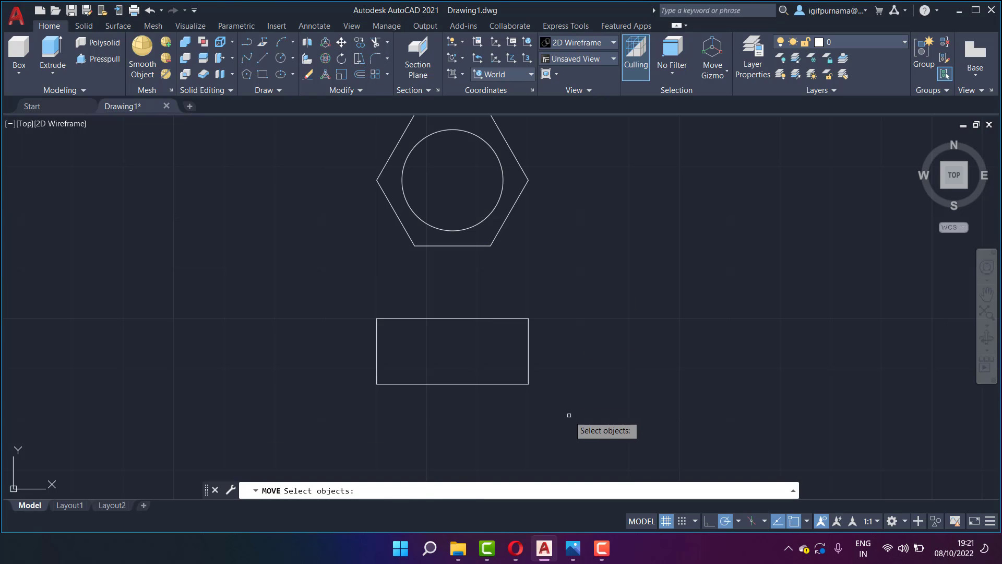
click(568, 413)
click(319, 301)
click(446, 347)
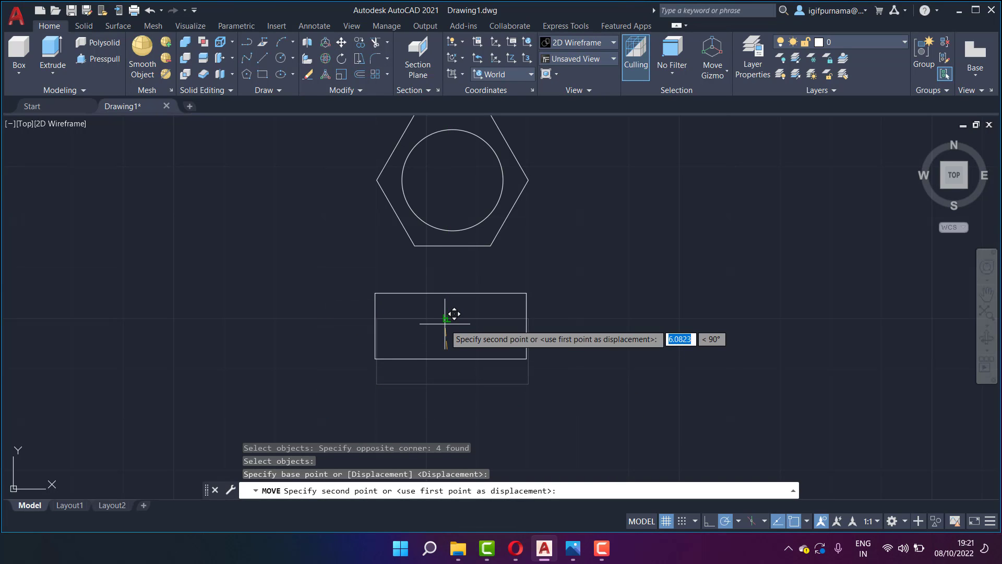
click(452, 288)
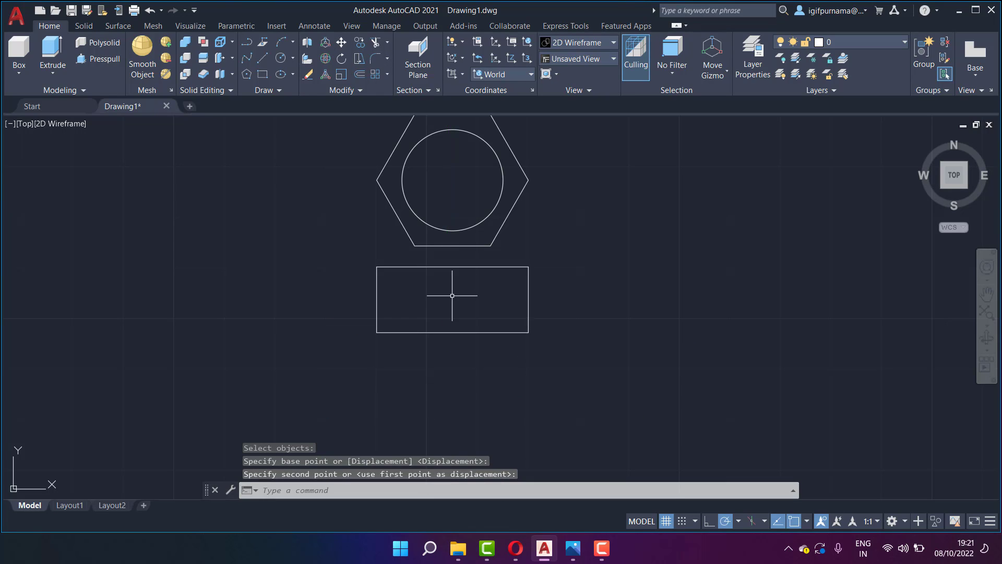
scroll(459, 289, up, 2)
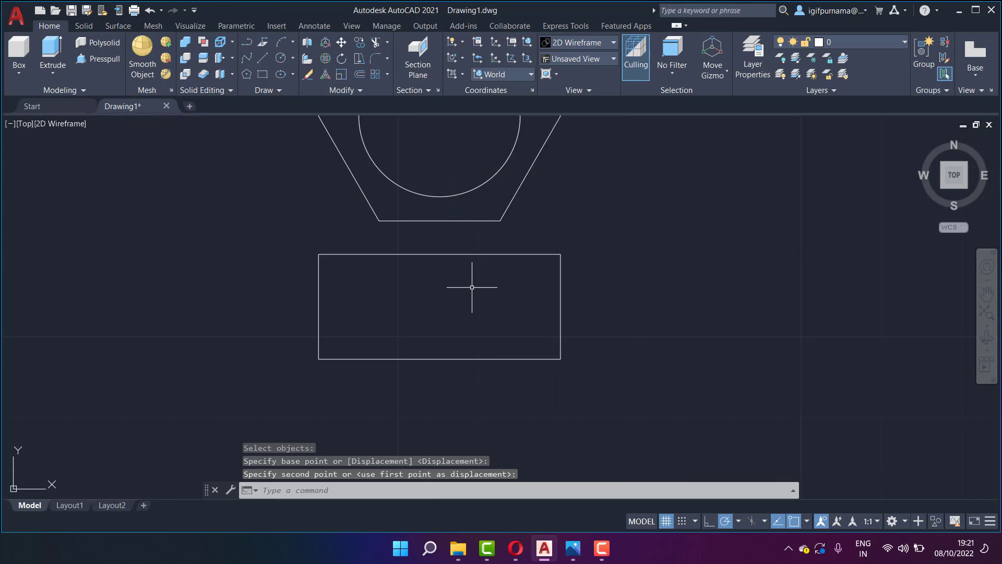
click(259, 57)
key(Escape)
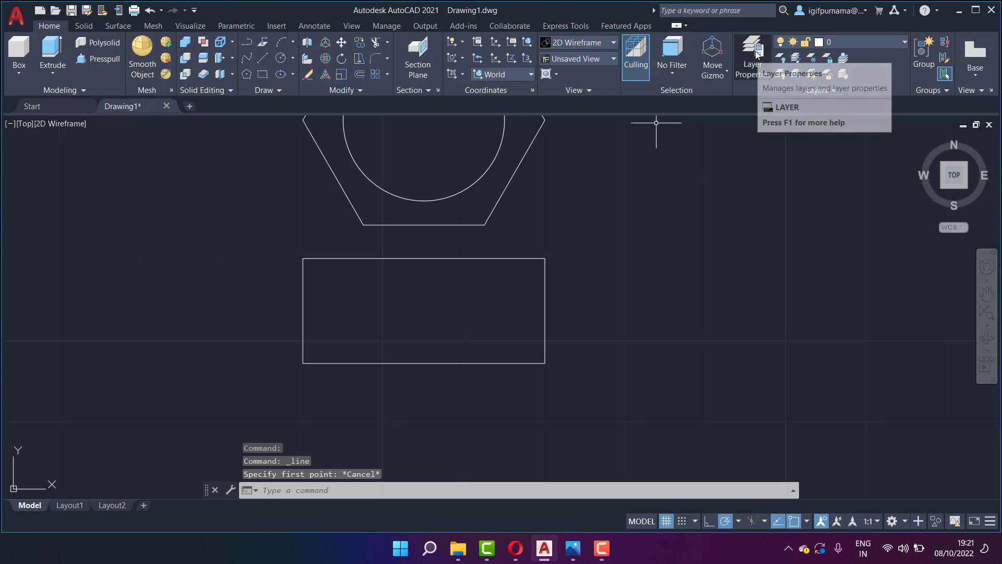
- Create two new layers, Layer1 and Layer2, and colour Layer2 magenta
click(755, 64)
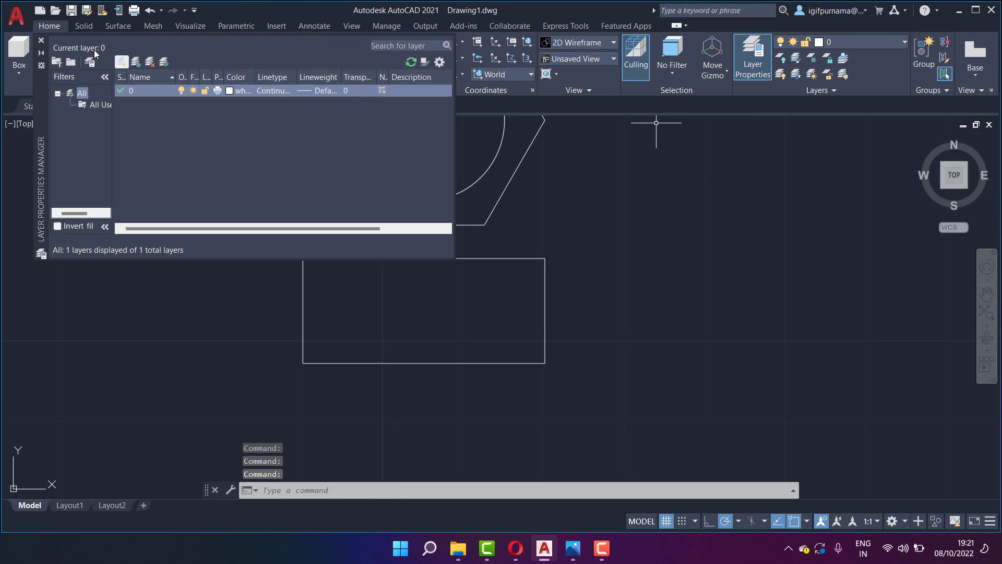
click(120, 63)
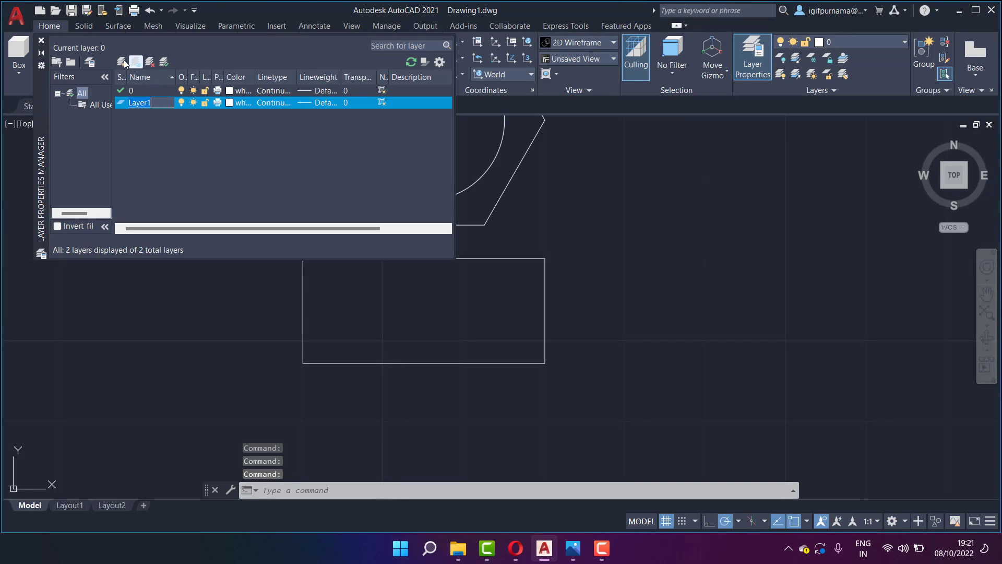
click(121, 62)
key(Return)
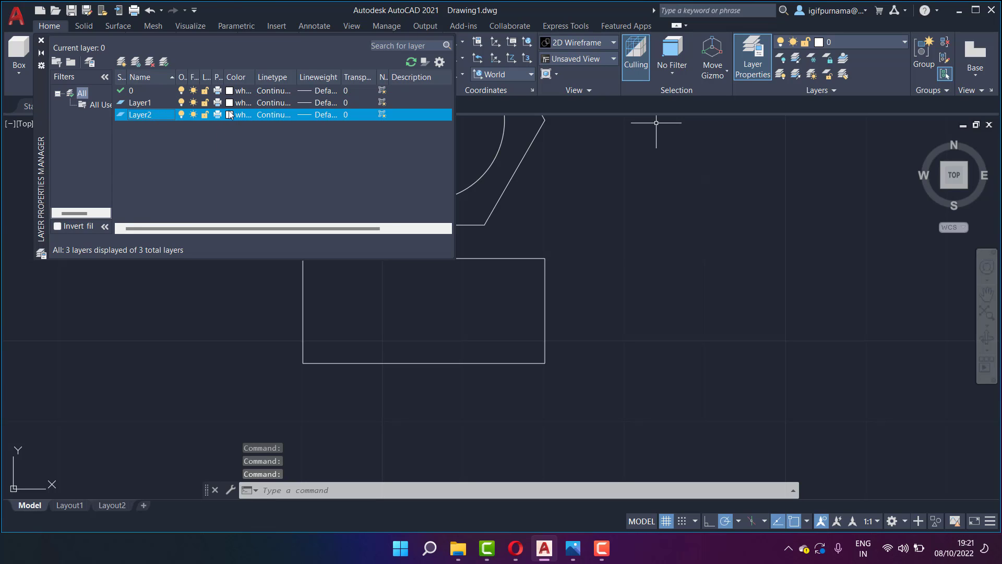
click(230, 115)
click(454, 300)
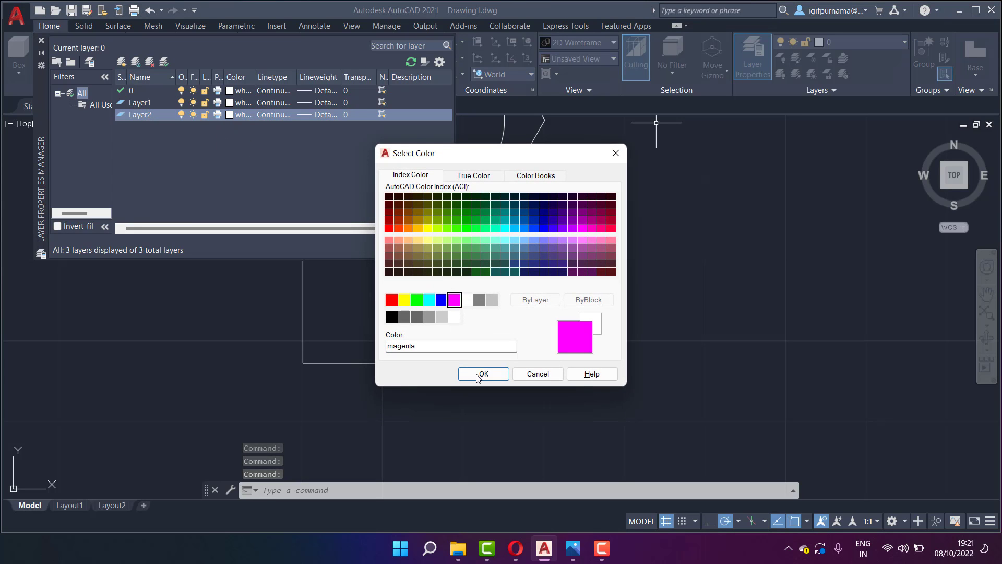
click(478, 373)
- Colour Layer1 red and bring up its linetype choices
click(231, 102)
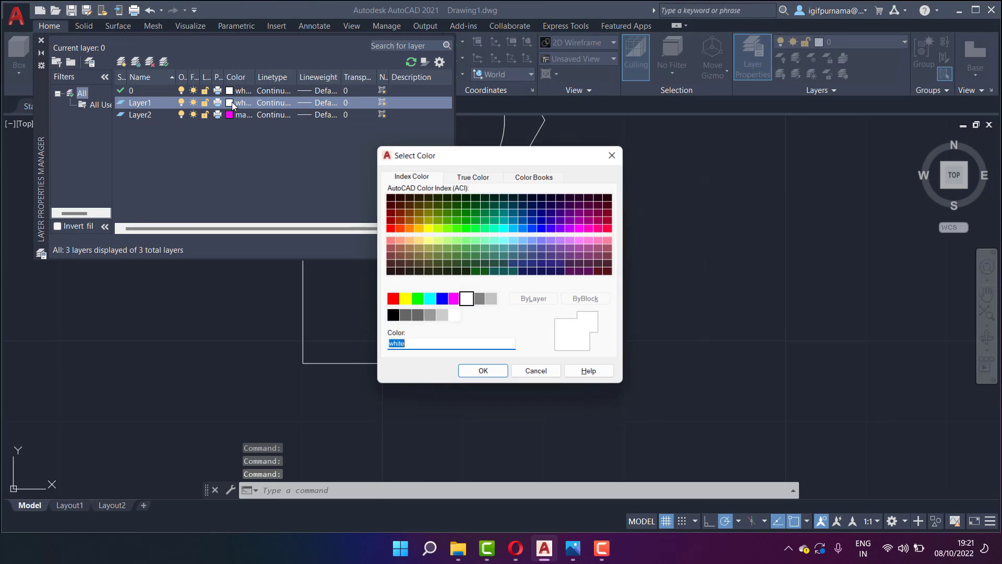
click(405, 299)
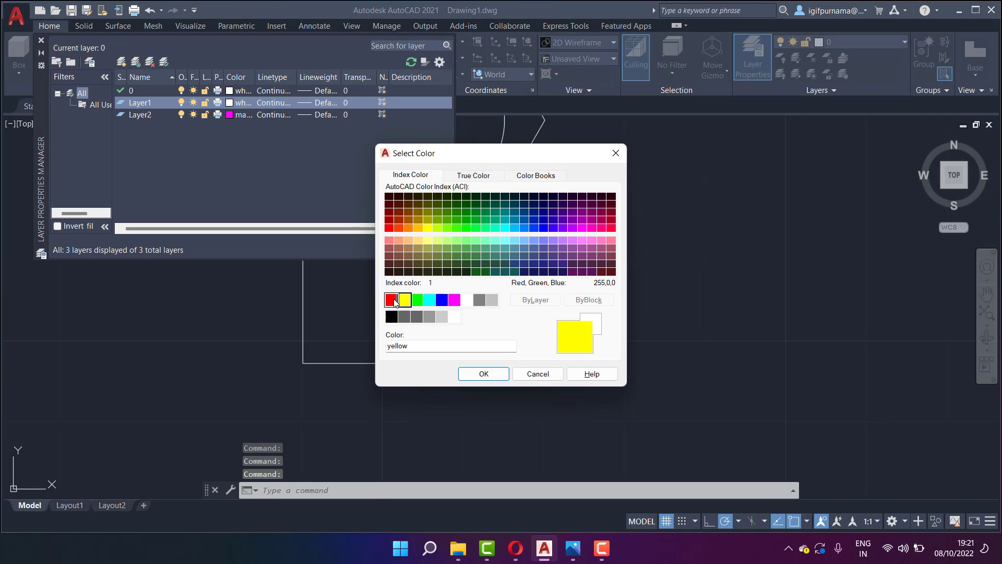
click(481, 372)
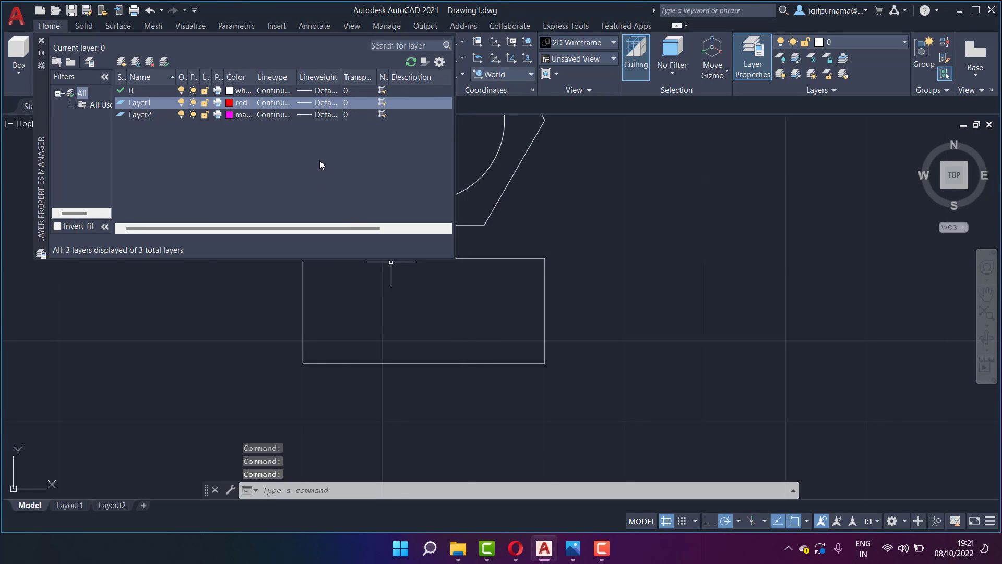
click(270, 103)
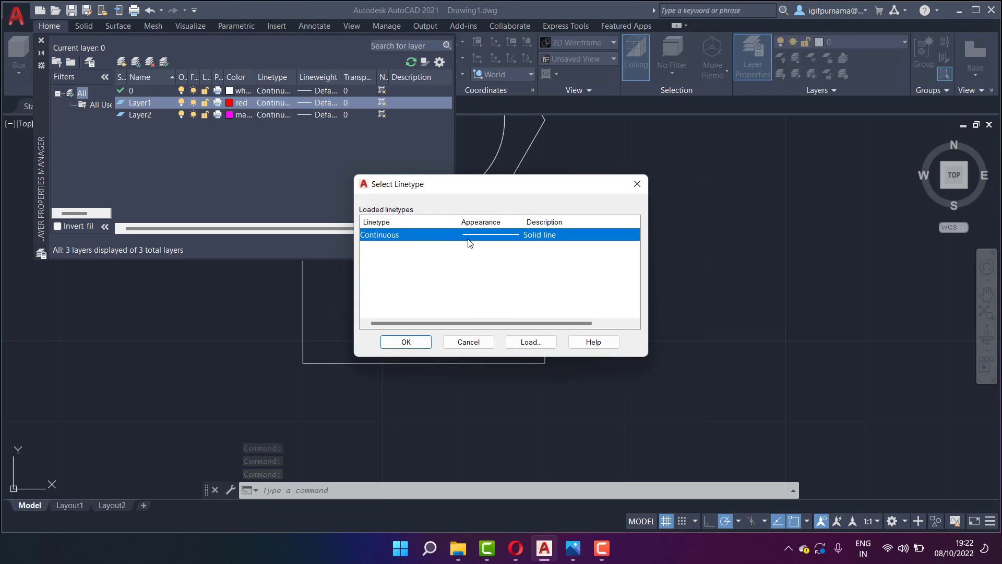
- Load ACAD_ISO04W100 long-dash dot, assign it to Layer1, and close the layer manager
click(638, 184)
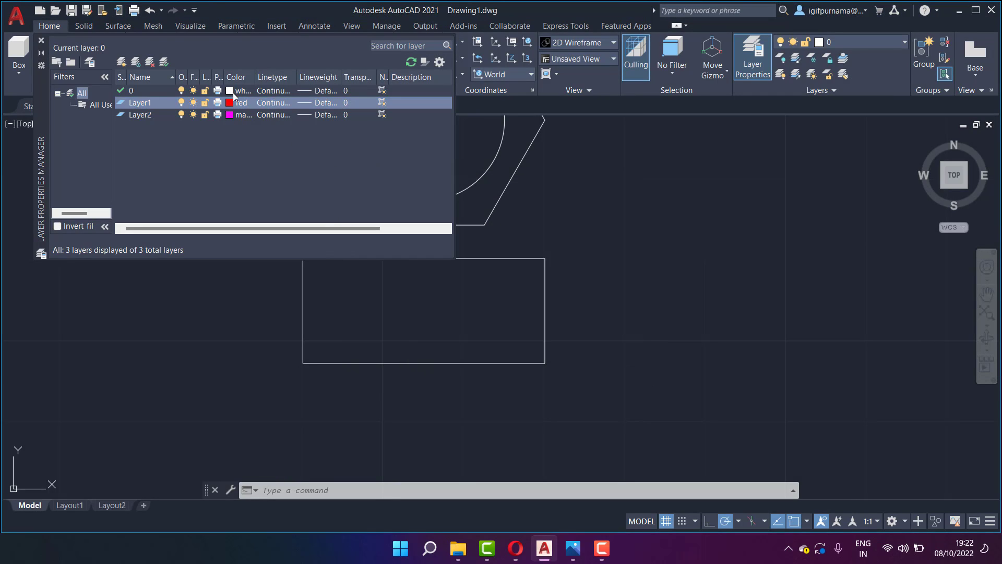
click(276, 106)
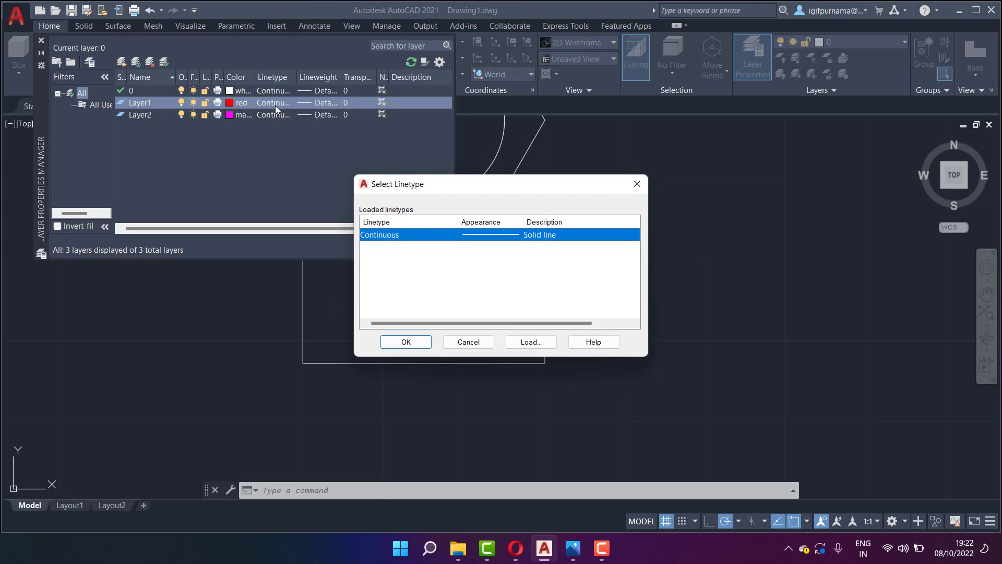
click(529, 340)
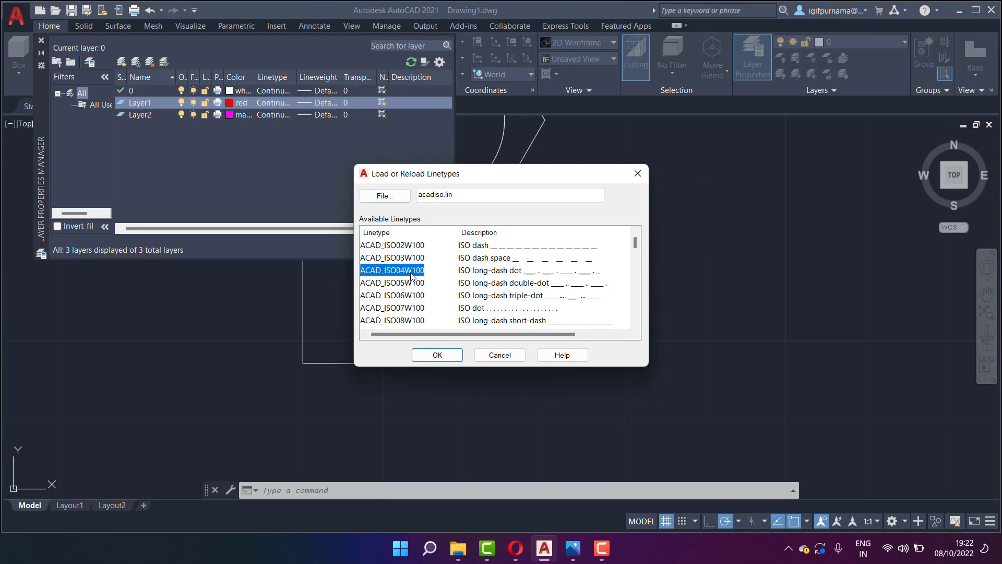
click(438, 355)
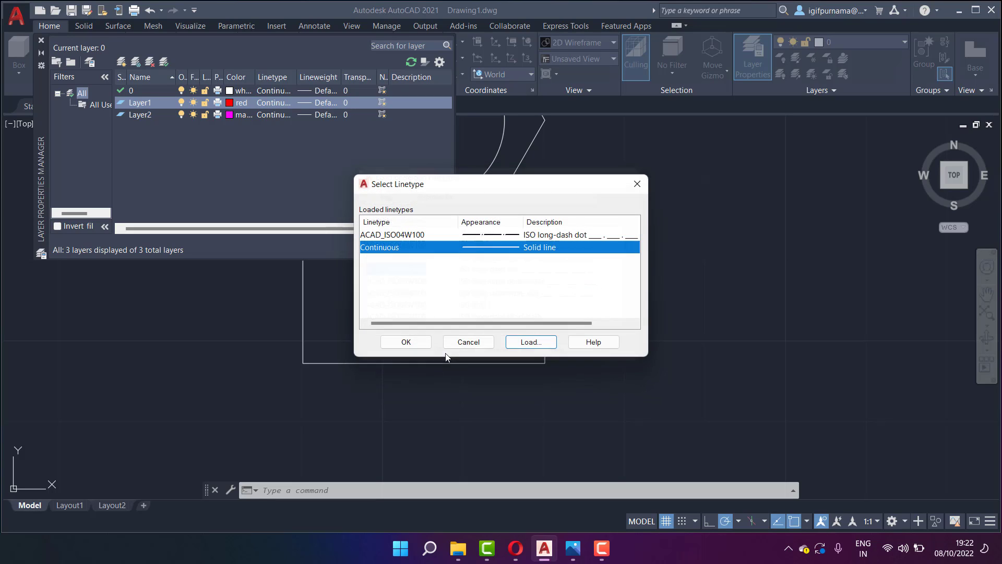
click(432, 238)
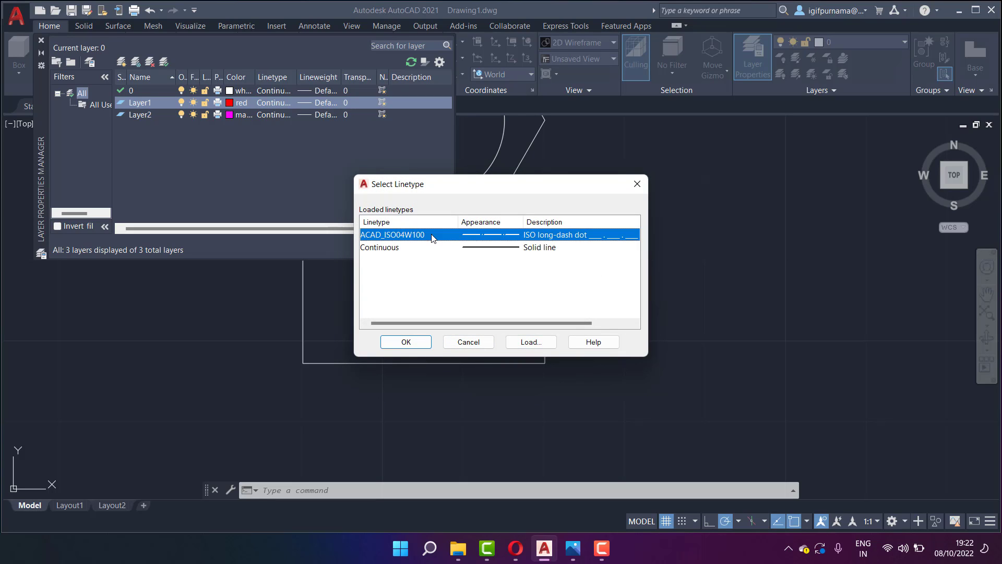
click(407, 341)
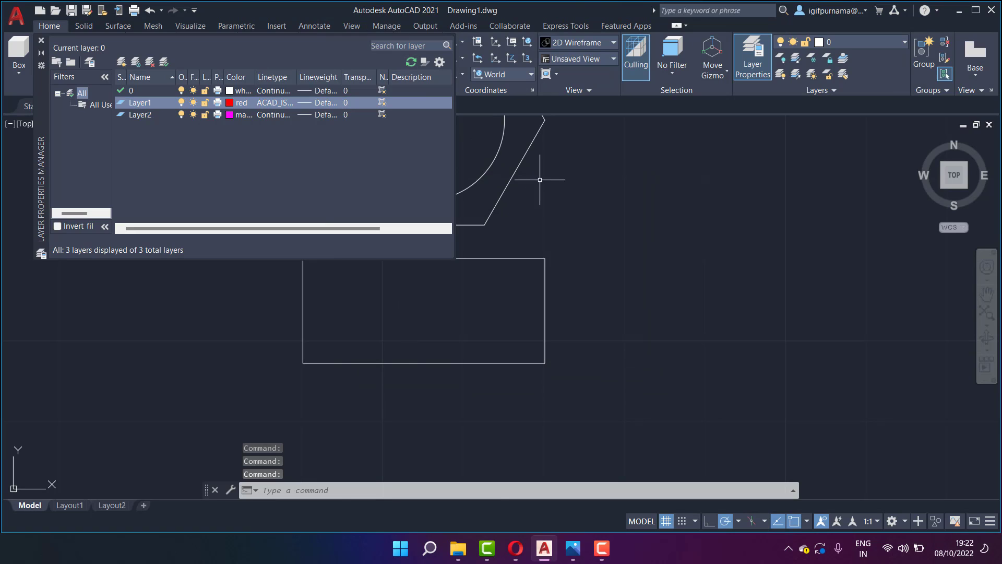
click(565, 195)
click(42, 40)
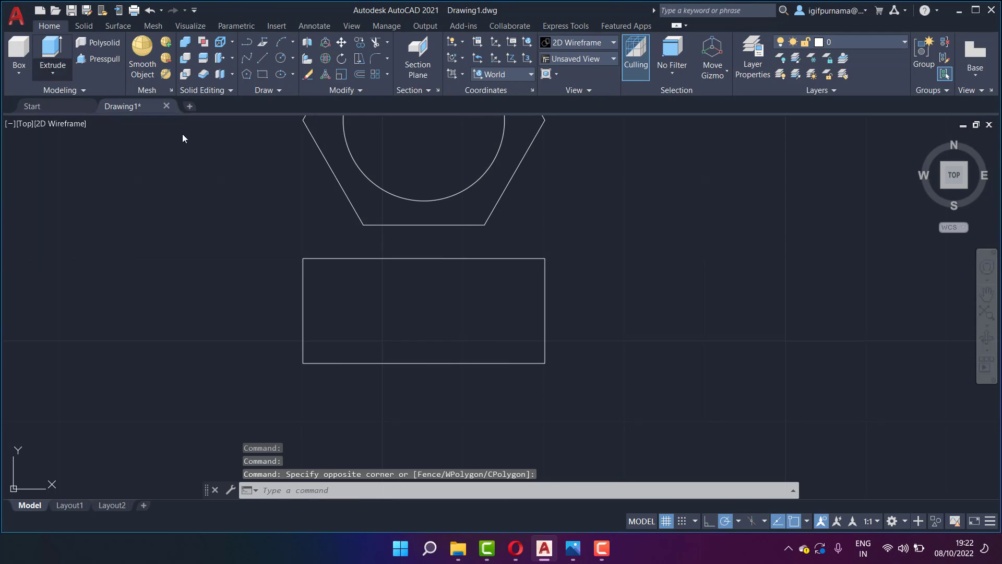
scroll(272, 197, down, 2)
middle_drag(273, 171, 327, 198)
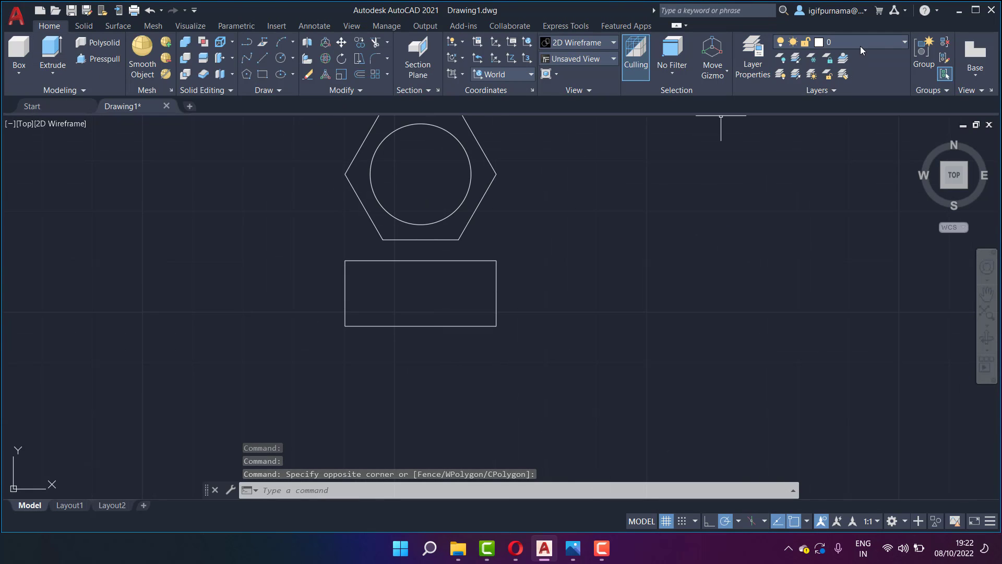
- Make Layer1 current and draw a vertical centre line through the hexagon and rectangle
click(860, 45)
click(837, 71)
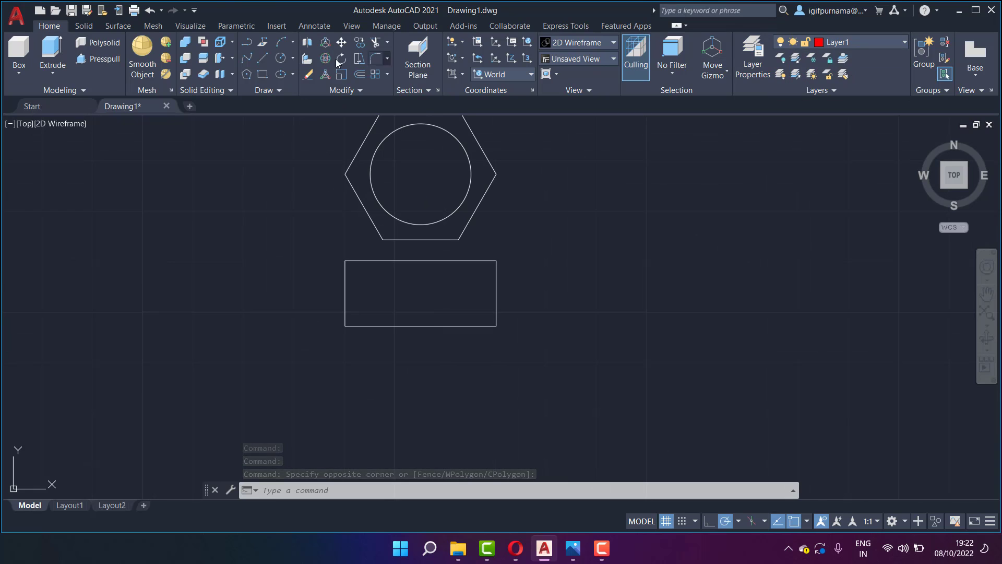
click(262, 58)
scroll(521, 229, down, 2)
click(459, 156)
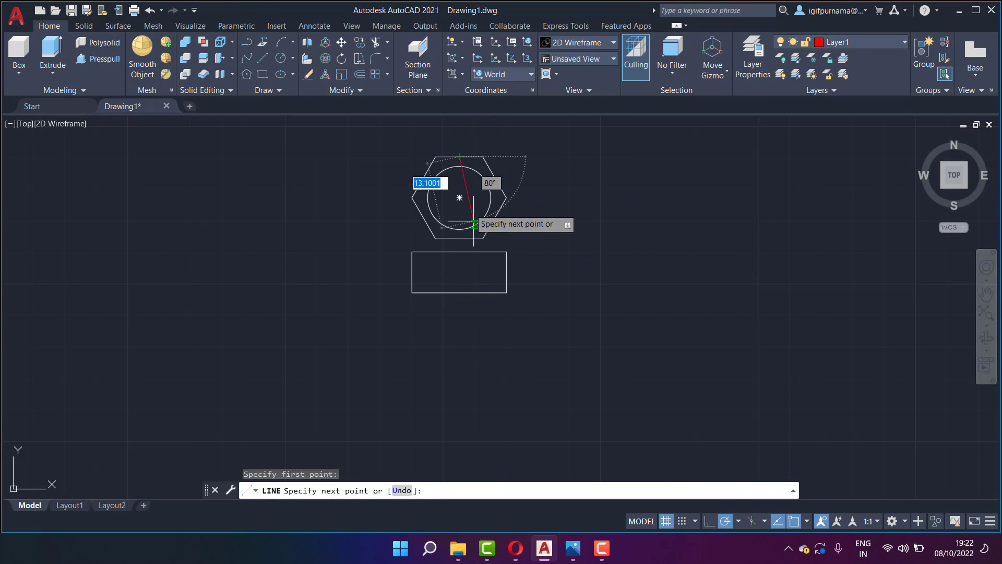
click(459, 354)
right_click(464, 356)
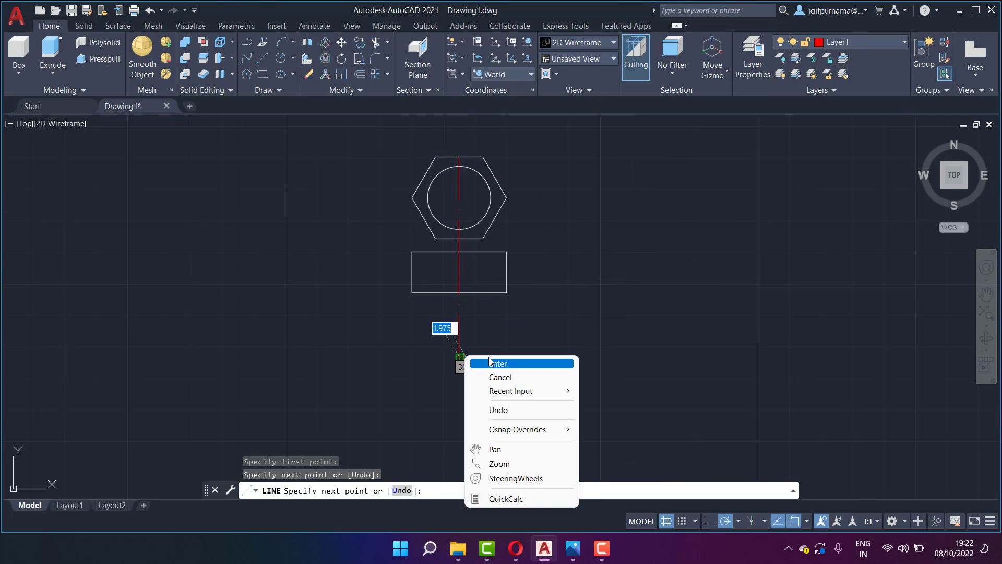
click(490, 362)
scroll(403, 212, up, 2)
scroll(412, 212, up, 2)
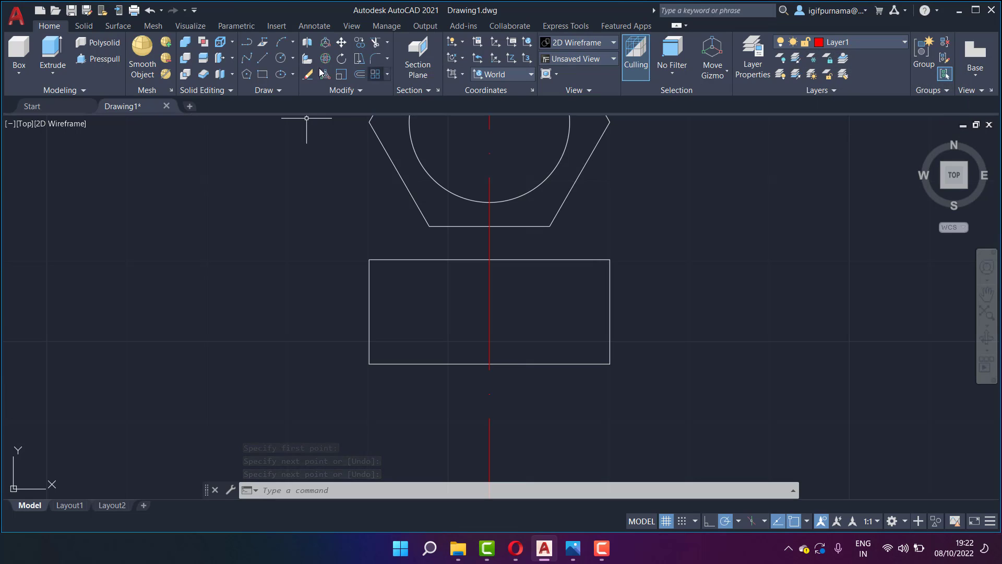
- Draw a horizontal centre line from the rectangle's right-edge midpoint across to its left
click(262, 58)
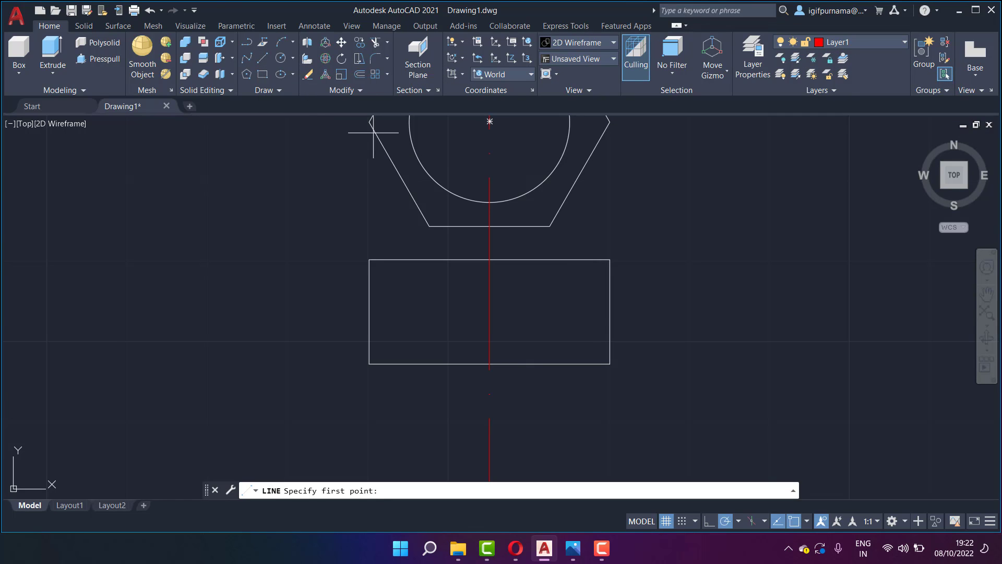
click(609, 312)
click(244, 312)
right_click(243, 315)
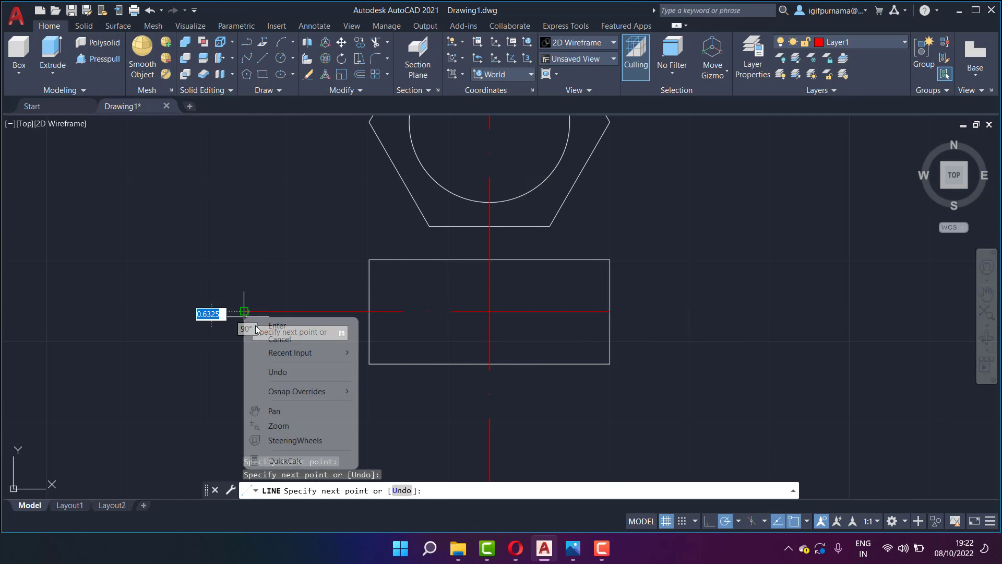
click(305, 325)
- Make layer 0 current and drop a vertical line from the hexagon's lower-left corner
click(857, 42)
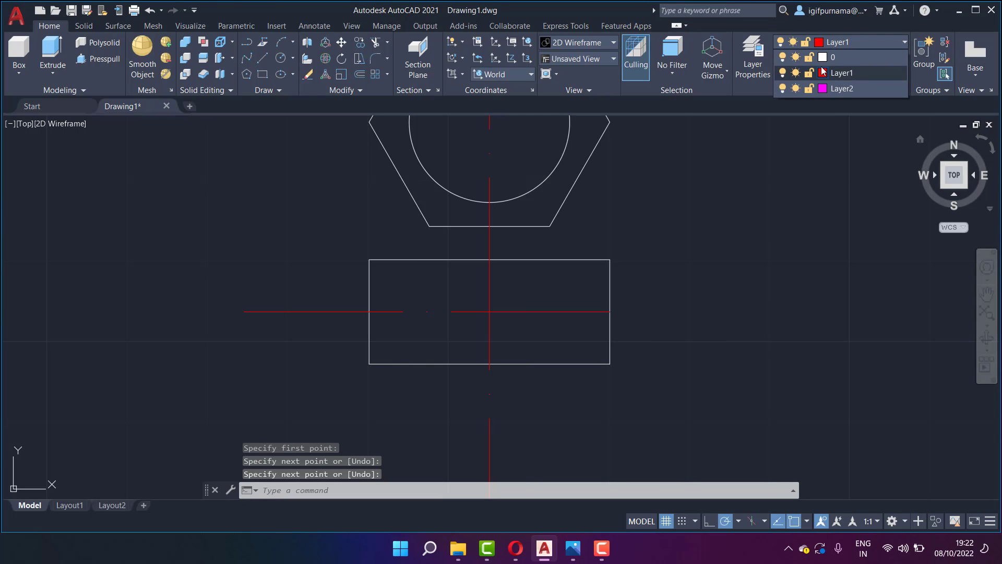
click(818, 54)
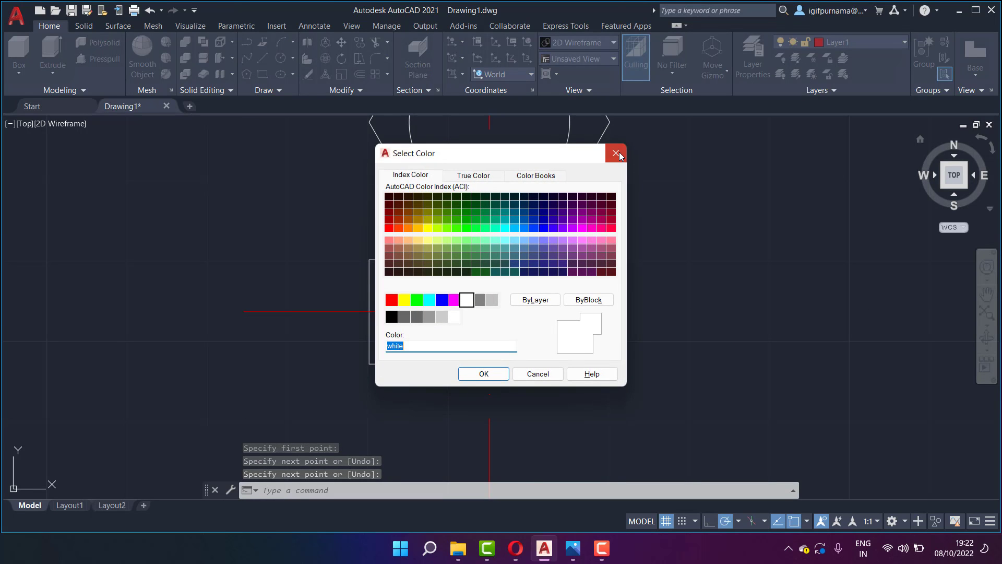
click(619, 156)
click(856, 39)
click(861, 59)
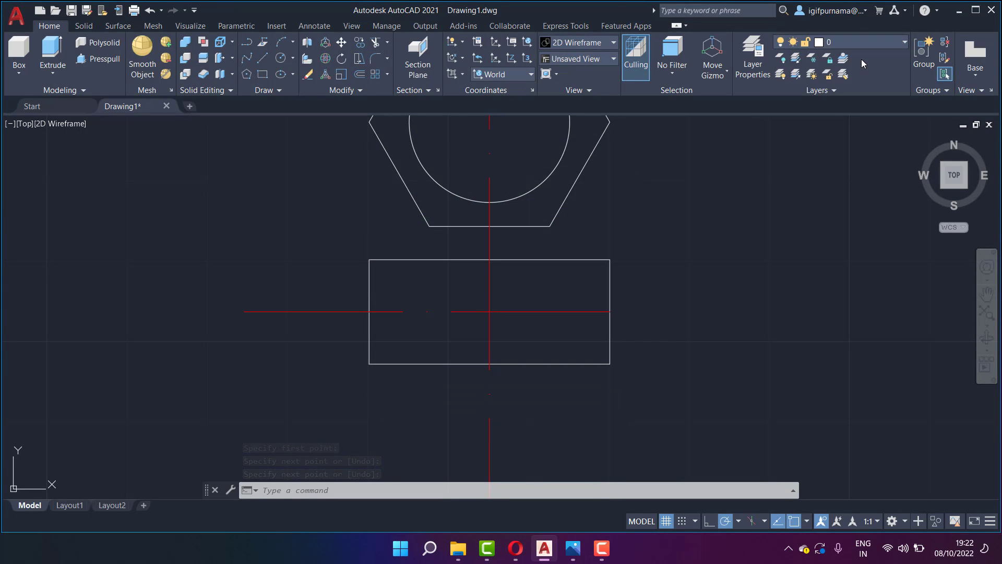
click(264, 53)
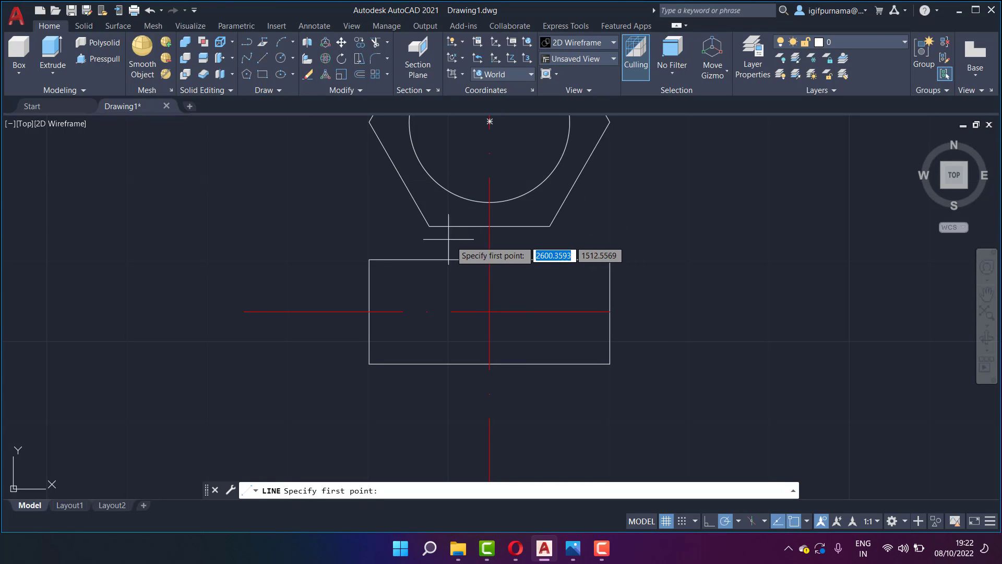
click(429, 226)
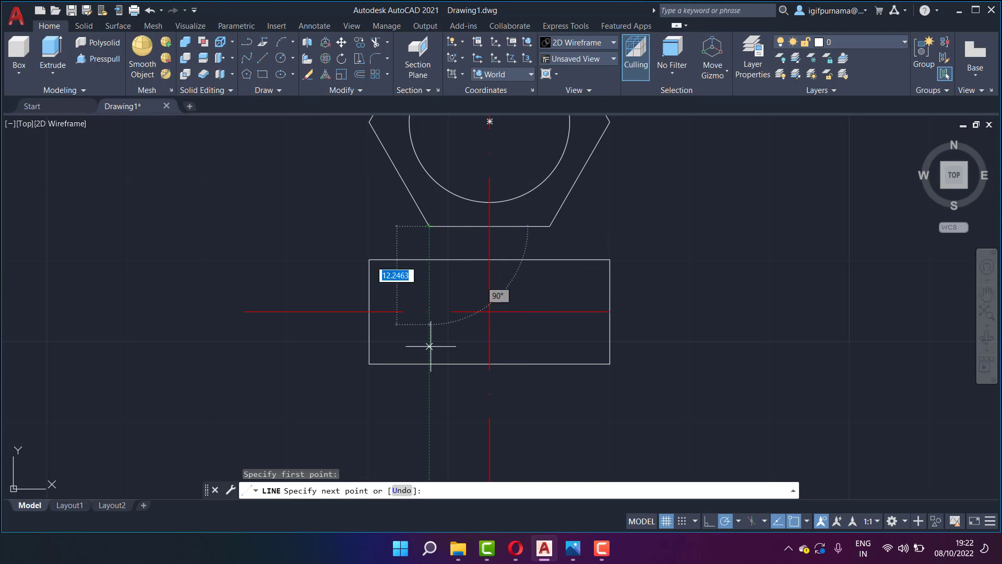
right_click(429, 401)
click(478, 261)
- Drop a matching vertical line from the hexagon's lower-right corner through the rectangle
click(262, 58)
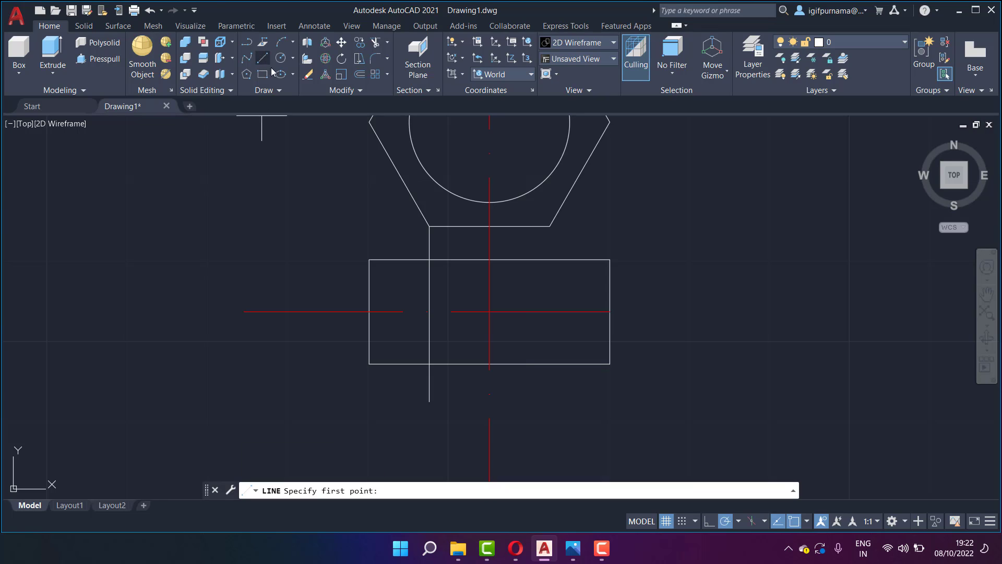
click(550, 226)
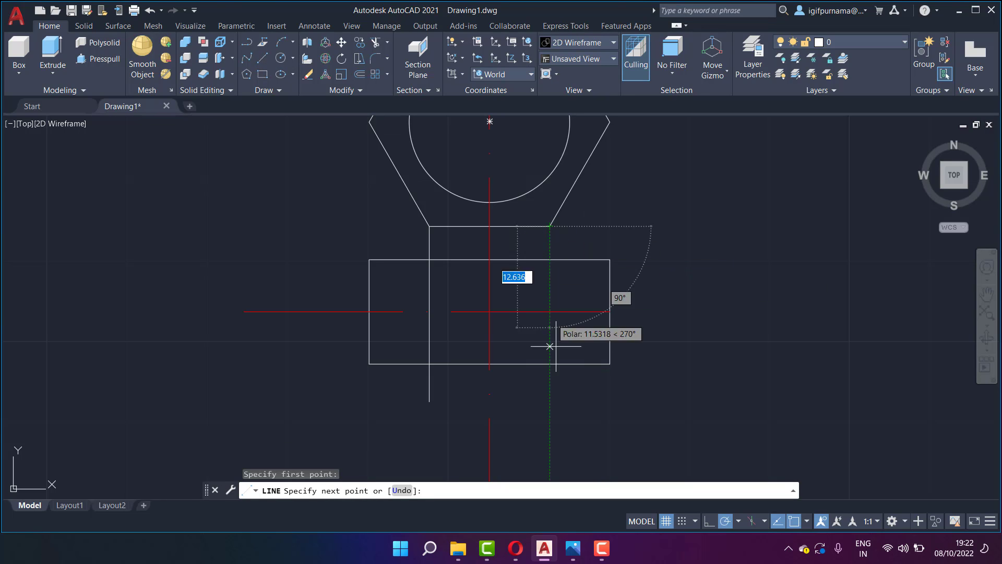
click(550, 428)
right_click(550, 429)
click(595, 286)
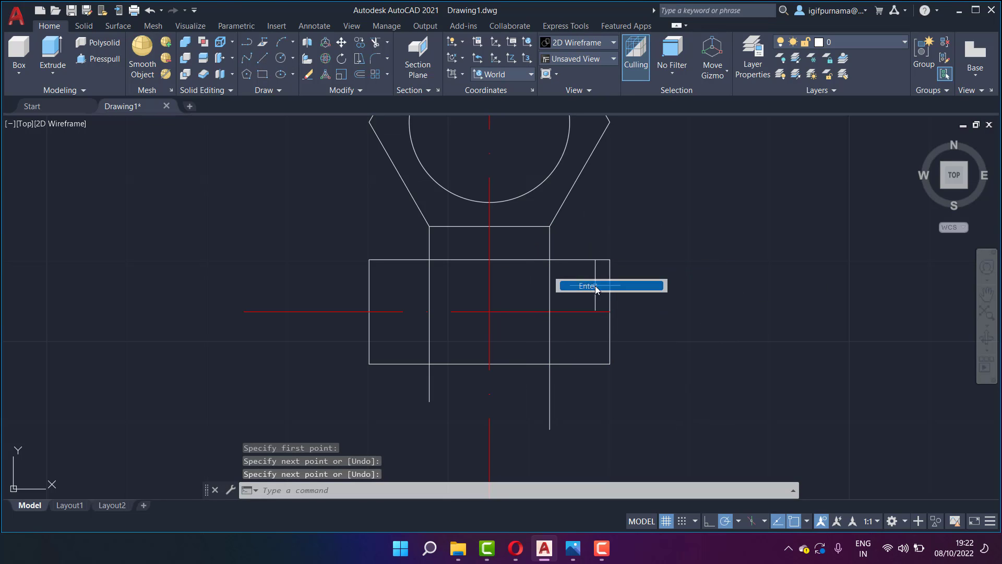
- On Layer1, draw two crossing red diagonals in the rectangle's left section
click(840, 46)
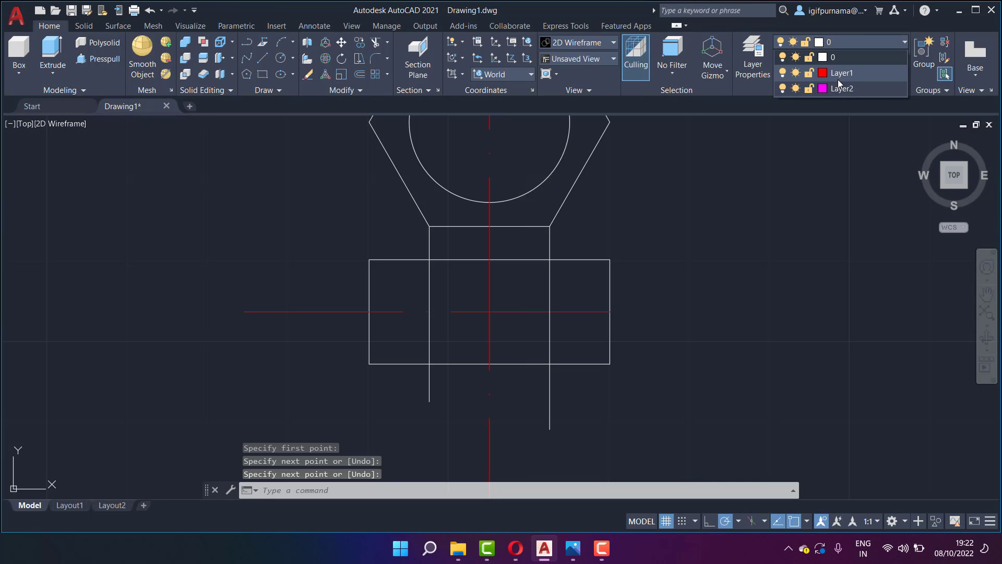
click(837, 89)
click(260, 61)
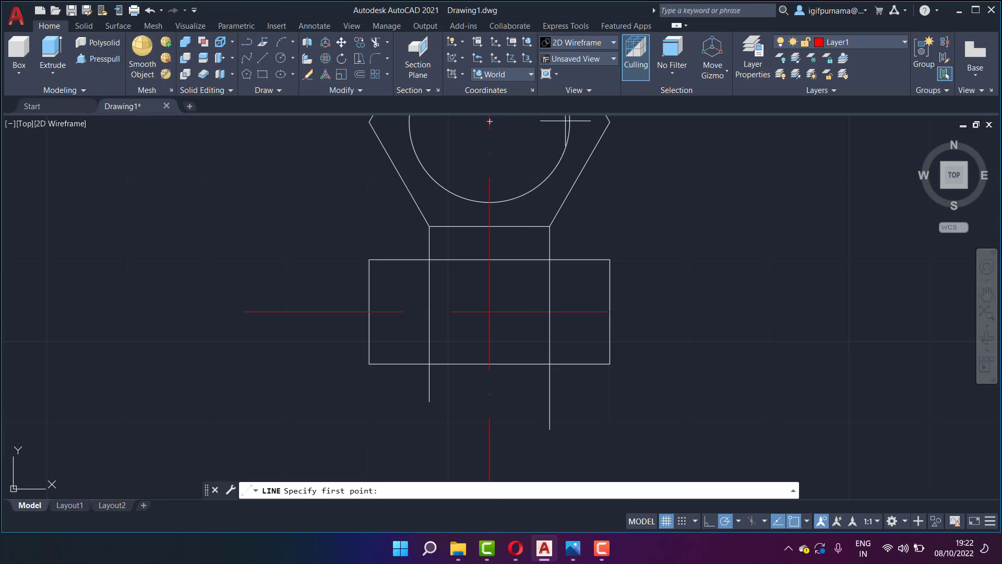
click(368, 259)
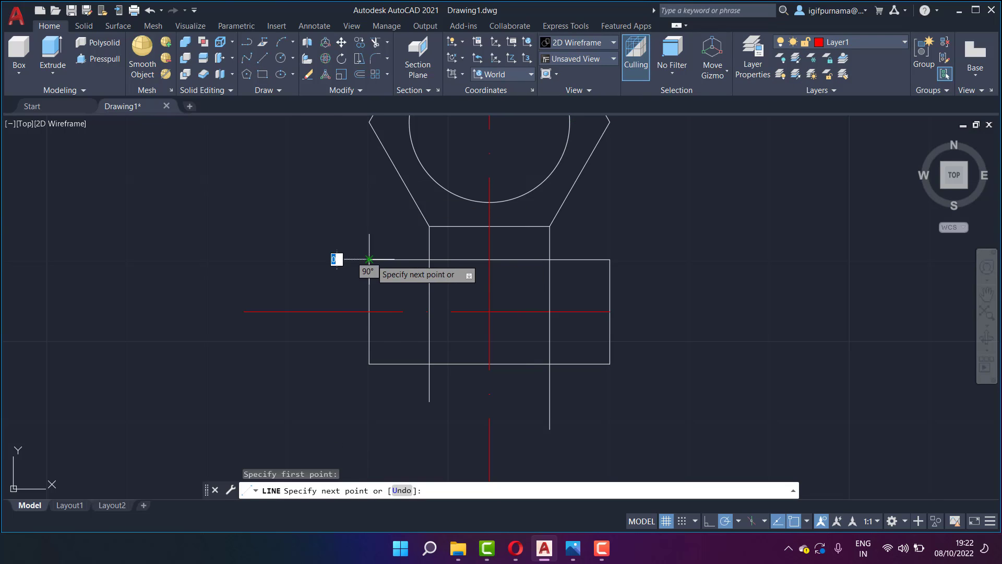
click(429, 364)
right_click(430, 365)
click(455, 375)
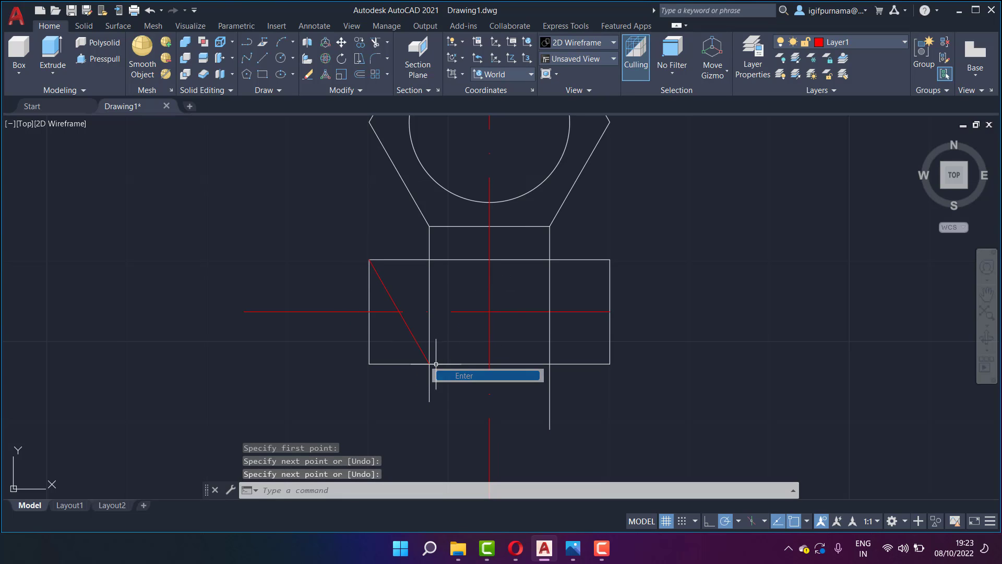
click(264, 54)
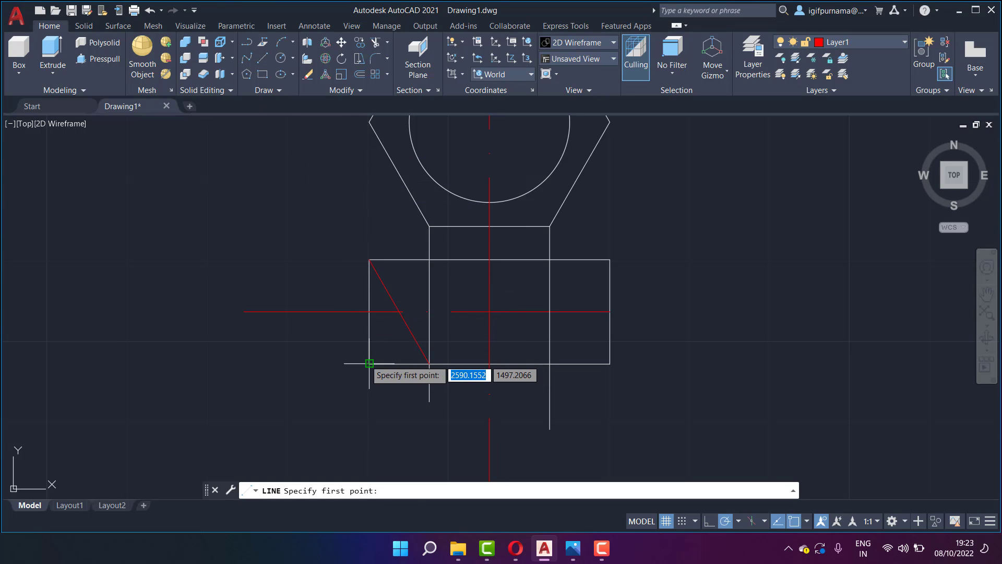
click(369, 364)
click(429, 259)
right_click(429, 259)
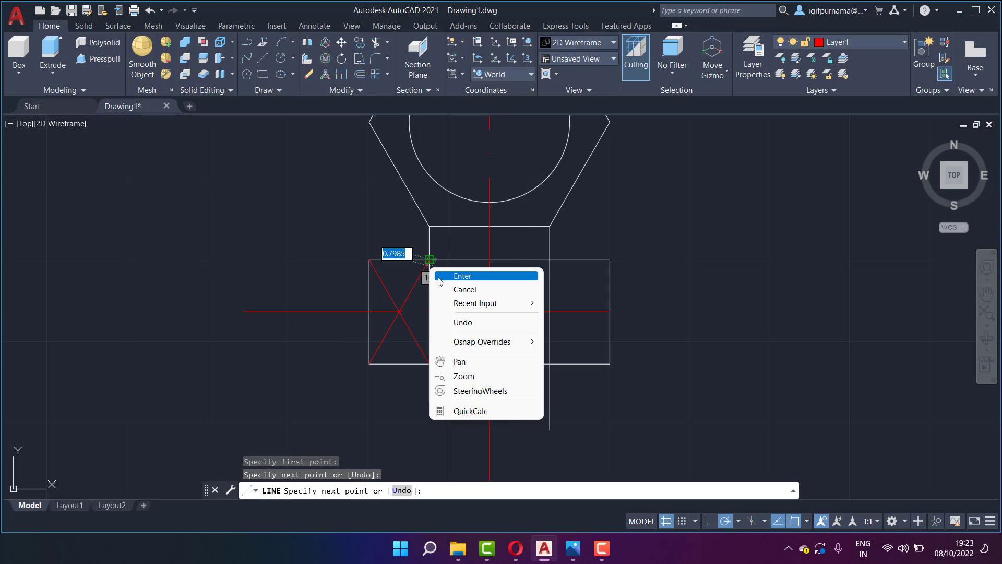
click(459, 272)
- Draw a red diagonal from the right section's top edge to its lower-right corner
click(262, 58)
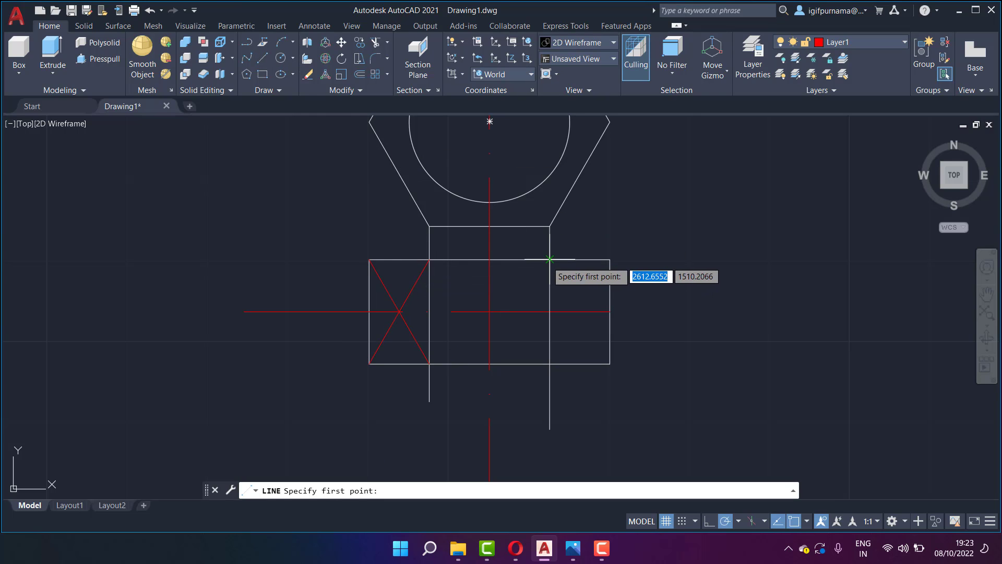
click(549, 259)
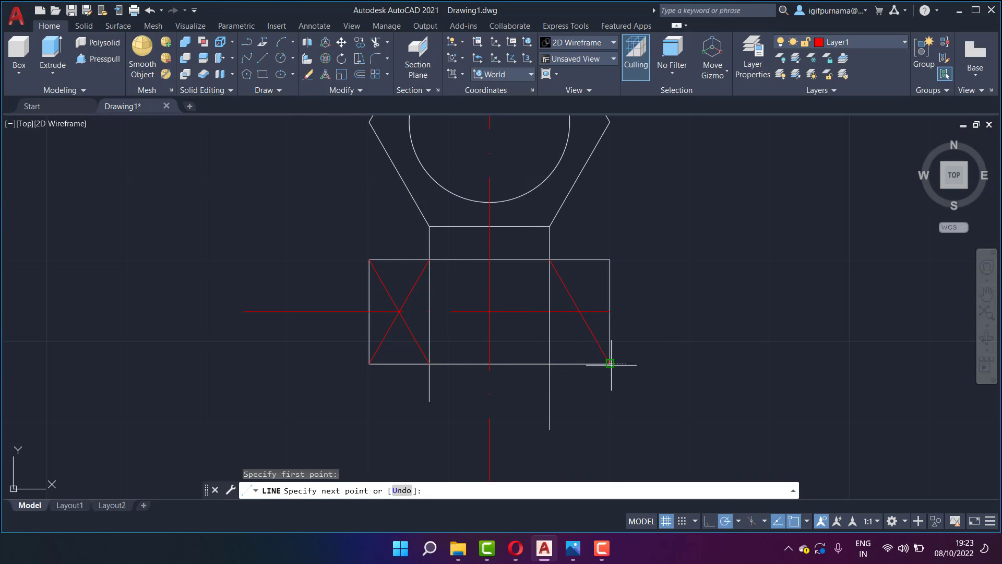
click(609, 364)
right_click(610, 366)
click(625, 379)
- On layer 0, draw a circle centred on the red cross reaching the box's top edge
scroll(585, 312, up, 2)
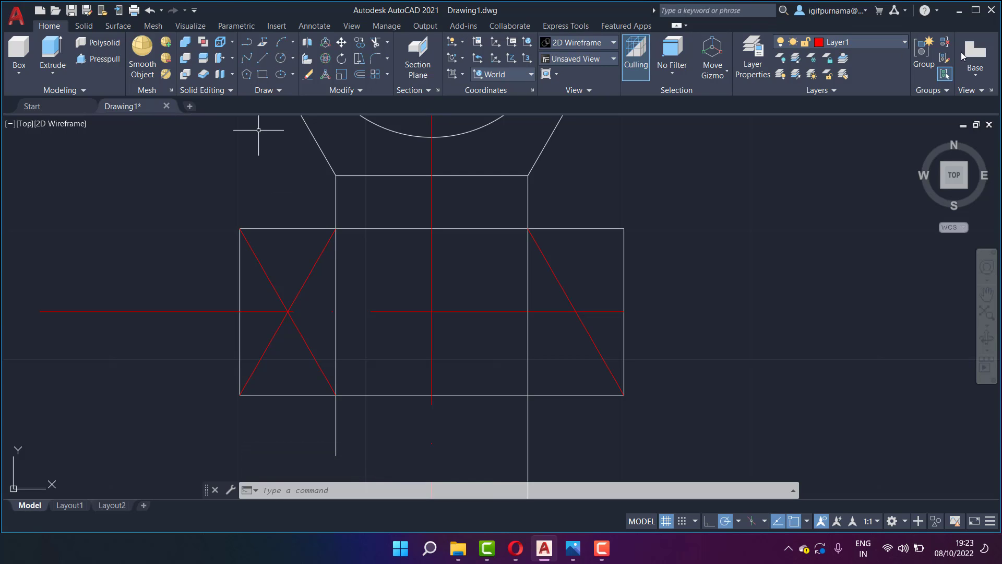
click(845, 45)
click(840, 59)
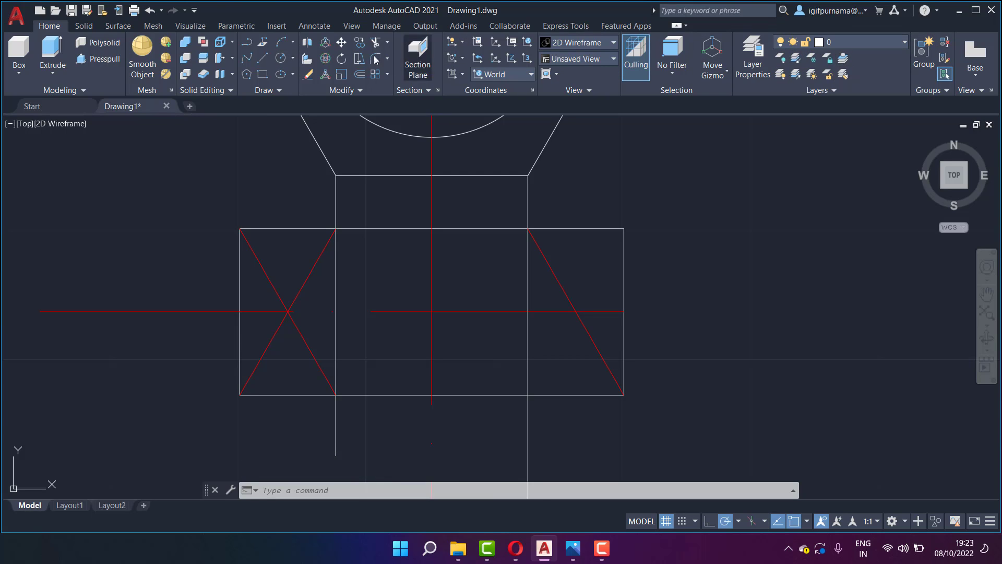
click(282, 63)
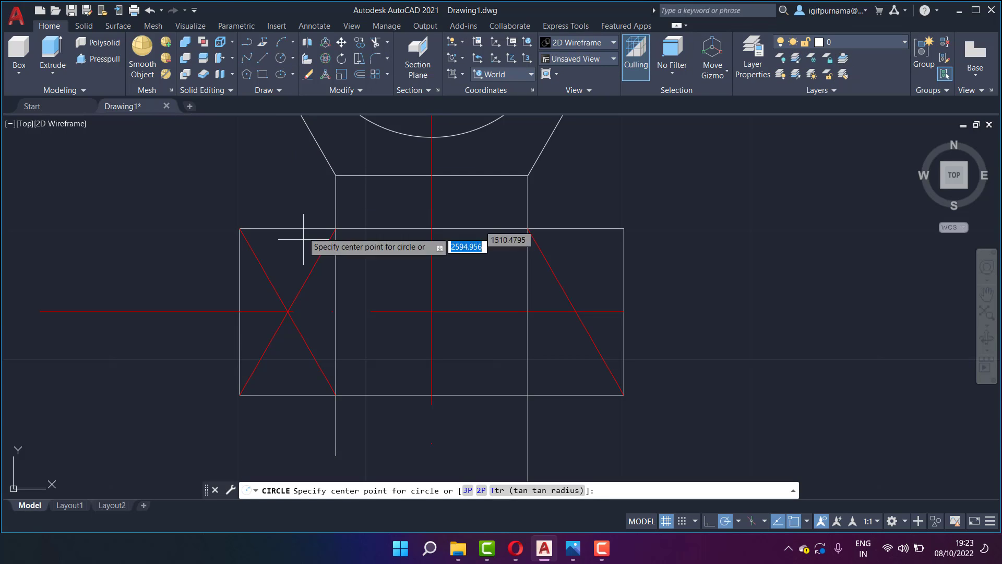
click(287, 312)
click(288, 228)
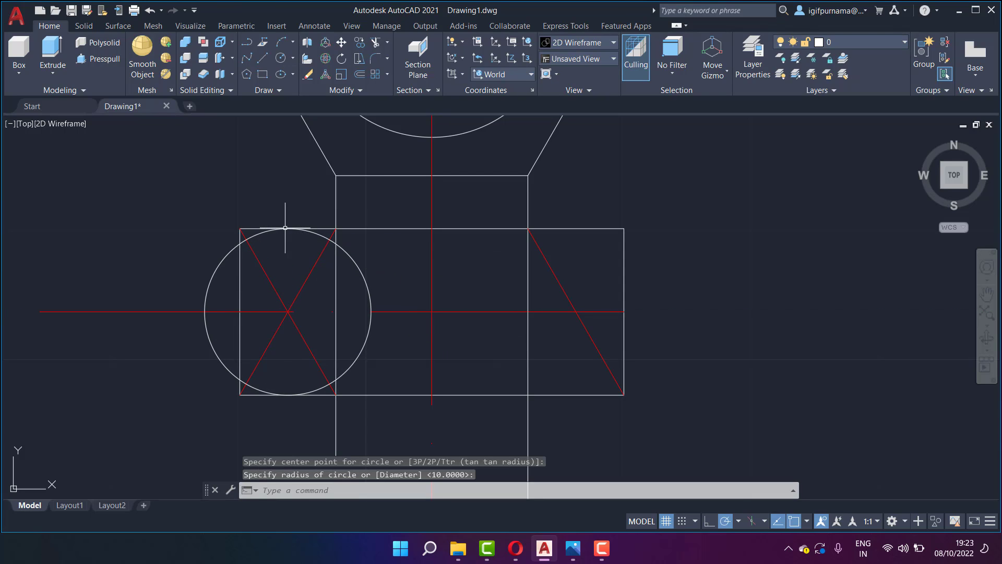
- Mirror the circle across the vertical centre line, keeping the original
click(365, 90)
click(375, 107)
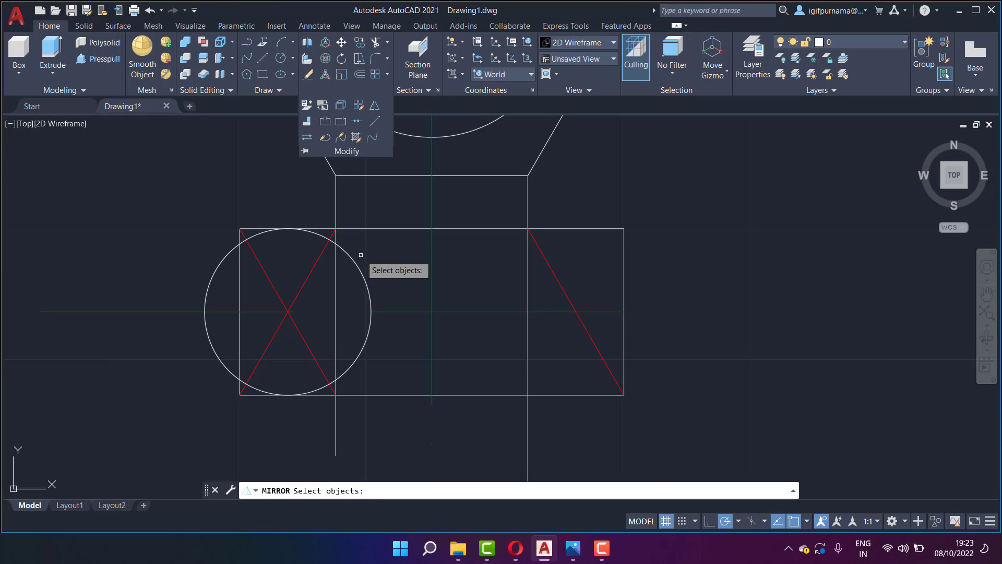
click(357, 261)
key(Return)
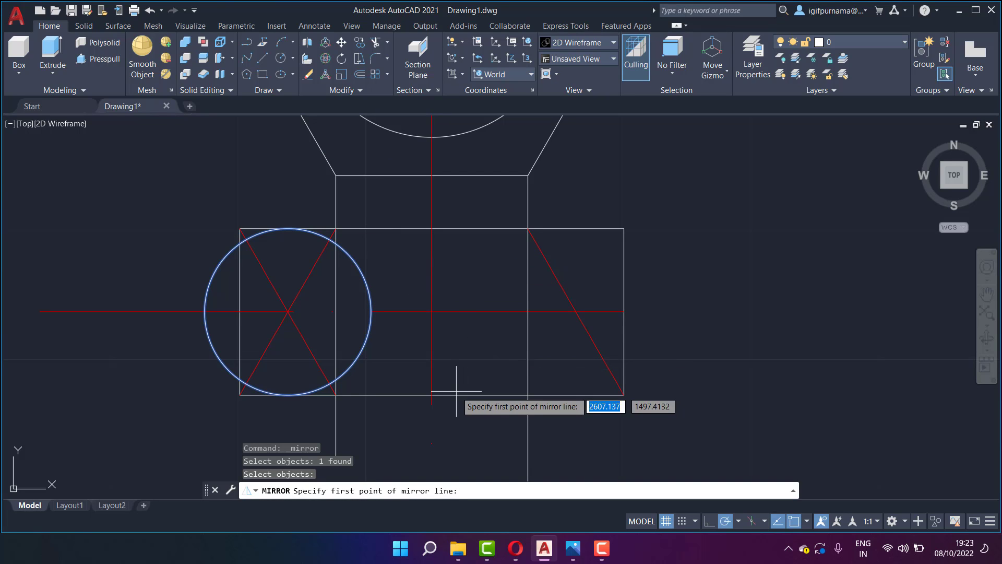
click(432, 379)
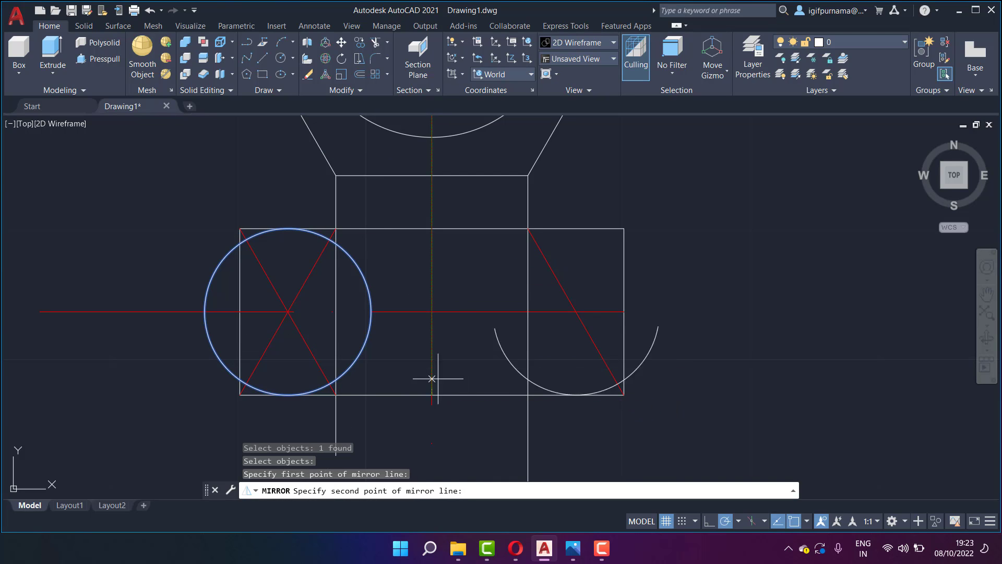
click(432, 225)
right_click(433, 232)
click(440, 241)
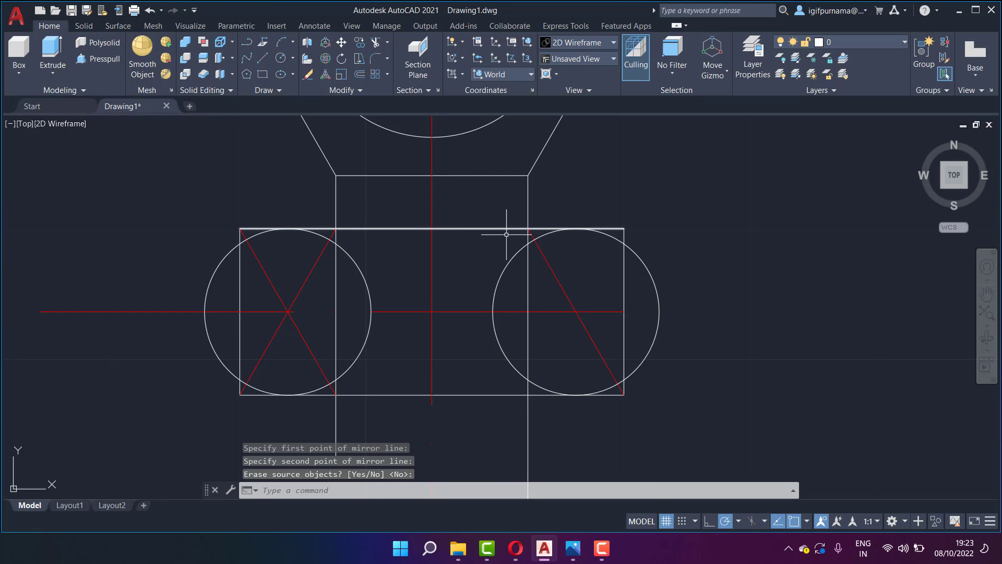
scroll(290, 169, up, 2)
- Draw a 3-point arc from the left circle through the top centre to the right circle
click(292, 43)
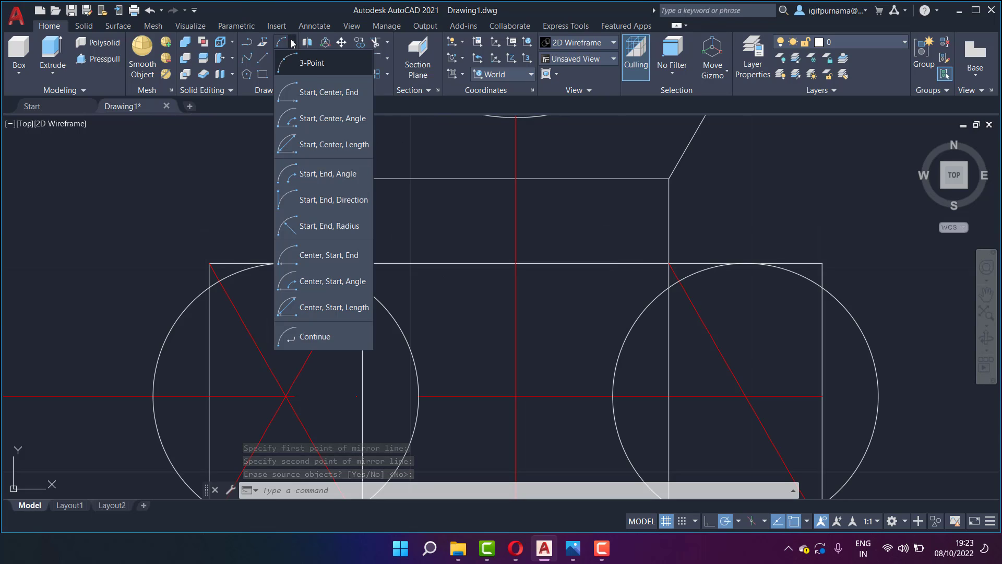
click(320, 68)
scroll(399, 274, up, 2)
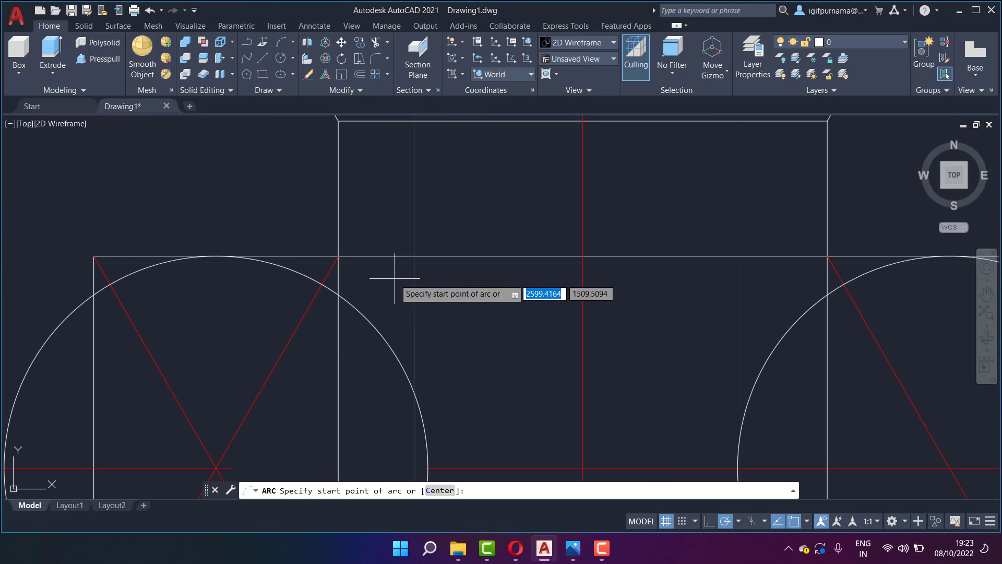
click(338, 296)
click(583, 256)
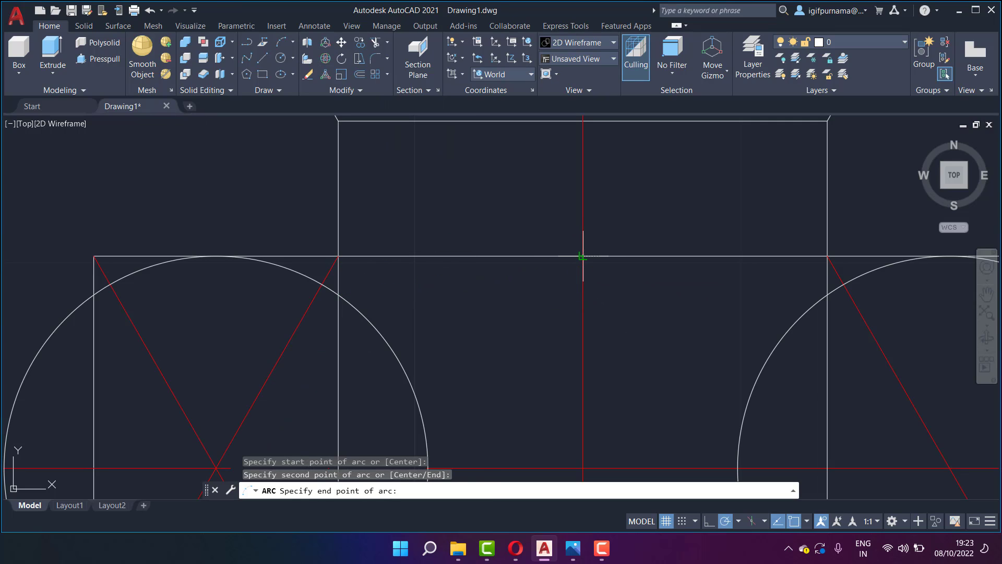
click(827, 295)
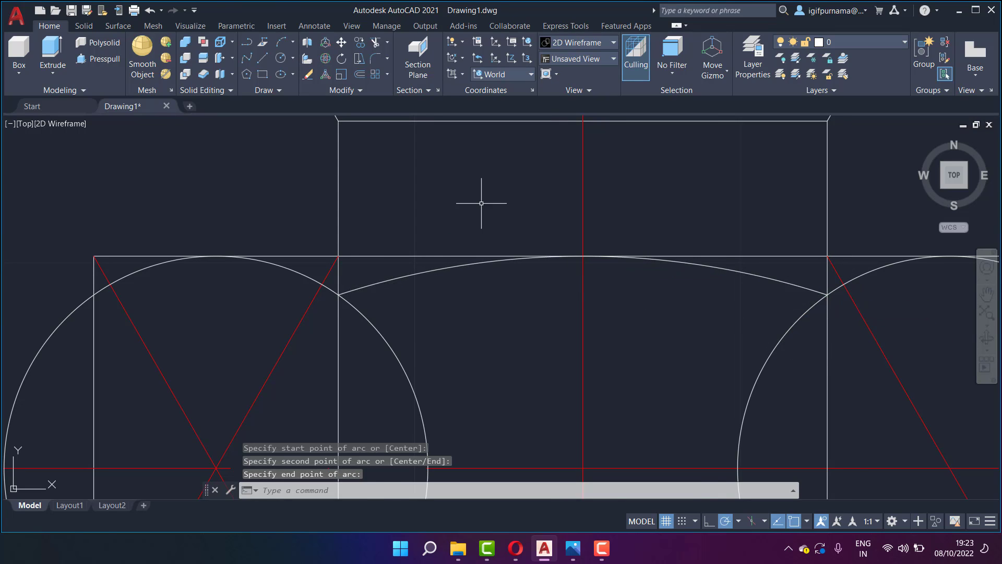
scroll(481, 204, down, 2)
scroll(478, 239, down, 2)
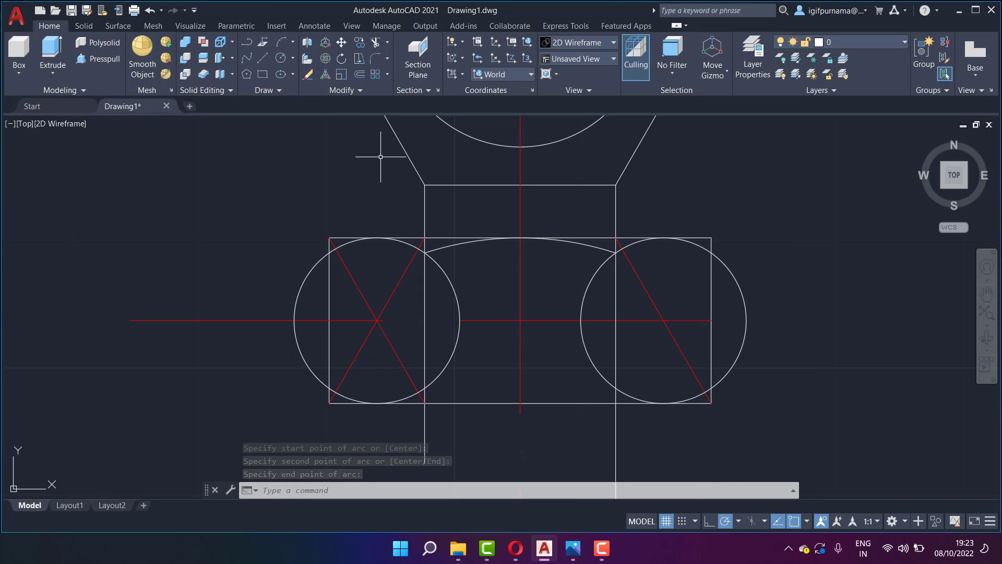
- Mirror the top arc about the horizontal centre line, keeping the original
click(375, 107)
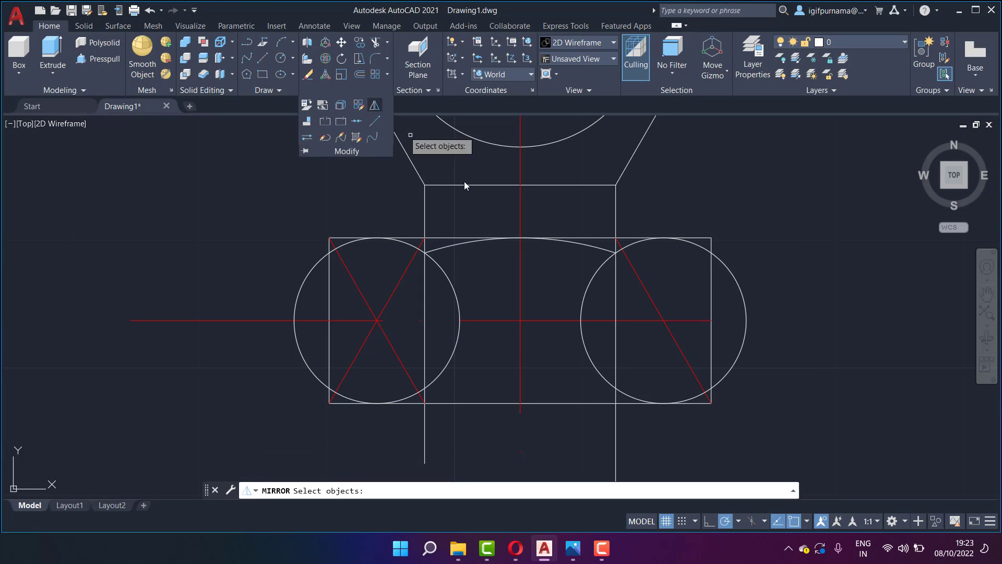
click(450, 245)
key(Return)
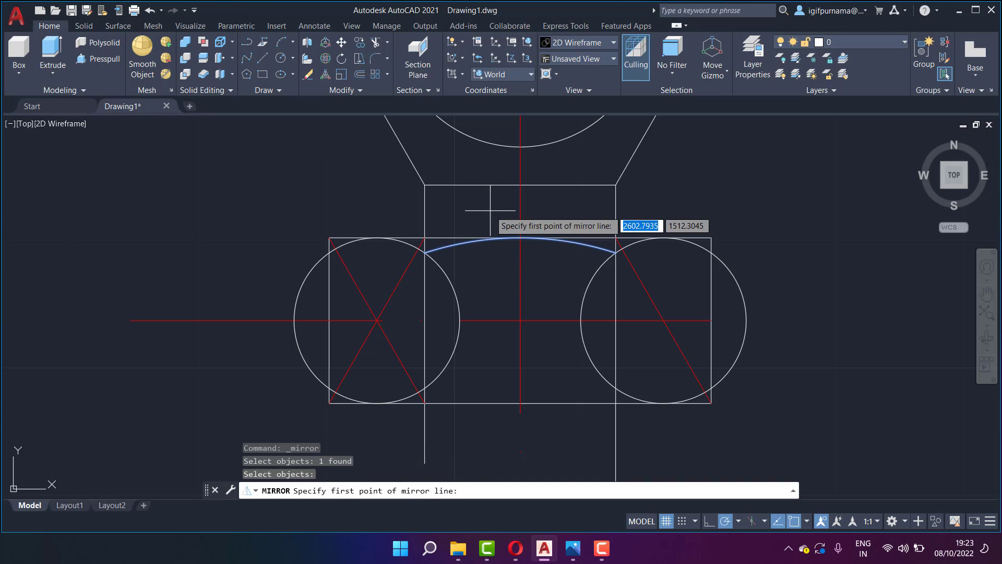
click(712, 319)
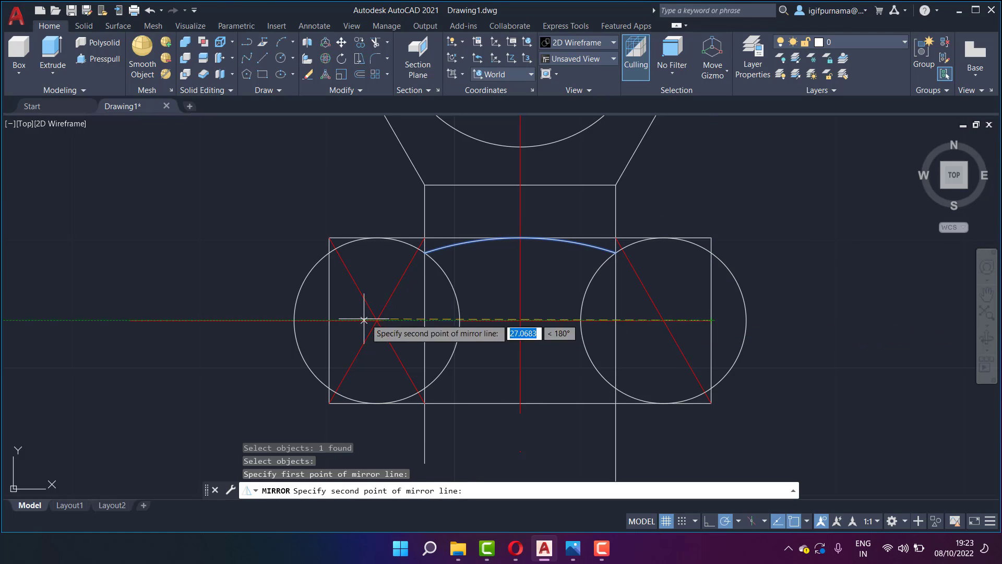
click(329, 321)
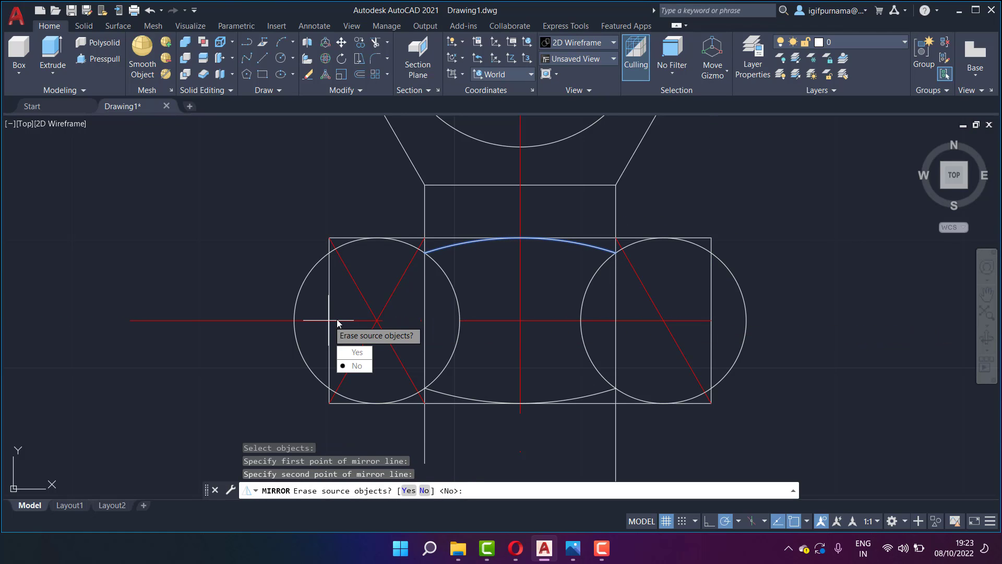
right_click(336, 319)
click(346, 328)
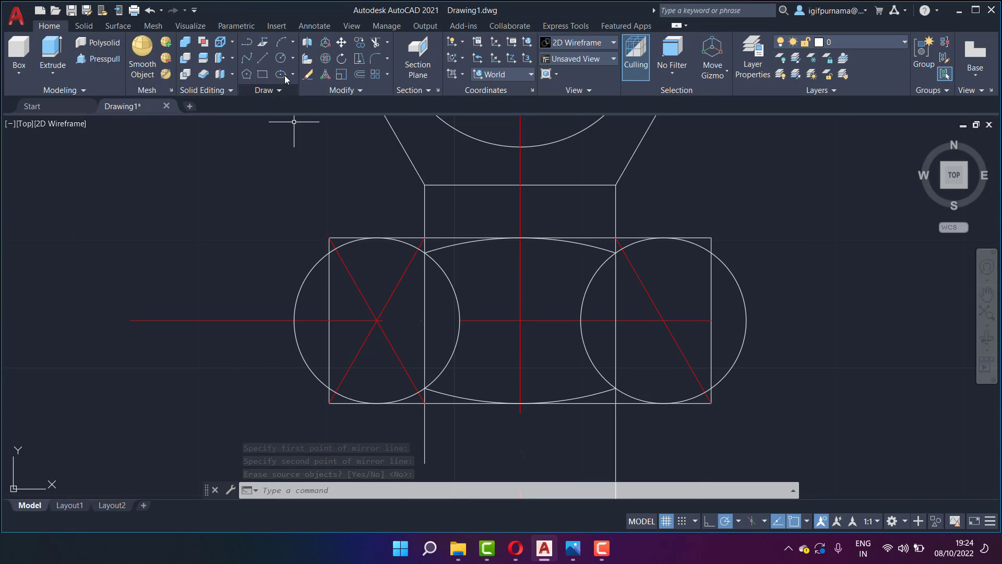
- Fence-trim the right circle's arcs lying outside the side-view rectangle
click(304, 77)
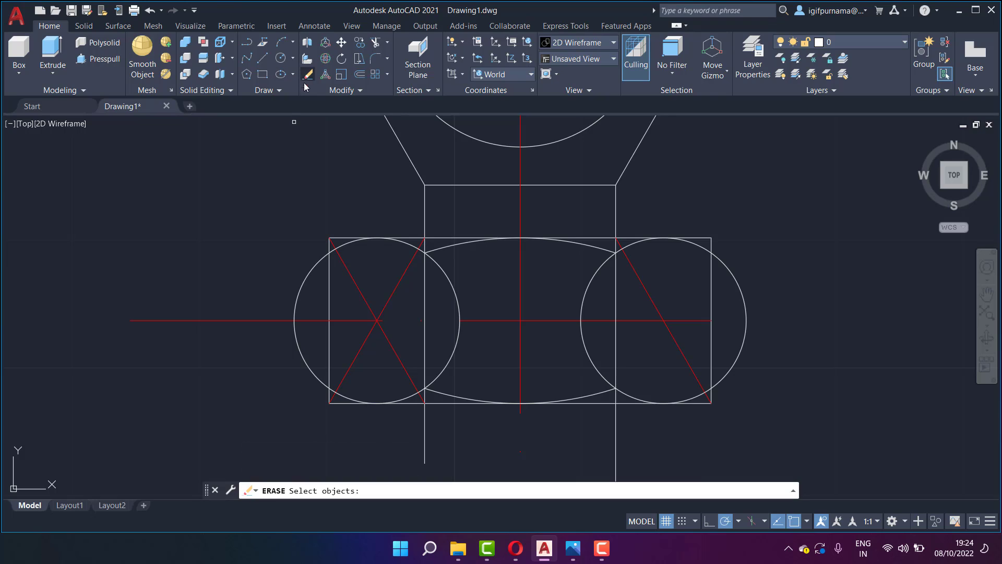
click(374, 44)
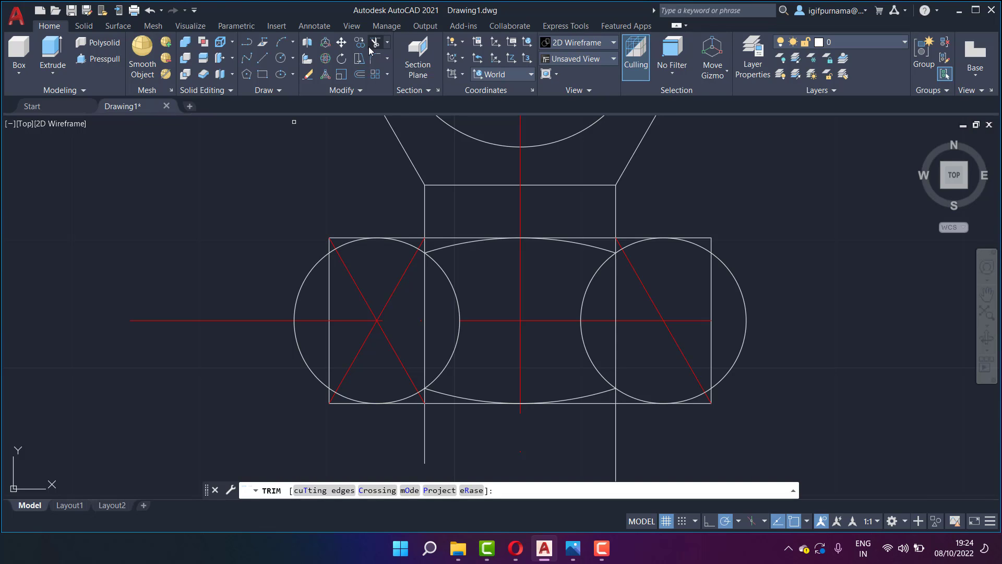
scroll(743, 257, up, 2)
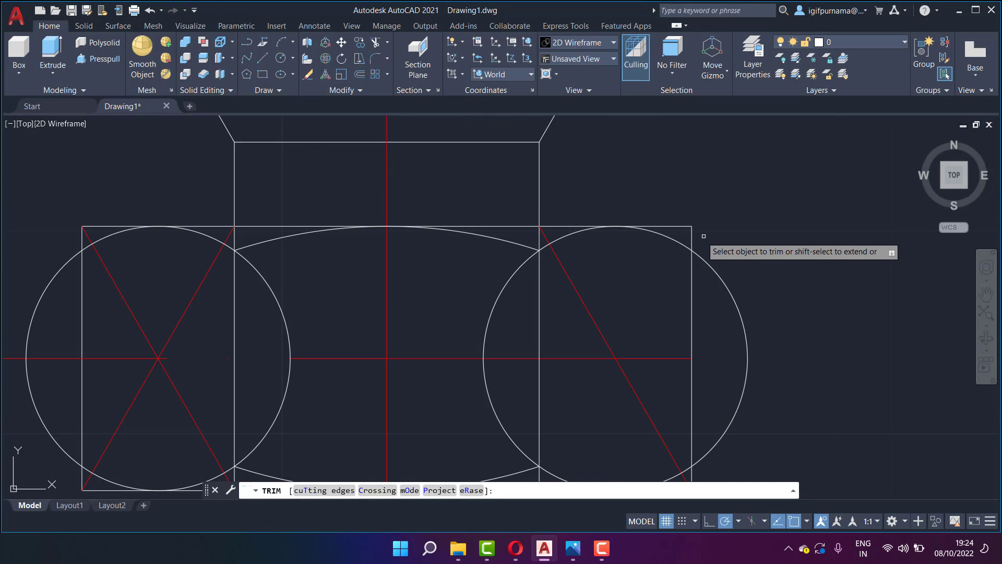
click(375, 42)
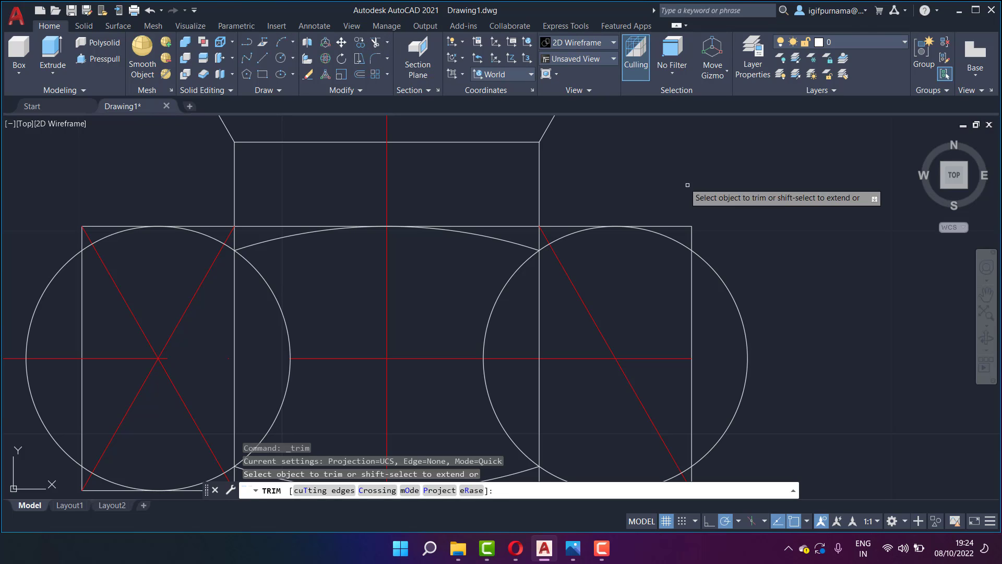
middle_drag(700, 240, 675, 192)
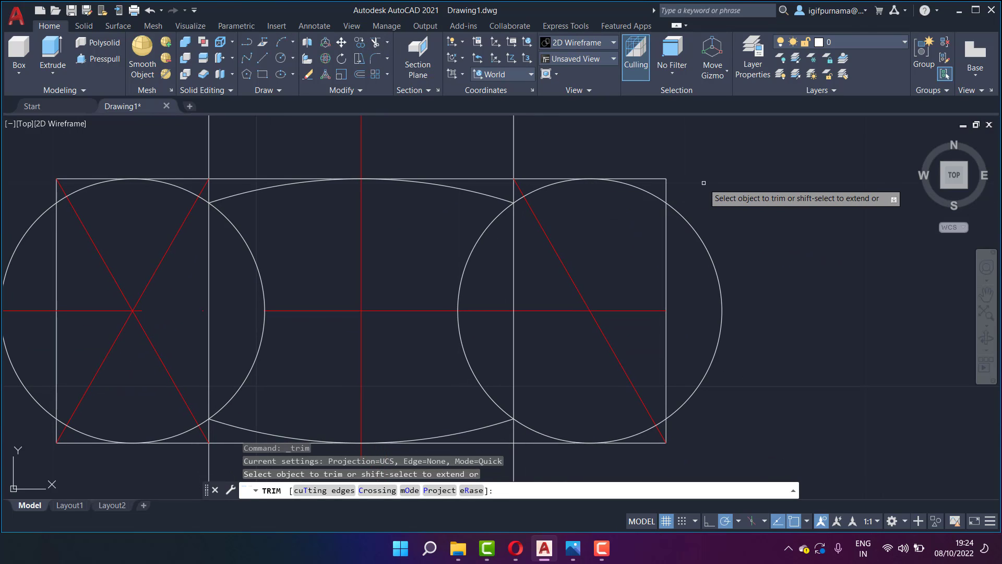
mouse_move(698, 186)
mouse_down()
mouse_move(655, 174)
mouse_move(706, 280)
mouse_up()
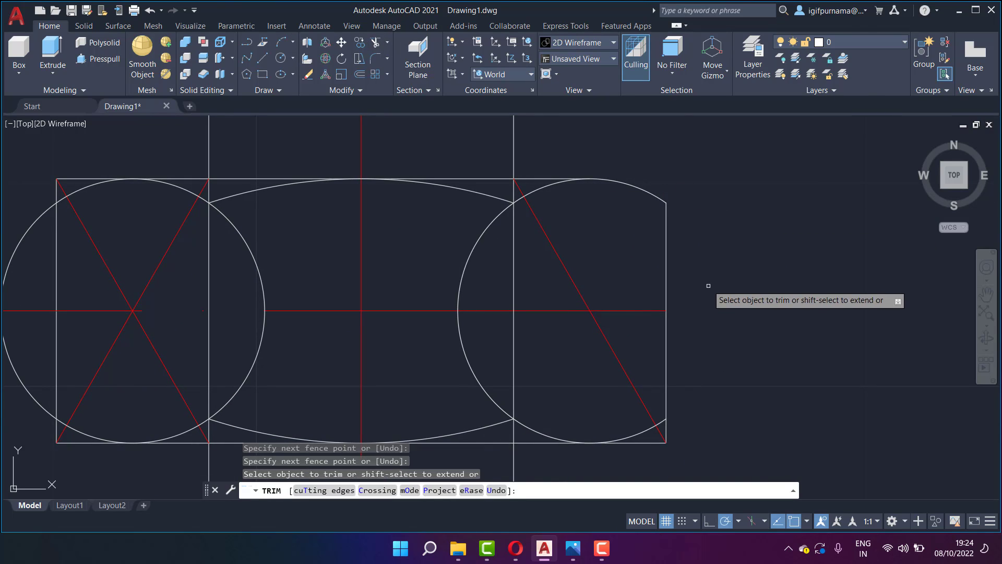
middle_drag(706, 281, 698, 206)
mouse_move(698, 205)
mouse_down()
mouse_move(678, 354)
mouse_move(654, 351)
mouse_up()
scroll(474, 352, up, 2)
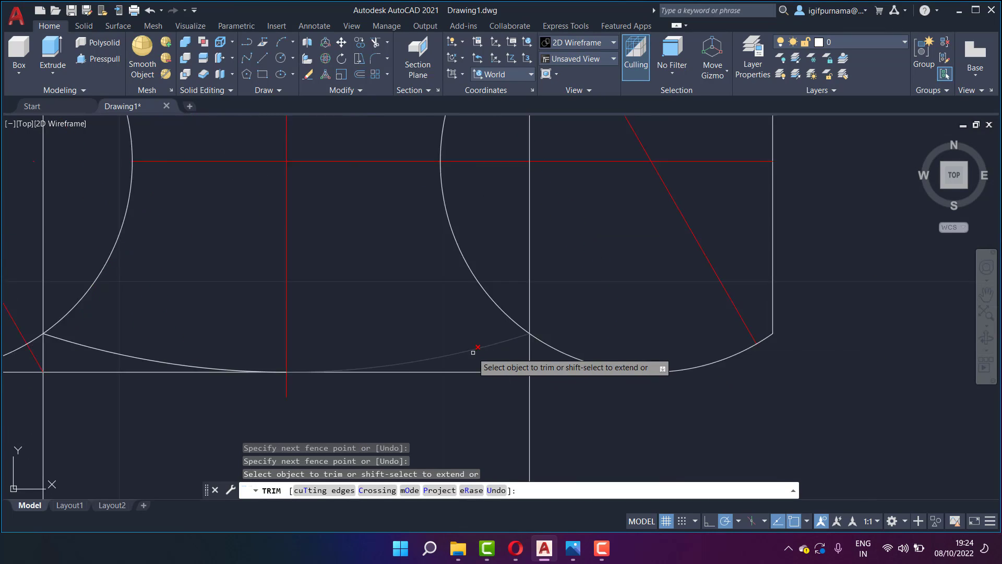
scroll(559, 346, up, 2)
mouse_move(569, 358)
mouse_down()
mouse_move(545, 351)
mouse_move(555, 351)
mouse_move(554, 232)
mouse_move(525, 219)
mouse_move(473, 236)
mouse_up()
- Fence-trim the left circle's outer arcs and the red construction lines around it
scroll(555, 344, down, 4)
scroll(570, 178, up, 4)
scroll(569, 178, up, 4)
scroll(561, 224, down, 2)
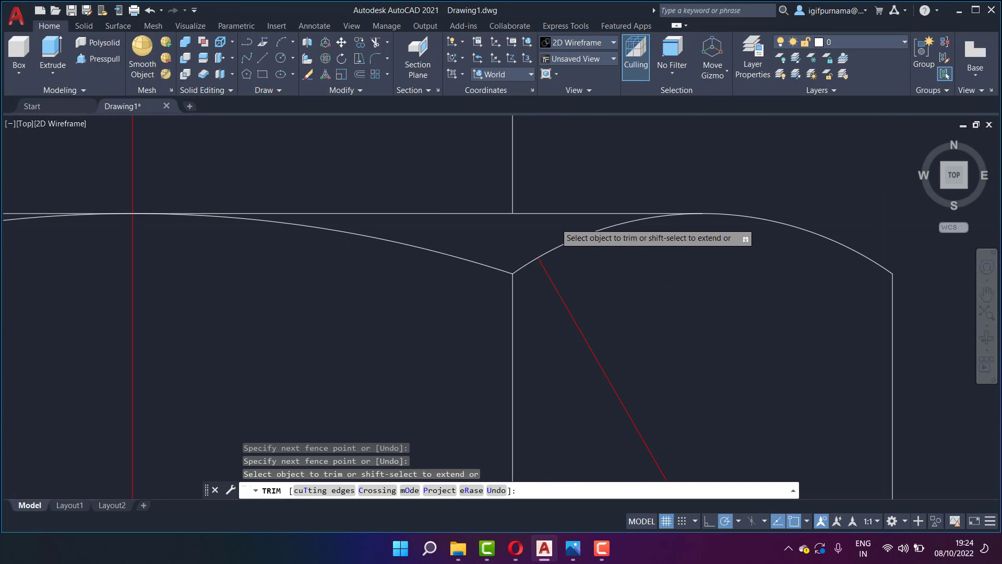
scroll(523, 262, down, 3)
scroll(439, 325, down, 3)
scroll(439, 325, up, 3)
drag(392, 329, 358, 347)
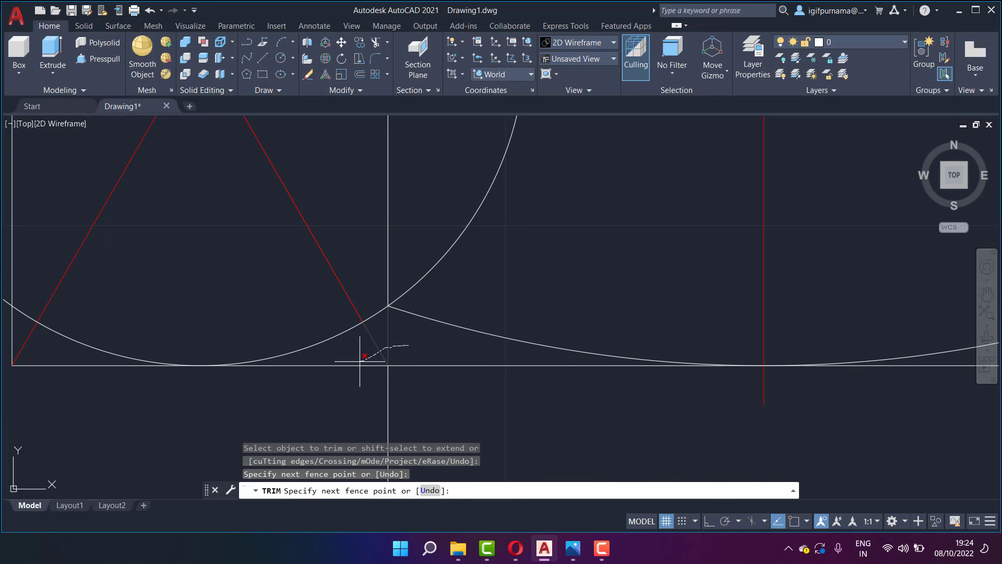
scroll(440, 331, up, 2)
scroll(433, 316, down, 4)
scroll(433, 316, up, 2)
scroll(291, 324, up, 2)
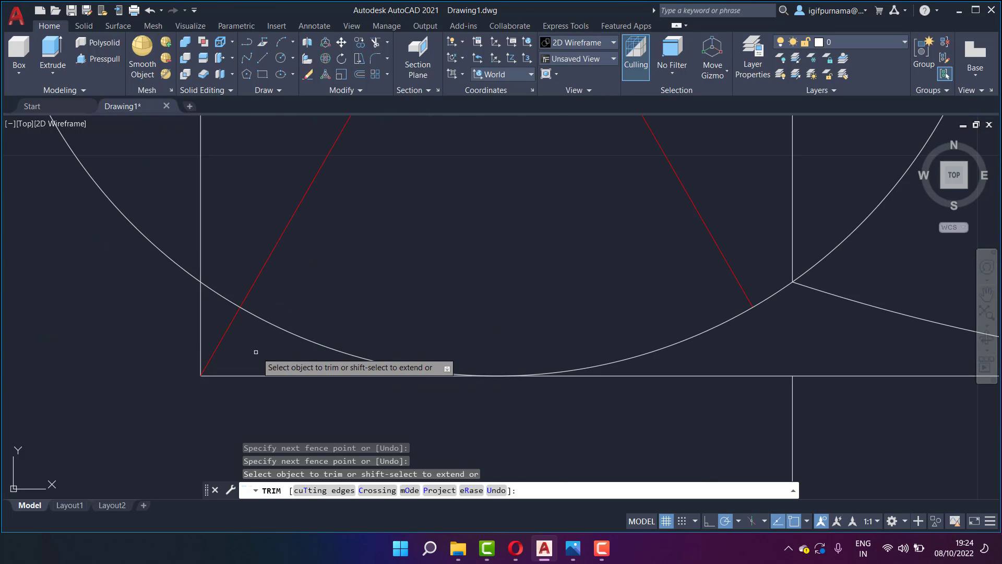
drag(257, 353, 219, 331)
scroll(300, 339, down, 4)
mouse_move(300, 339)
mouse_down()
mouse_move(235, 323)
mouse_move(241, 275)
mouse_up()
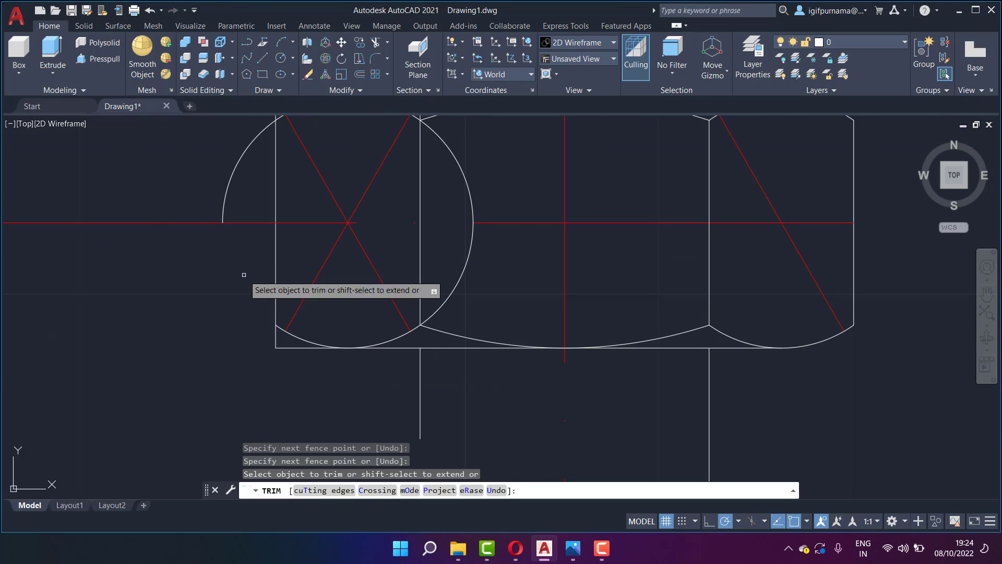
mouse_move(288, 366)
mouse_down()
mouse_move(267, 339)
mouse_move(297, 346)
mouse_up()
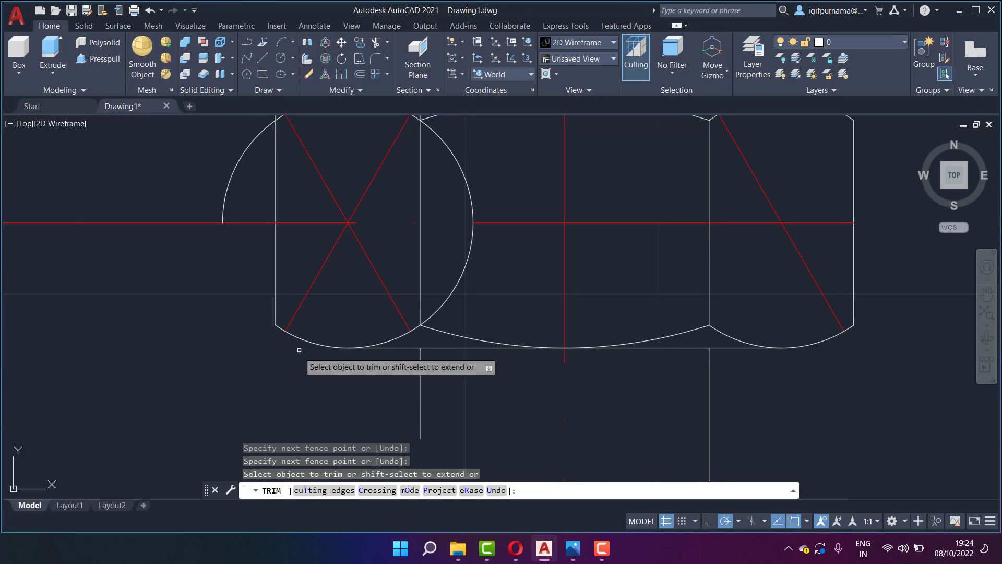
scroll(308, 263, up, 3)
scroll(323, 233, down, 2)
scroll(286, 248, up, 2)
scroll(286, 248, up, 4)
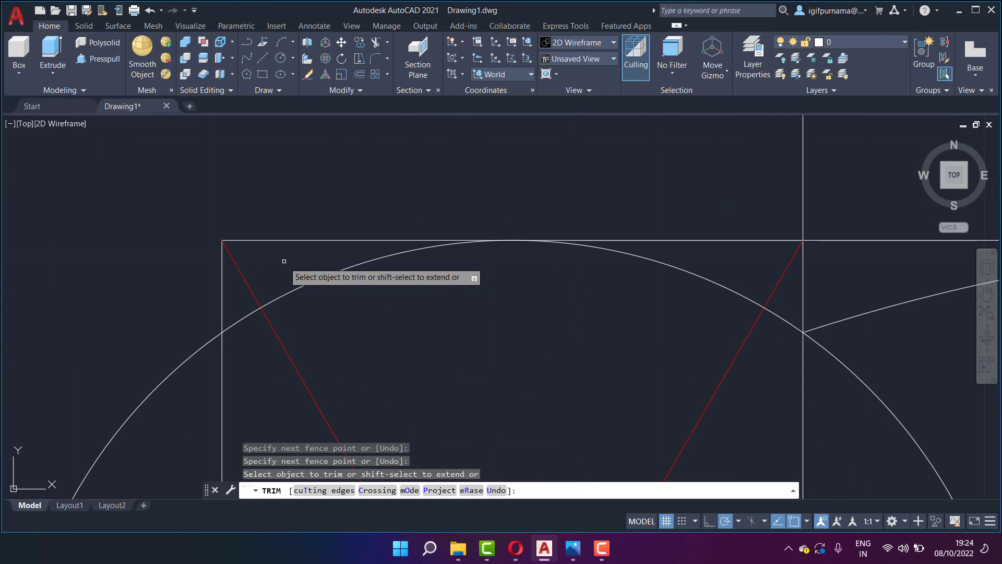
drag(277, 226, 232, 253)
scroll(222, 309, down, 4)
drag(222, 309, 535, 266)
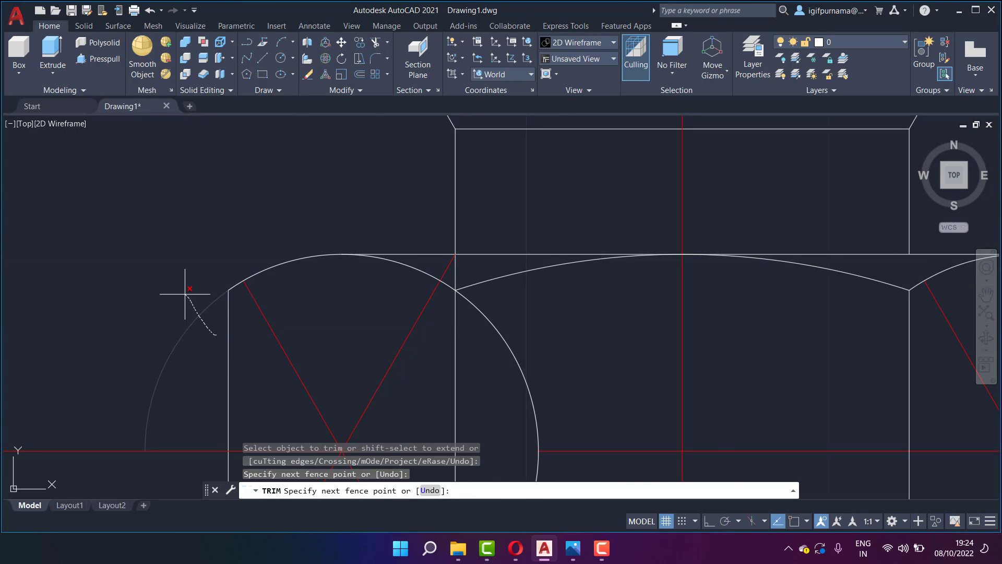
scroll(491, 267, up, 2)
scroll(407, 277, up, 2)
scroll(368, 277, down, 2)
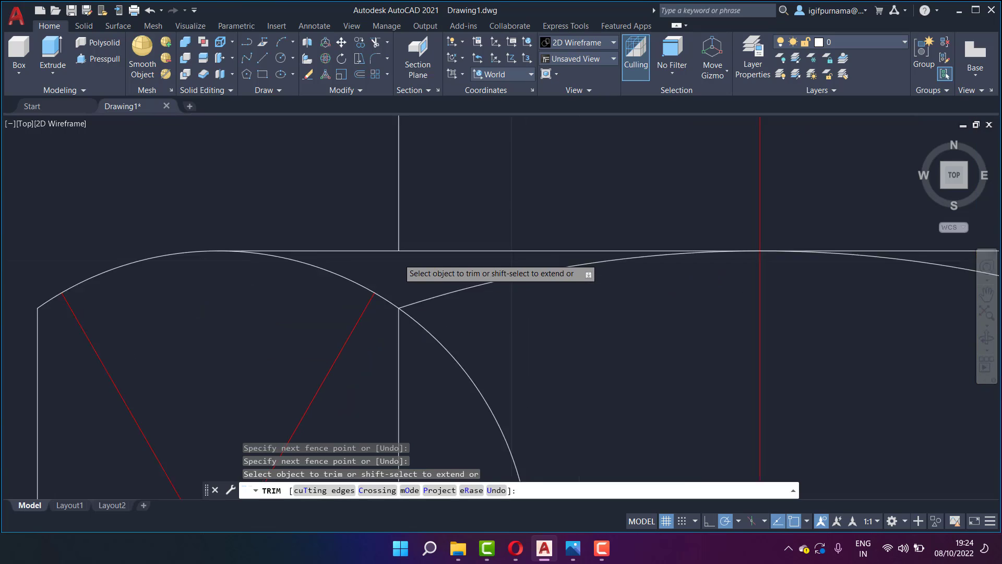
scroll(441, 313, down, 3)
scroll(447, 329, up, 1)
right_click(448, 313)
- Erase the leftover construction lines using two crossing windows
click(448, 314)
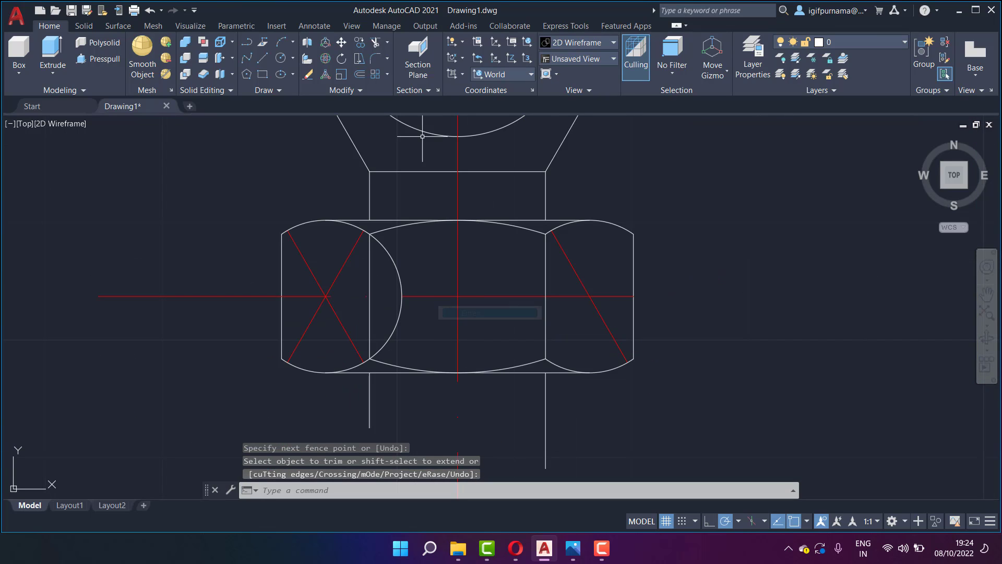
click(308, 74)
click(564, 190)
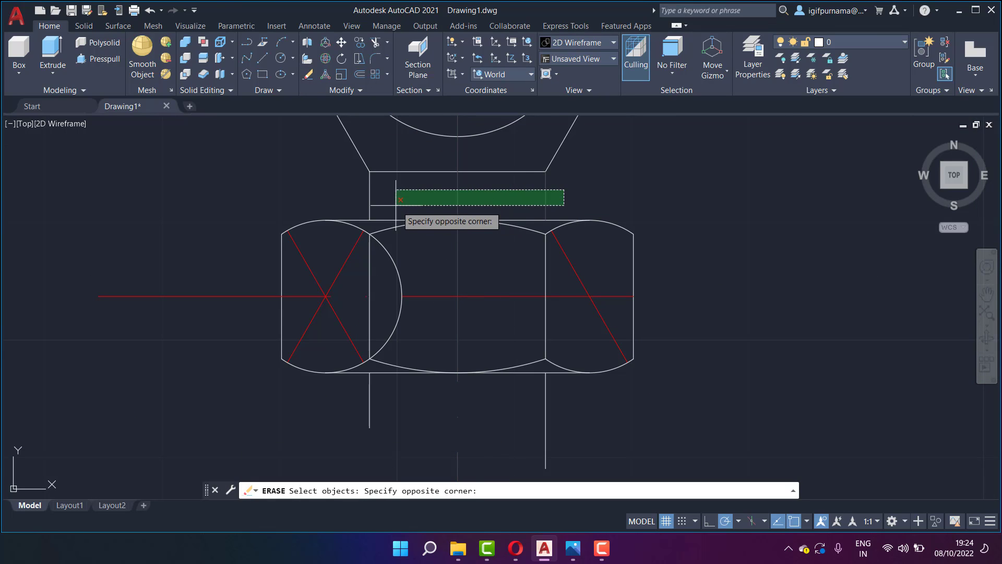
click(352, 195)
click(585, 442)
click(343, 409)
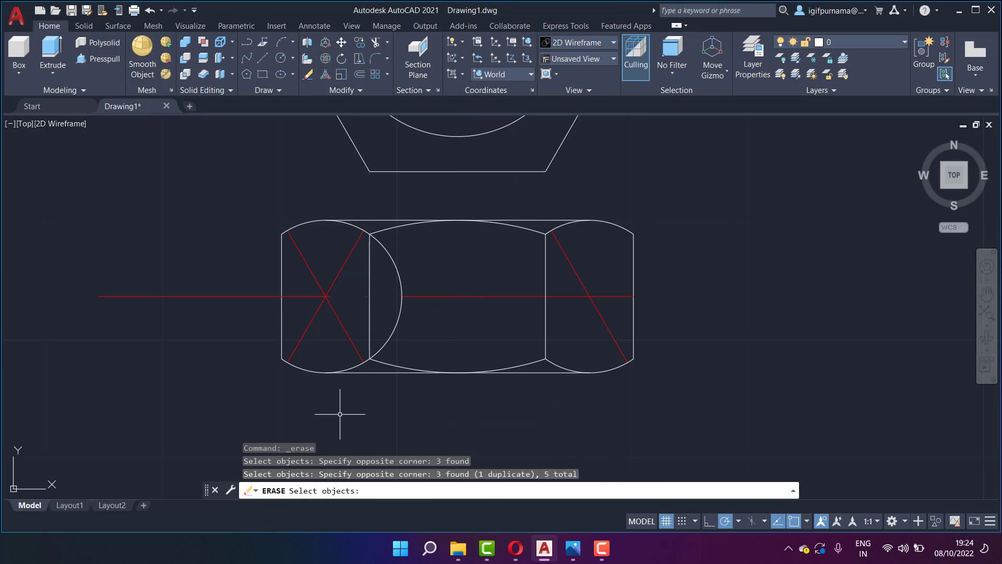
key(Return)
scroll(381, 300, up, 2)
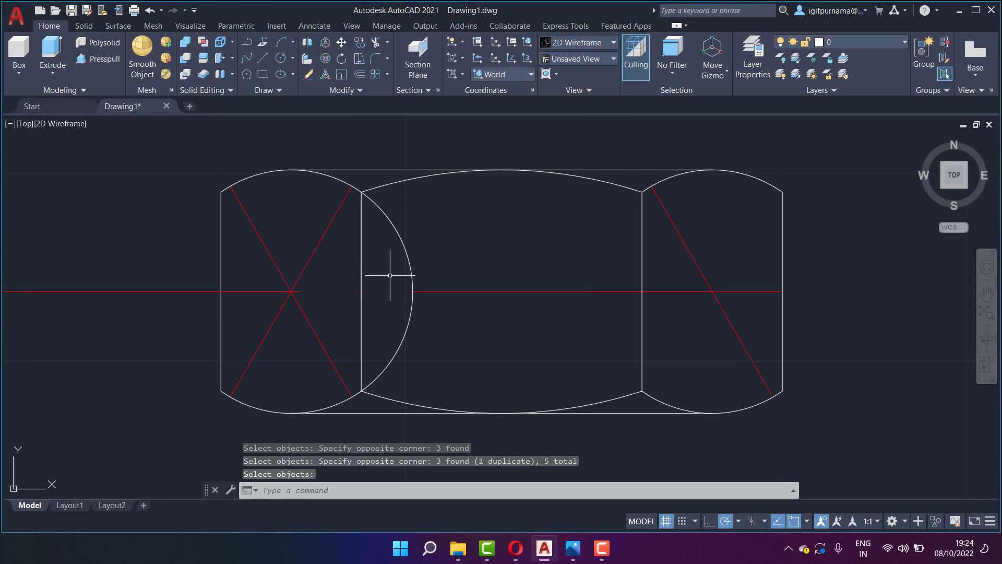
- Trim the stray arc from the side view's middle face
click(375, 44)
click(432, 273)
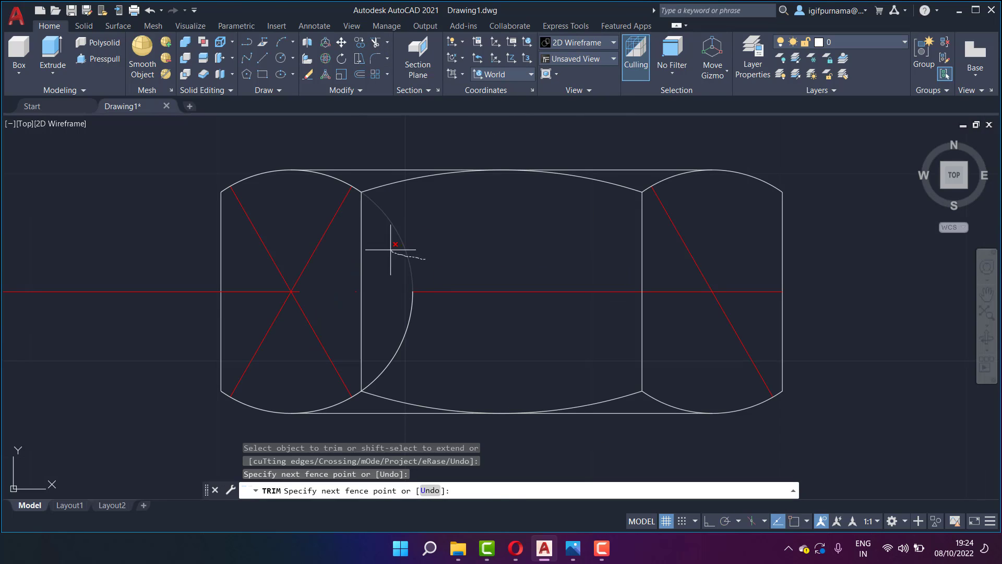
click(403, 254)
key(Return)
click(405, 323)
right_click(439, 237)
click(444, 244)
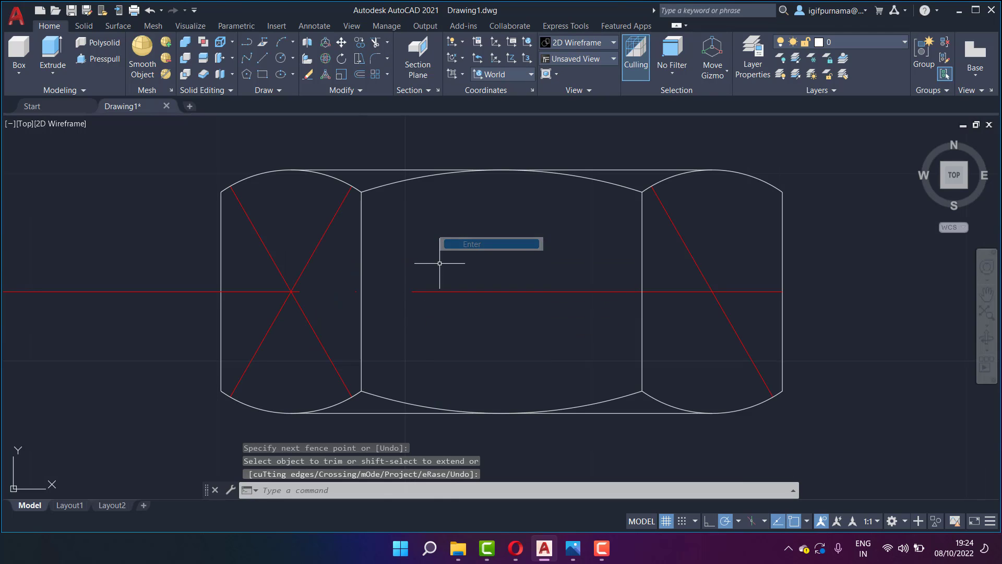
scroll(362, 254, down, 2)
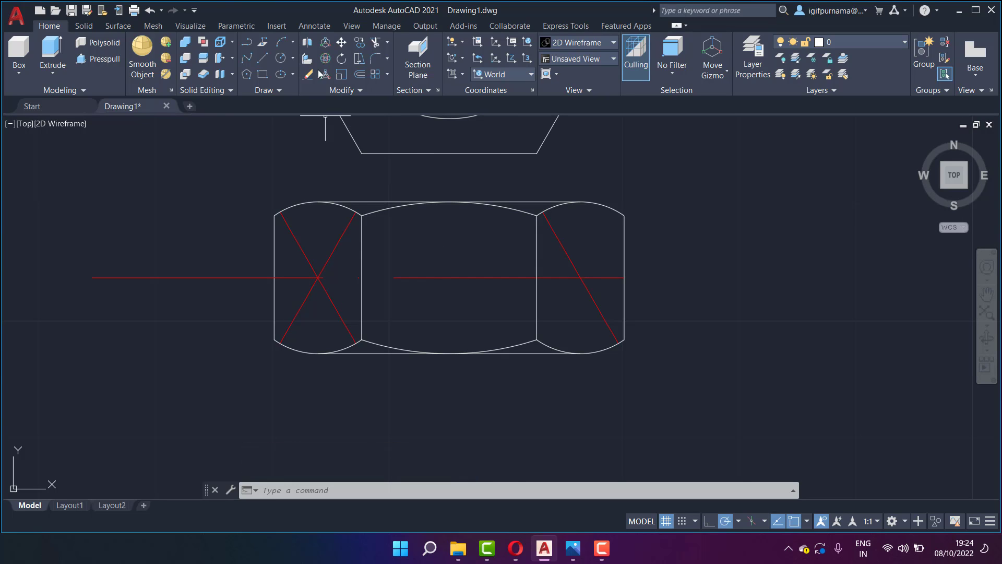
- Move the red centreline piece to its new position in the side view
click(341, 42)
click(470, 286)
click(441, 254)
key(Return)
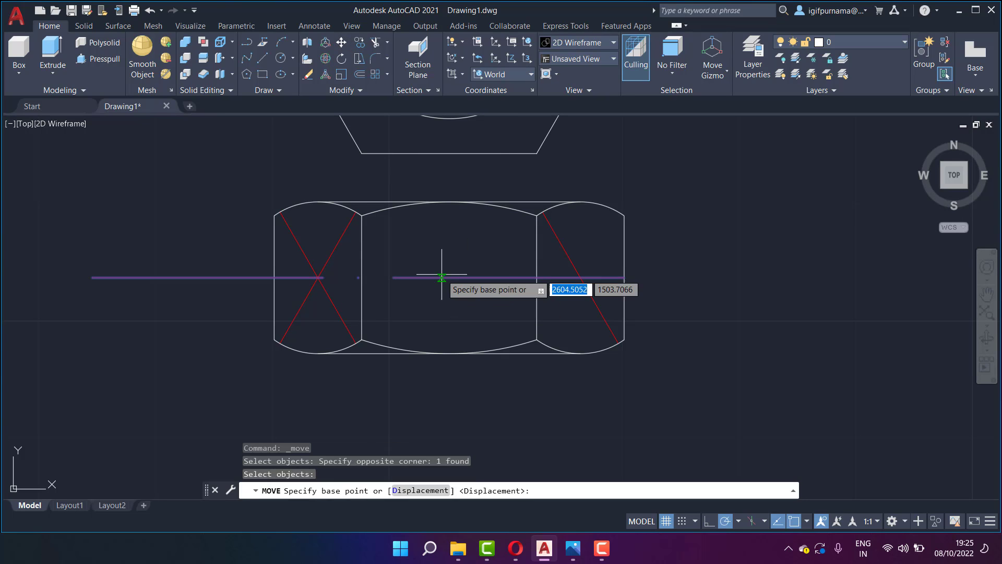
click(438, 277)
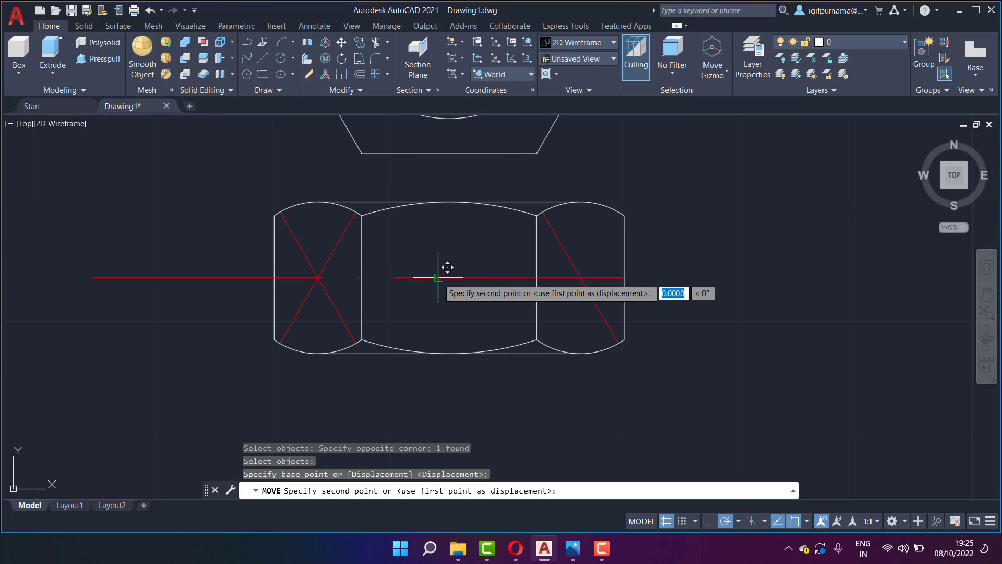
click(514, 277)
scroll(459, 247, down, 4)
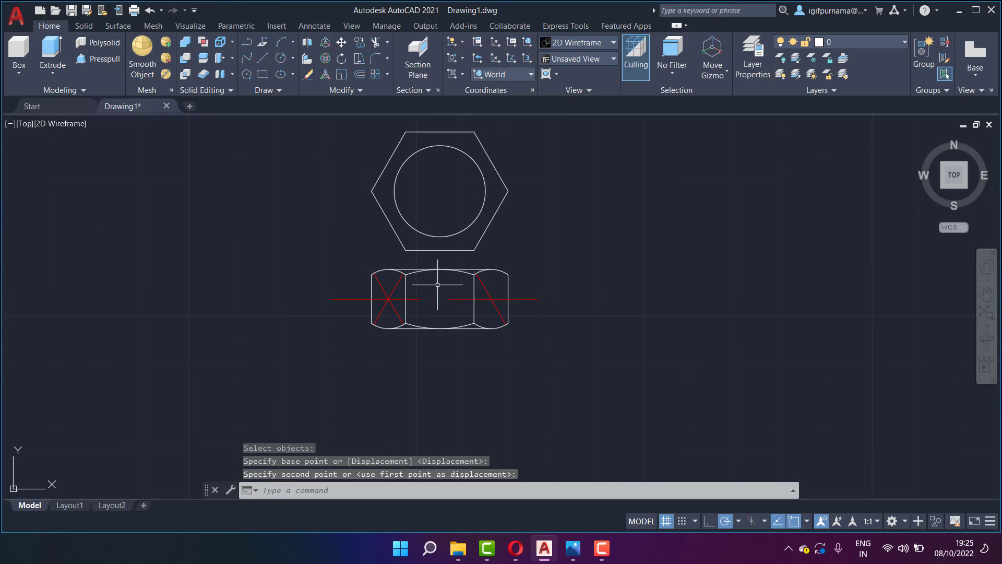
click(264, 61)
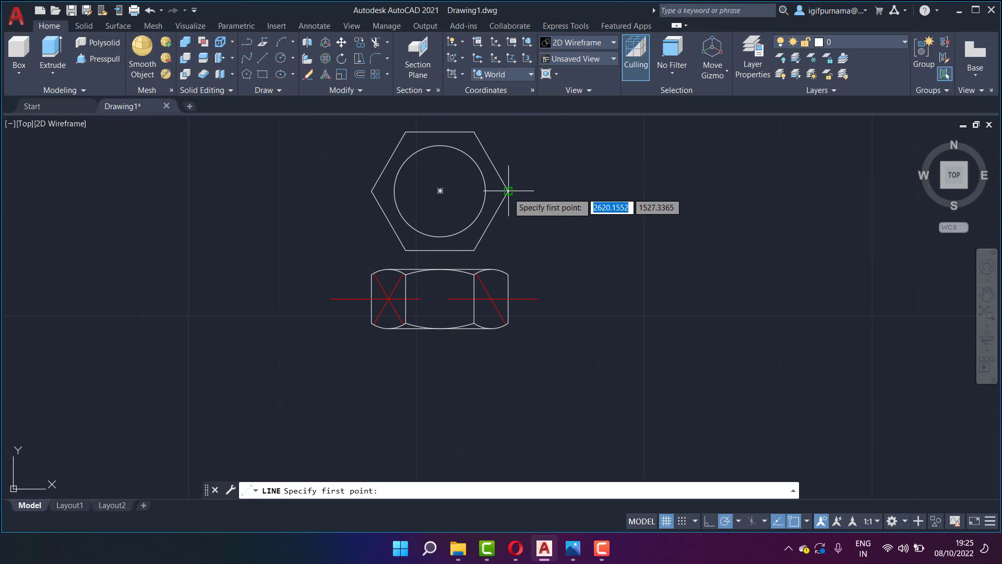
- Make Layer1 current and draw a horizontal centreline across the hexagon
click(861, 41)
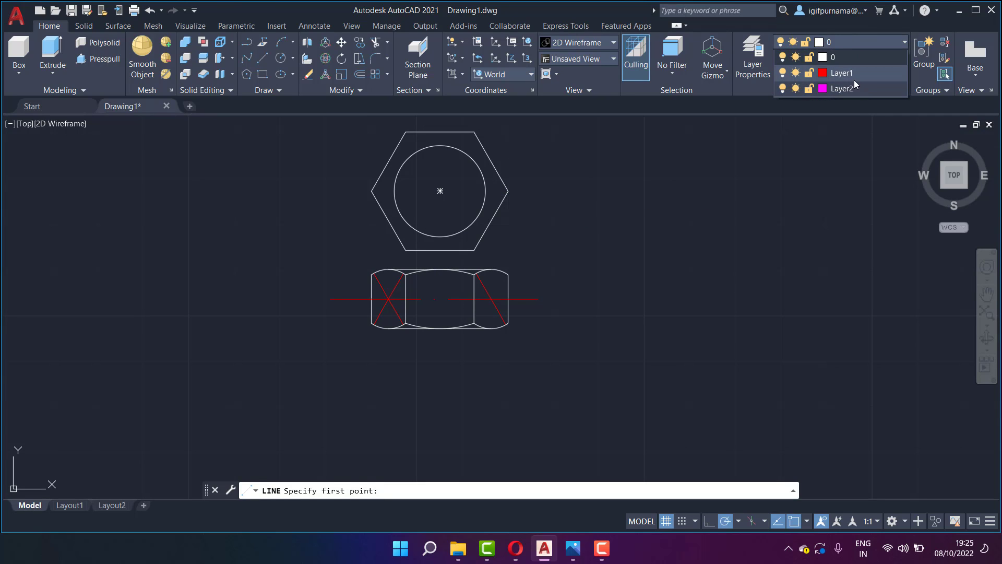
click(842, 69)
click(263, 58)
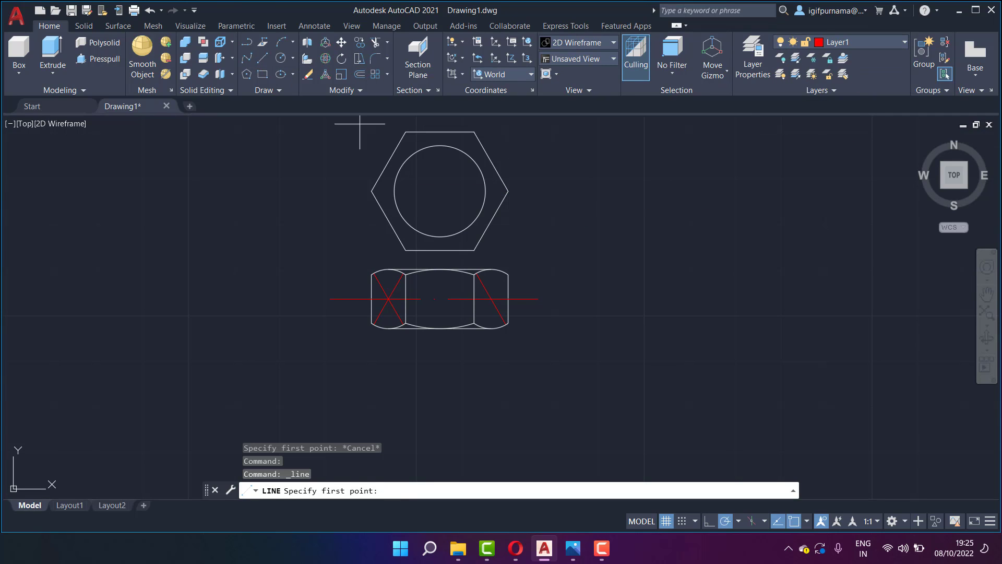
click(576, 190)
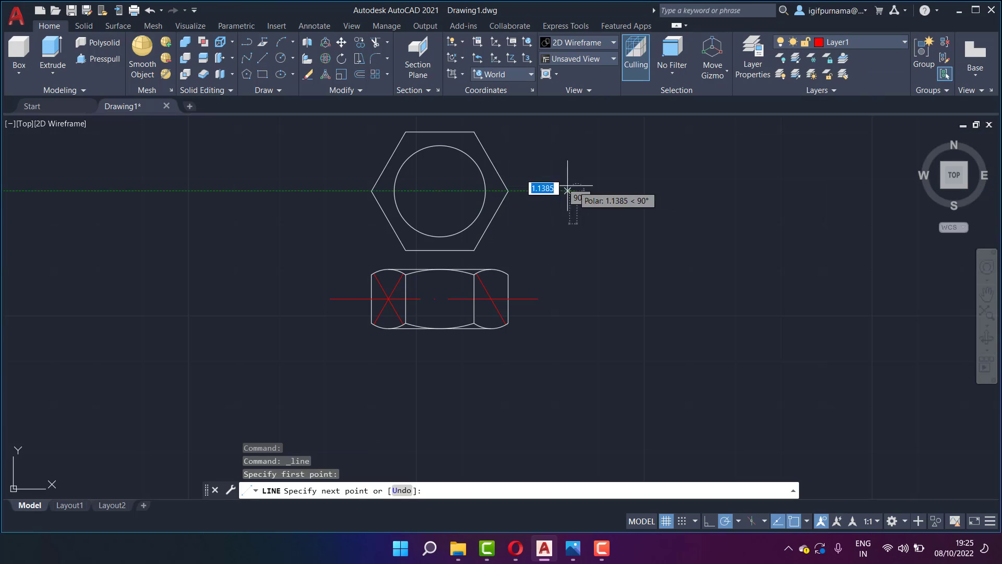
click(295, 191)
right_click(295, 190)
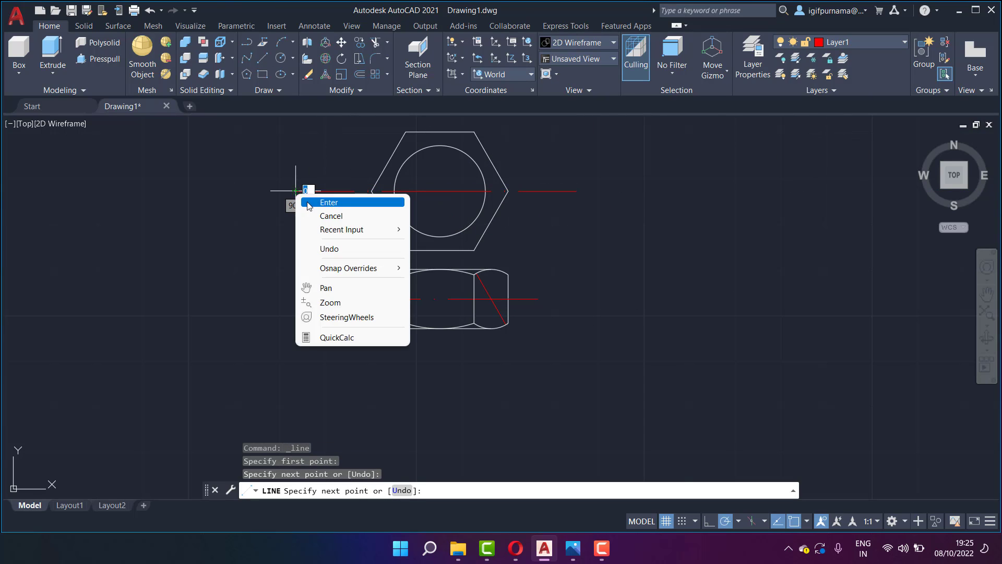
click(313, 201)
- Draw a vertical centreline running through both nut views
click(261, 60)
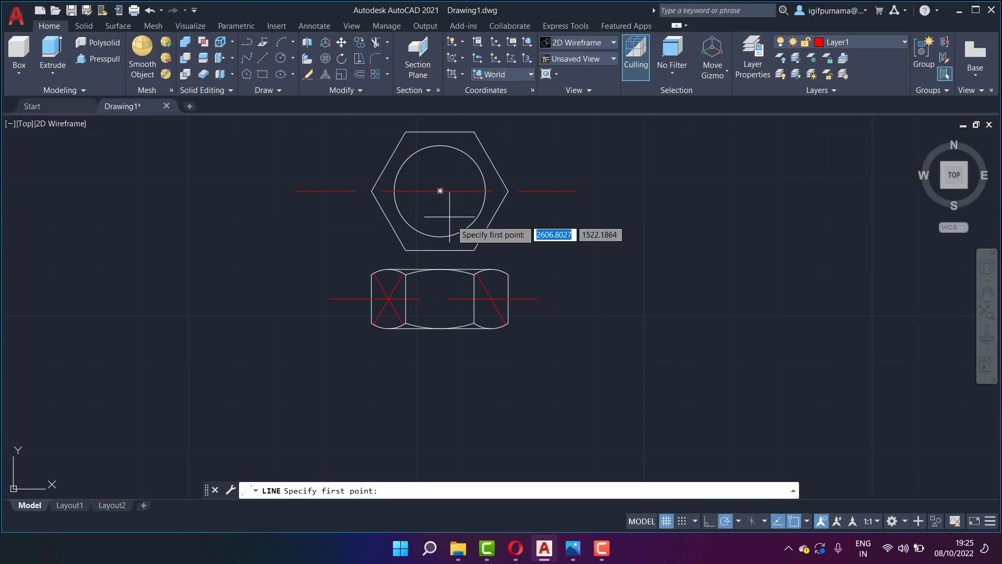
click(440, 381)
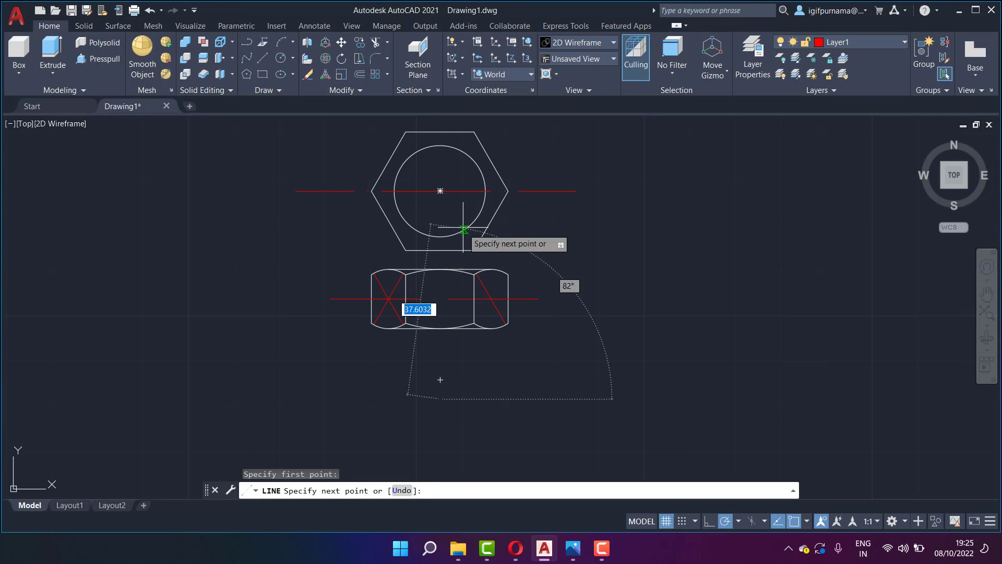
middle_drag(440, 209, 433, 274)
click(432, 178)
right_click(433, 179)
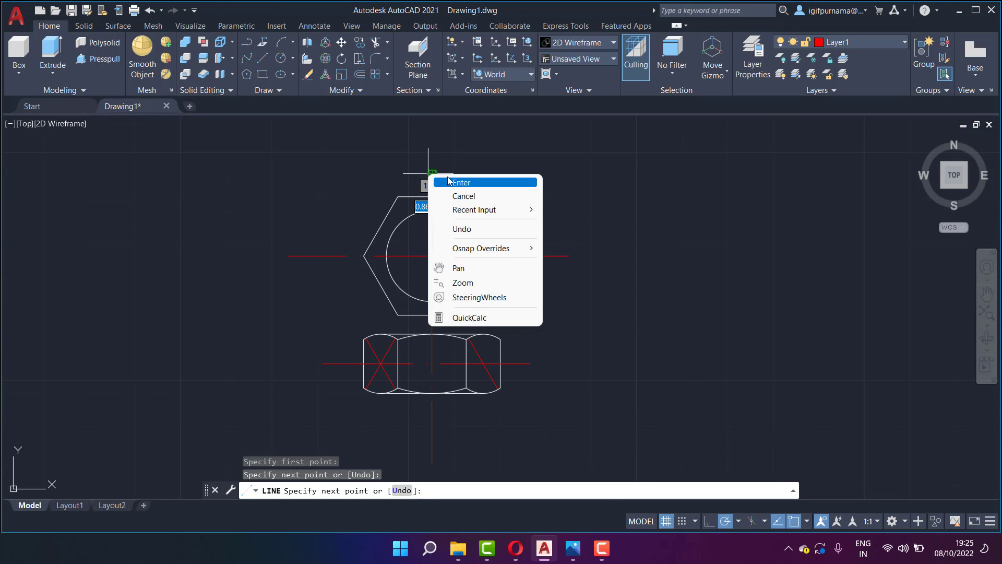
click(450, 188)
middle_drag(489, 302, 462, 265)
scroll(411, 285, up, 2)
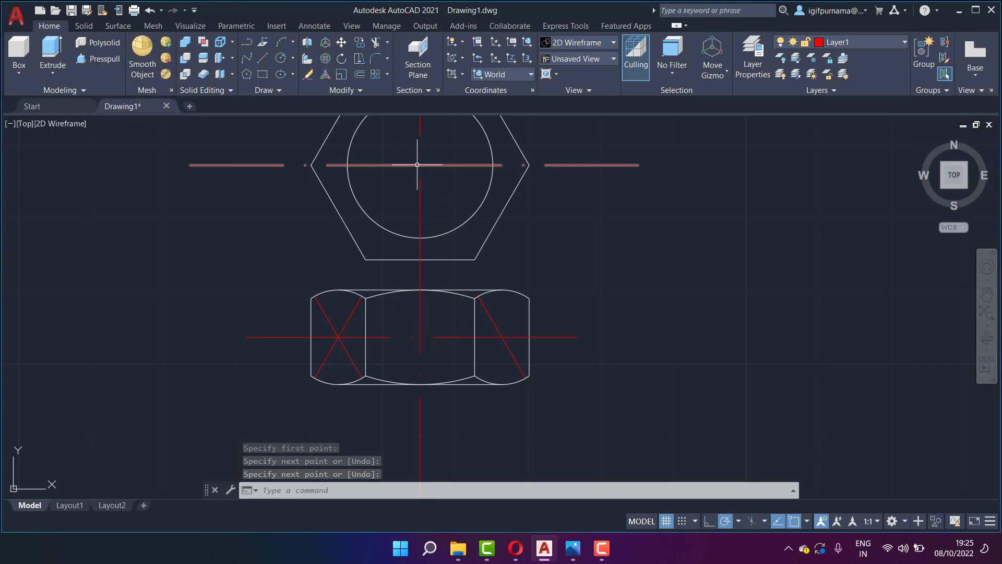
mouse_move(535, 386)
middle_down()
mouse_move(523, 368)
mouse_move(446, 348)
middle_up()
scroll(324, 376, down, 3)
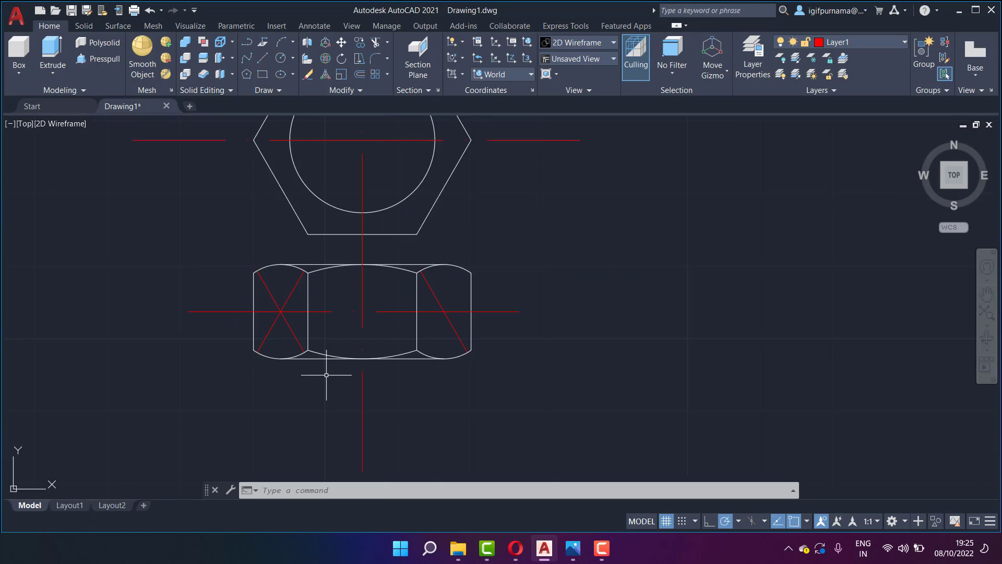
scroll(324, 375, down, 1)
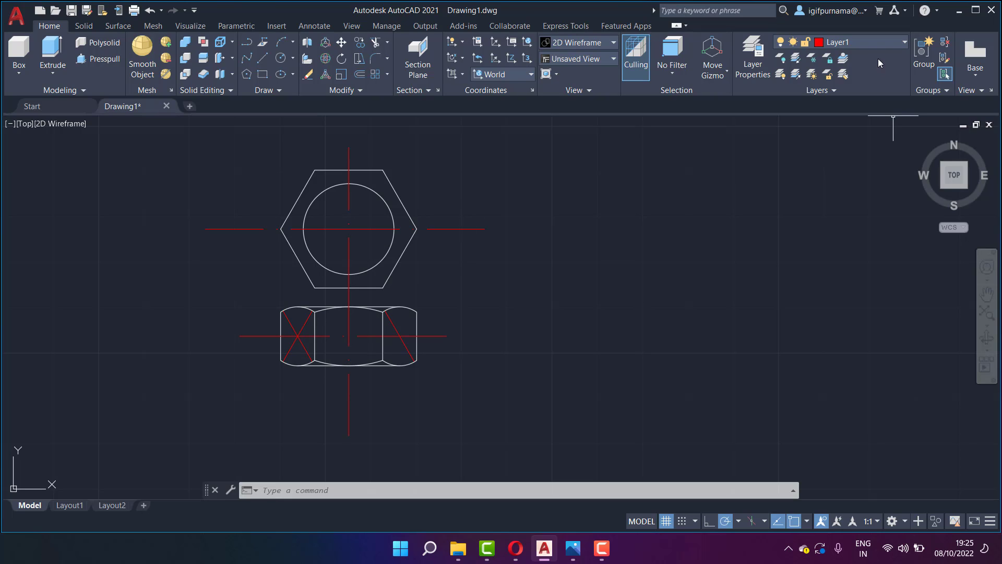
click(848, 50)
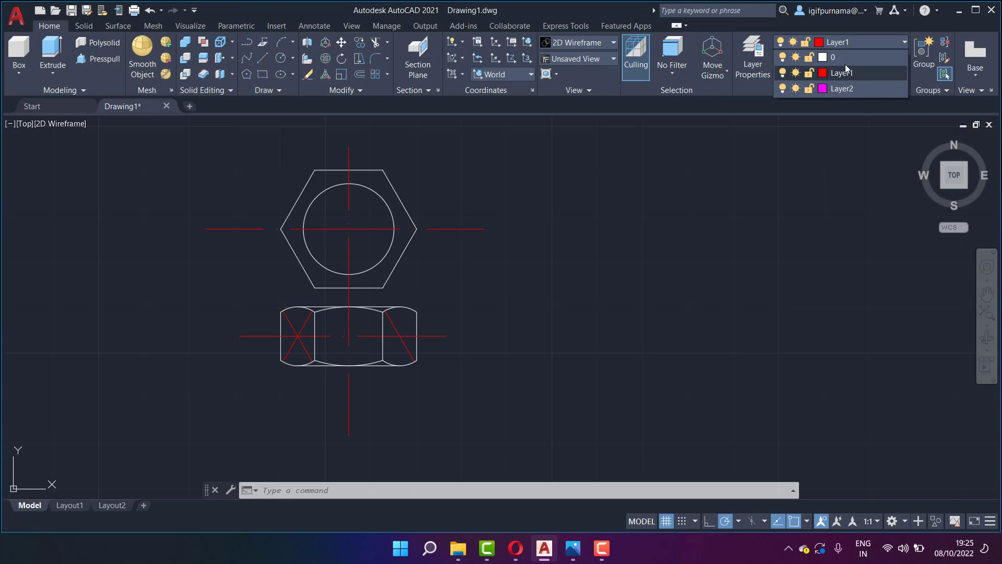
- Make Layer2 current and dimension the hexagon width as 30
click(867, 85)
click(233, 27)
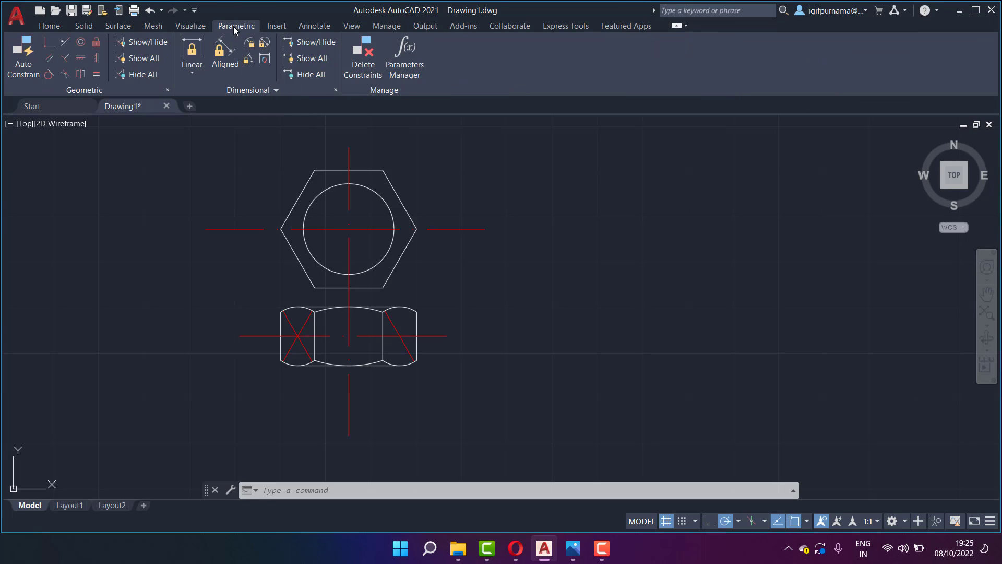
click(313, 26)
click(220, 53)
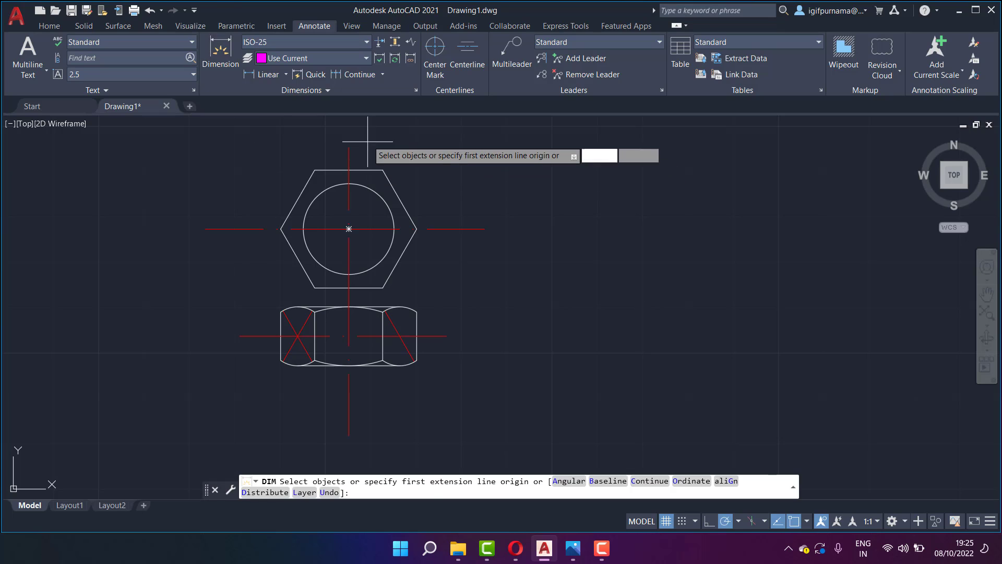
scroll(368, 141, up, 1)
scroll(340, 172, up, 1)
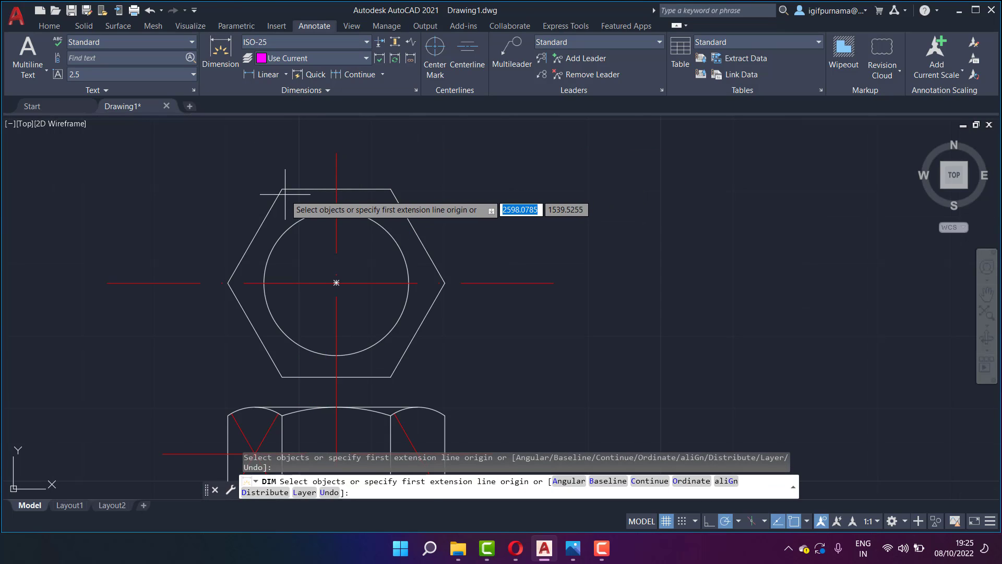
key(Return)
click(445, 284)
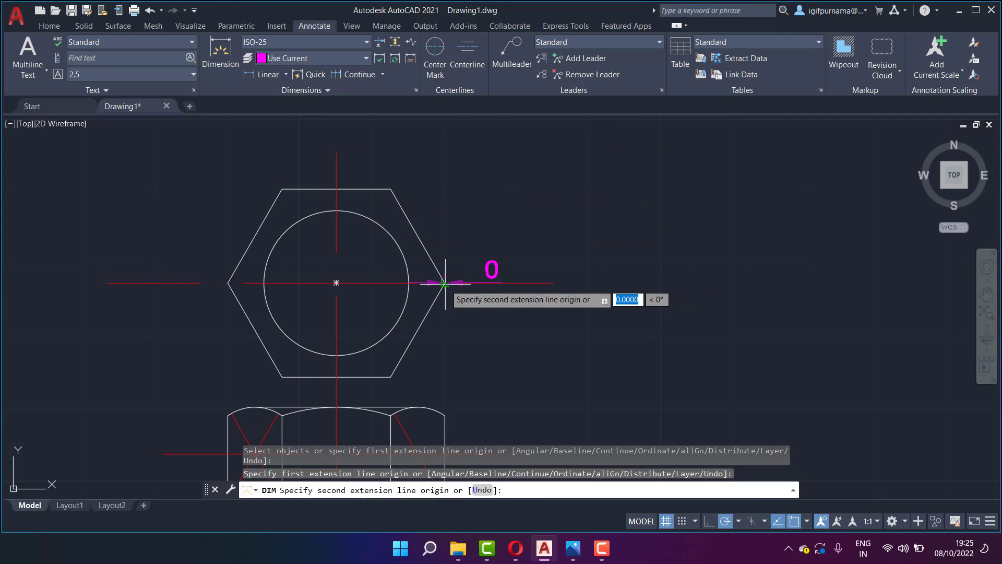
click(228, 283)
middle_drag(358, 175, 361, 218)
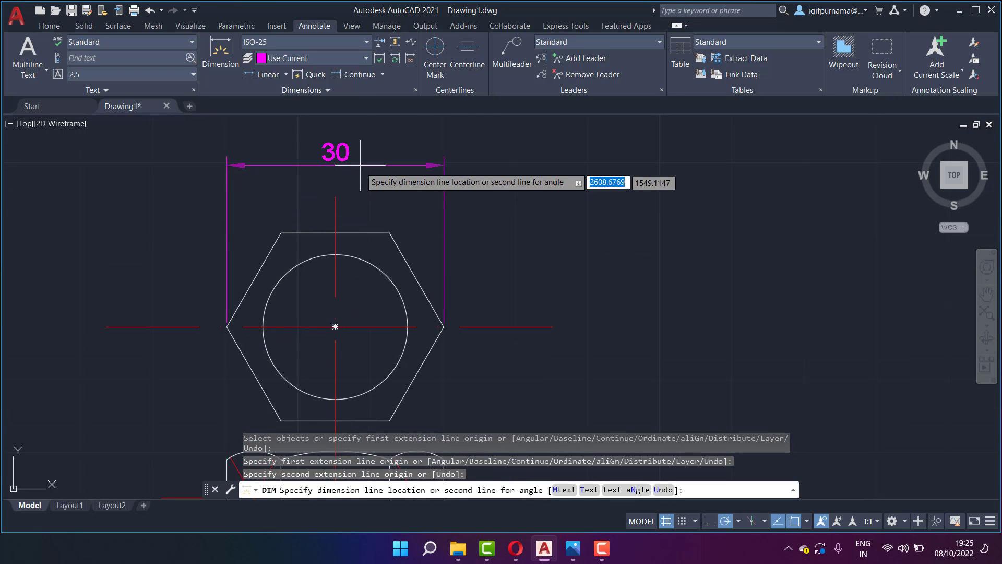
click(358, 152)
- Add the Ø20 hole diameter and the 13 side-view height dimensions
middle_drag(395, 292, 380, 232)
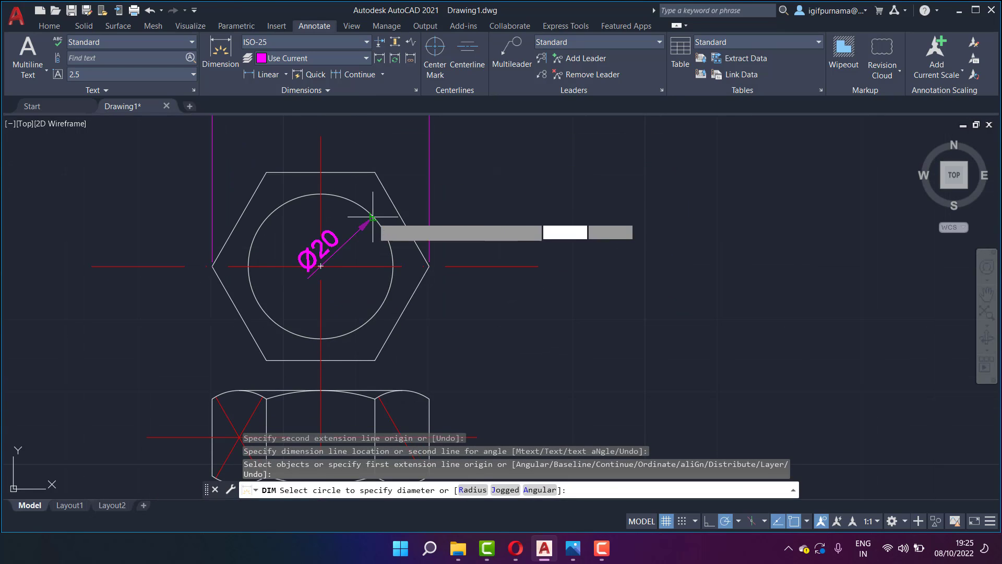
click(373, 216)
click(522, 169)
scroll(372, 245, down, 2)
scroll(355, 256, up, 2)
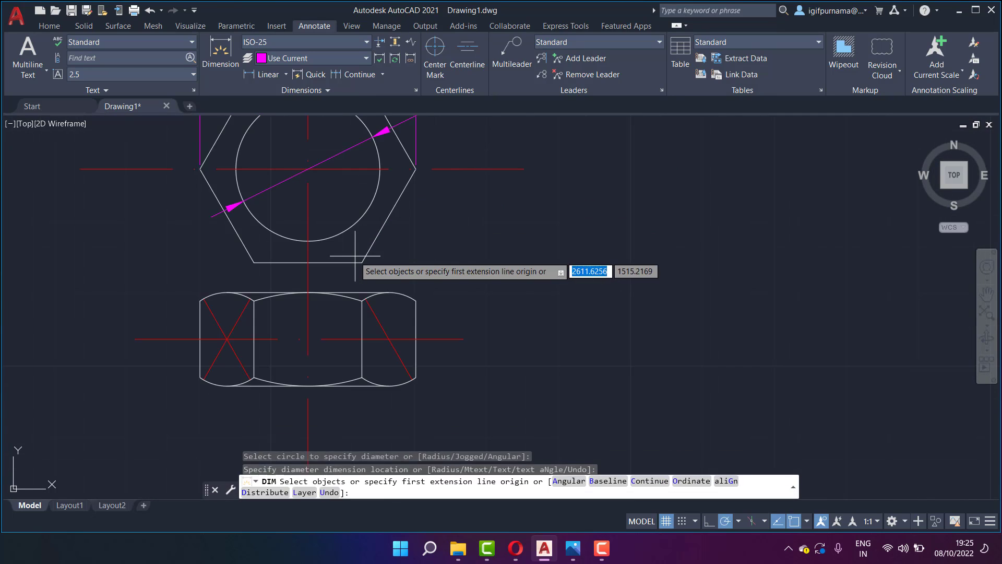
middle_drag(330, 352, 356, 247)
click(416, 186)
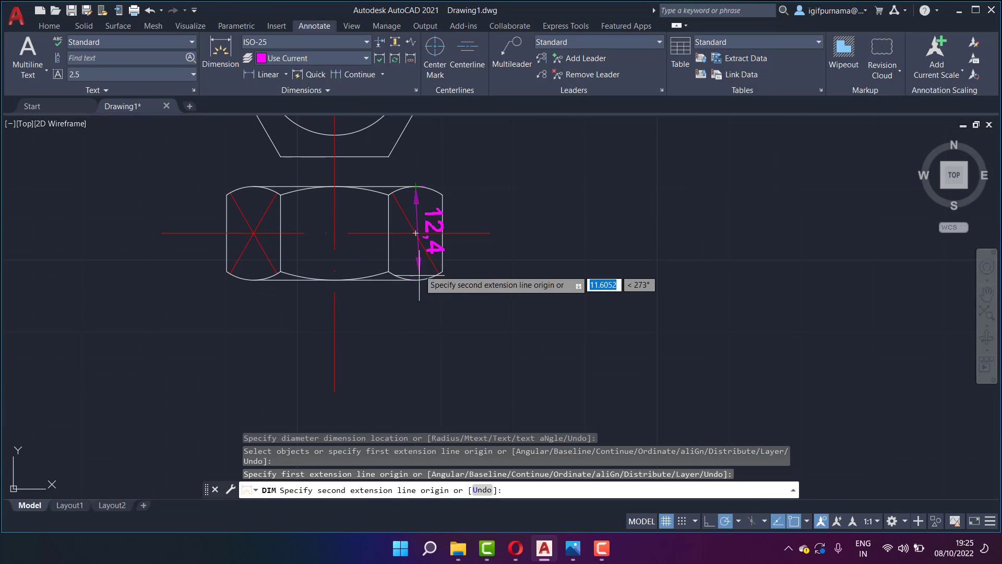
click(417, 280)
click(514, 269)
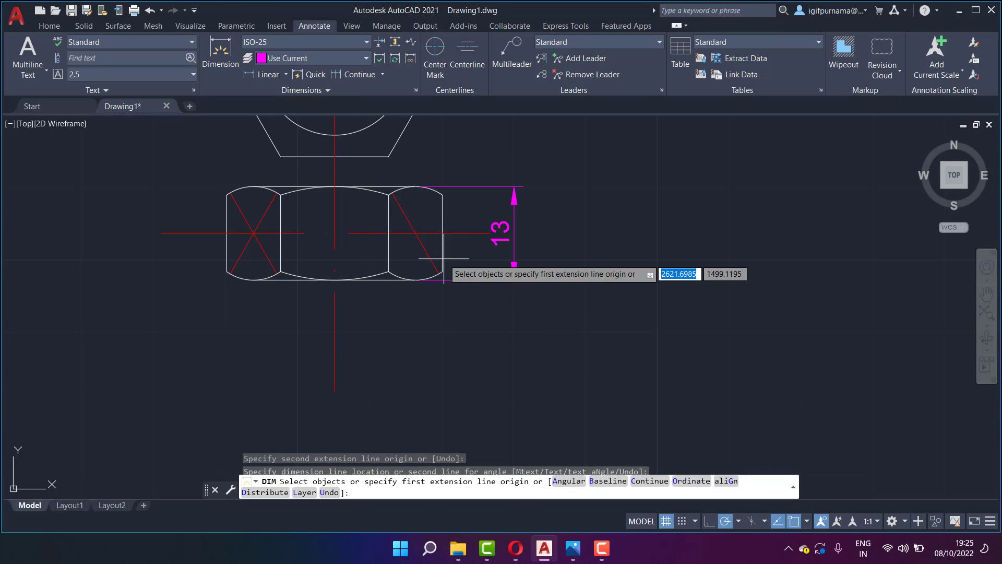
right_click(486, 183)
click(517, 184)
scroll(313, 329, down, 2)
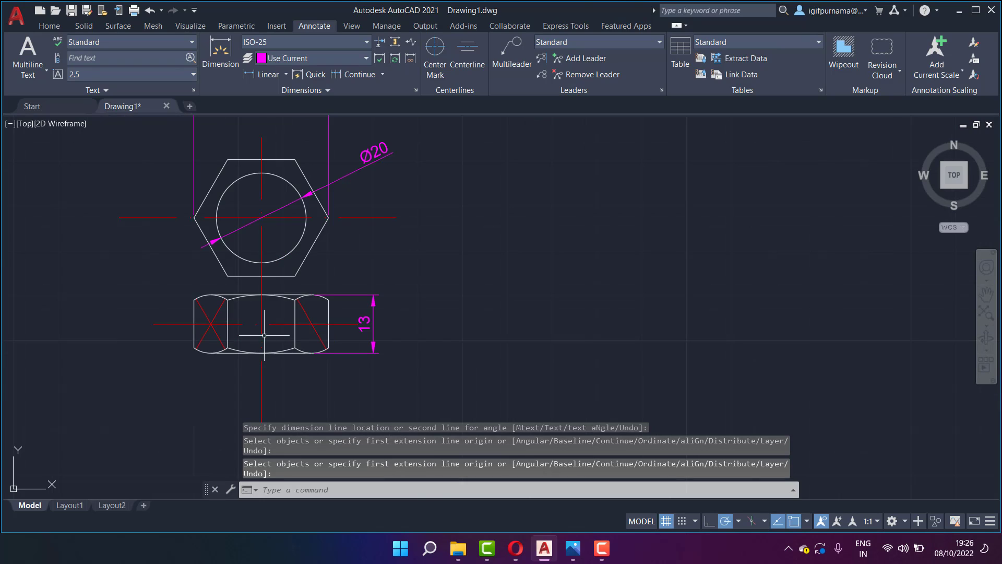
- Copy the hexagon top view with its hole to the right of the views
middle_drag(333, 283, 269, 311)
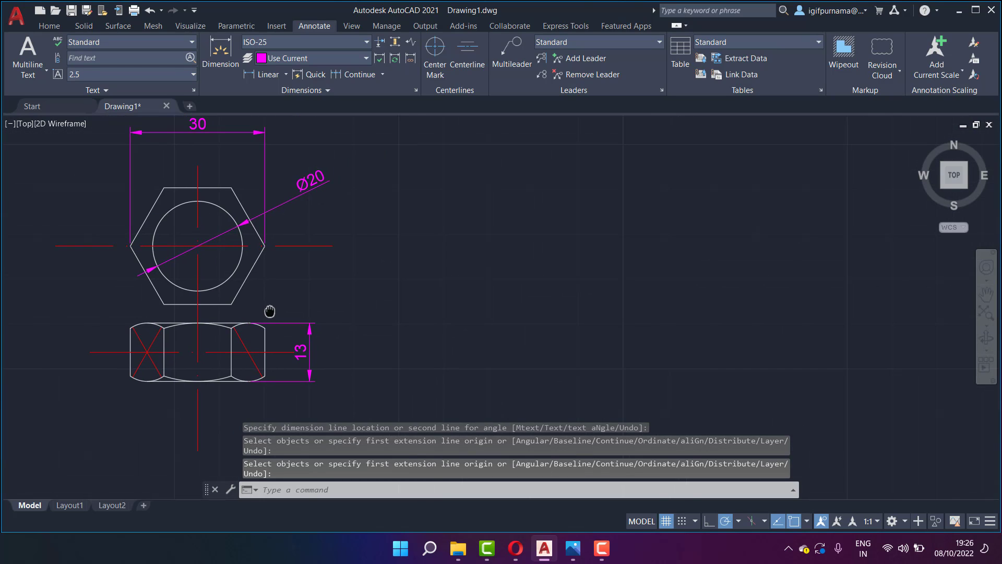
scroll(311, 282, down, 2)
click(86, 27)
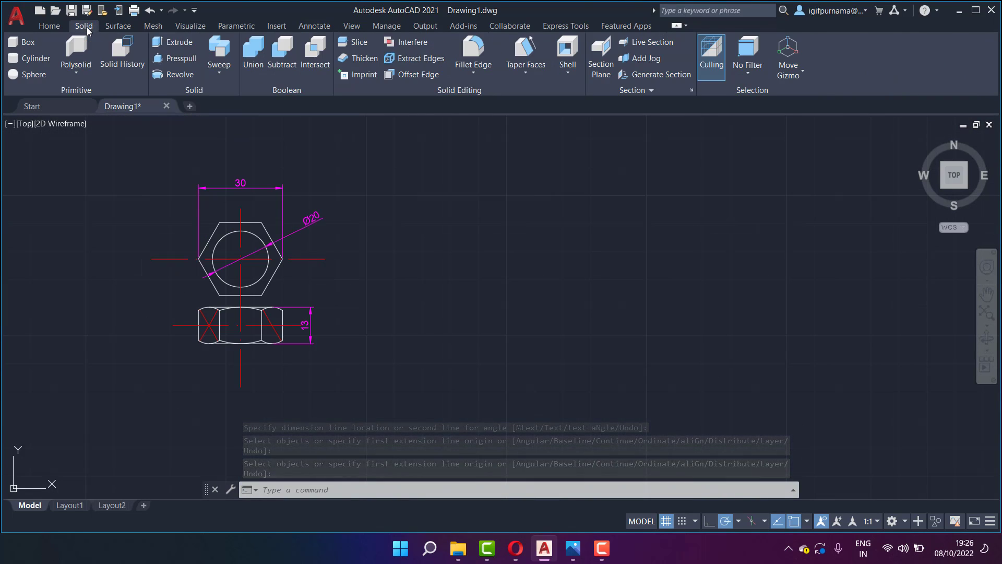
click(50, 27)
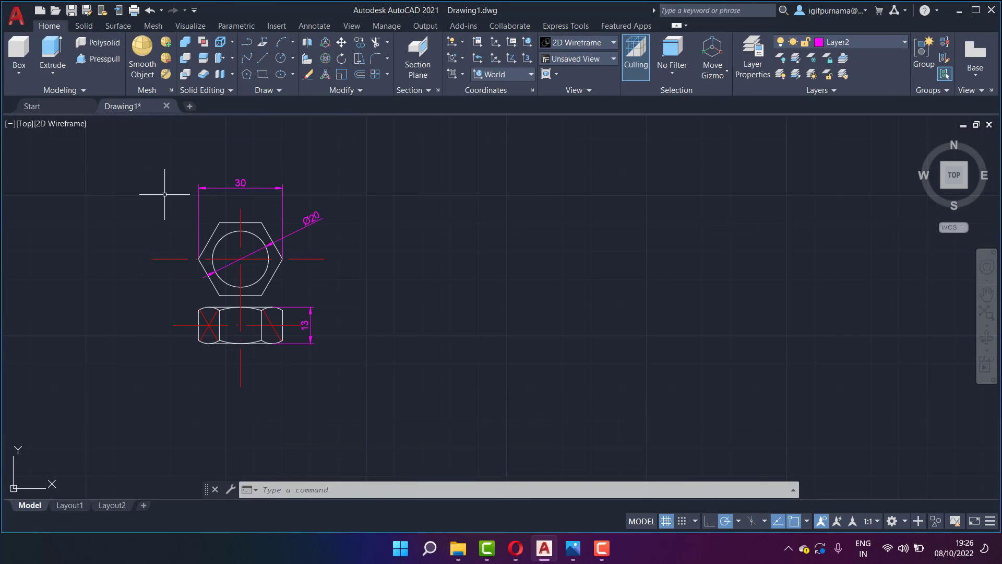
click(353, 43)
scroll(247, 282, up, 2)
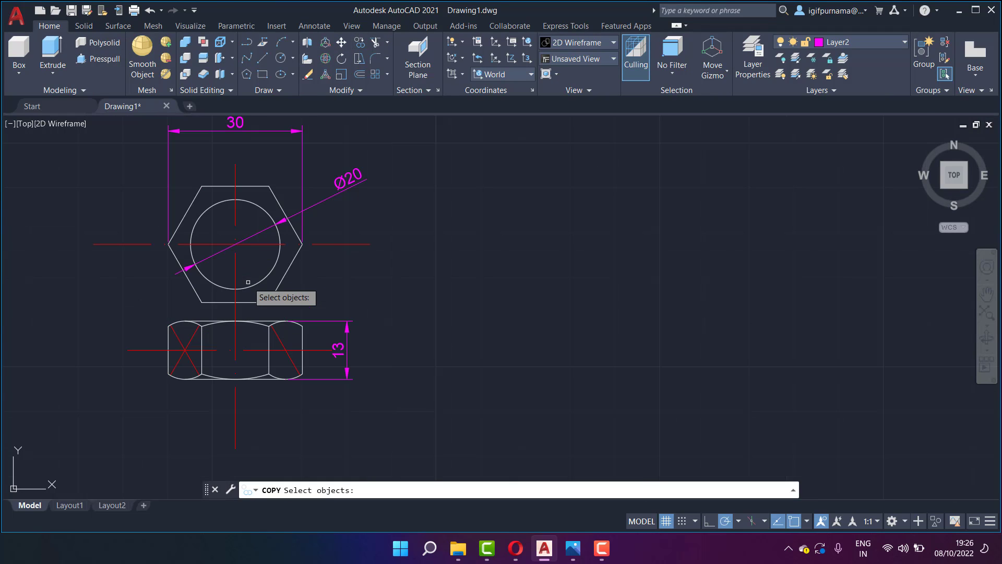
click(342, 285)
click(104, 185)
key(Return)
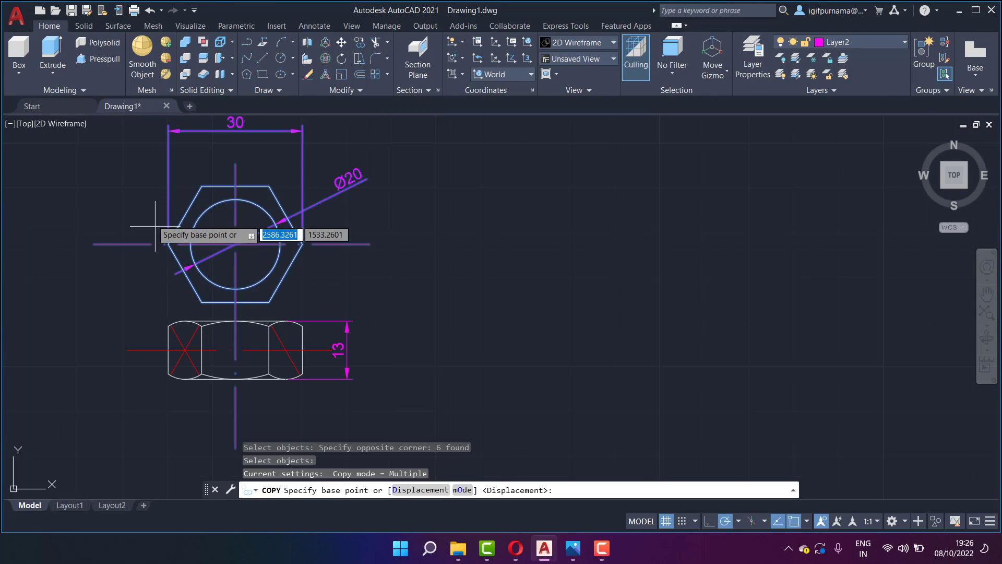
click(235, 302)
click(572, 337)
right_click(505, 273)
click(516, 284)
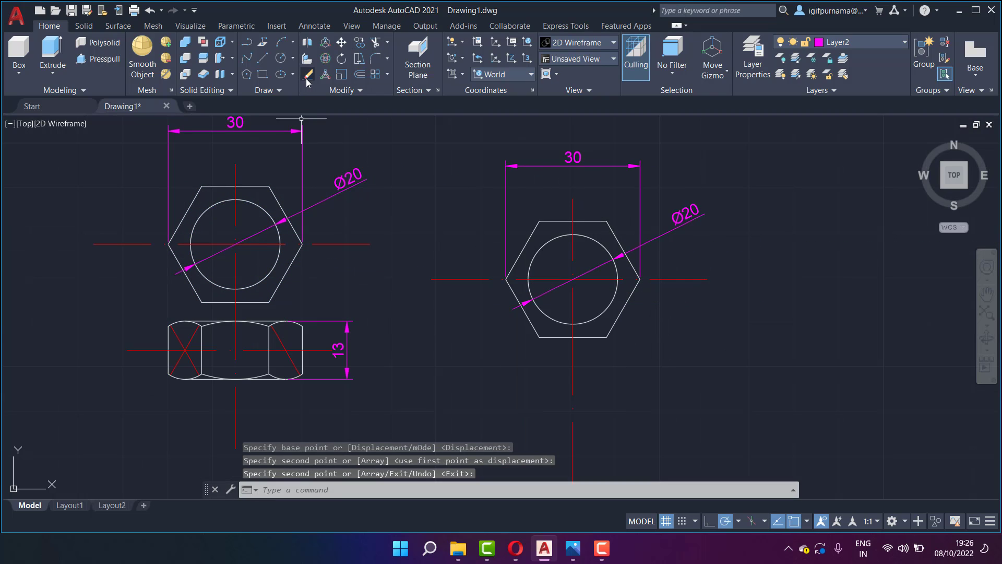
- Erase the centre lines and dimensions from the copied hexagon
click(307, 79)
click(618, 414)
click(485, 364)
click(578, 294)
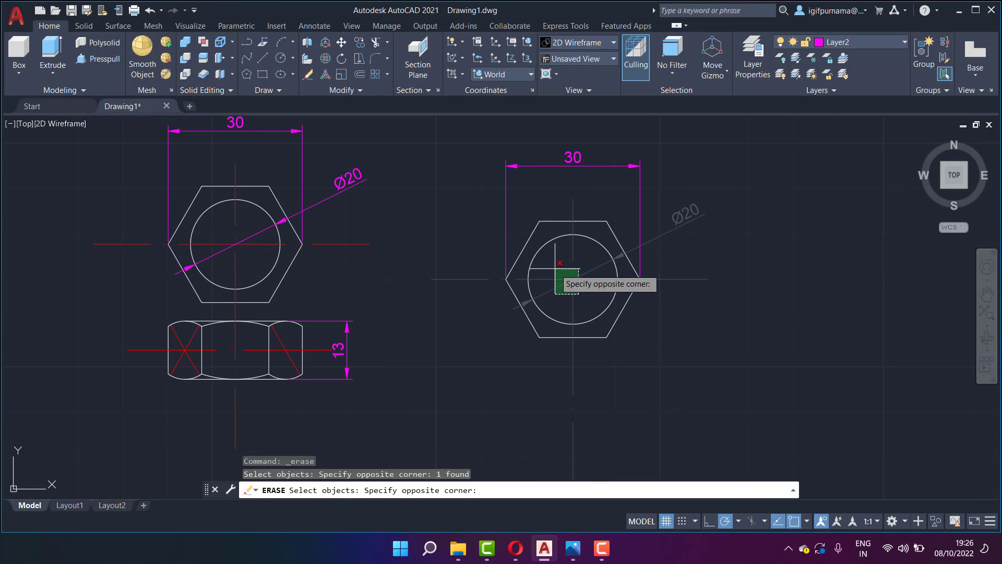
click(658, 206)
click(571, 151)
key(Return)
middle_drag(540, 204, 496, 207)
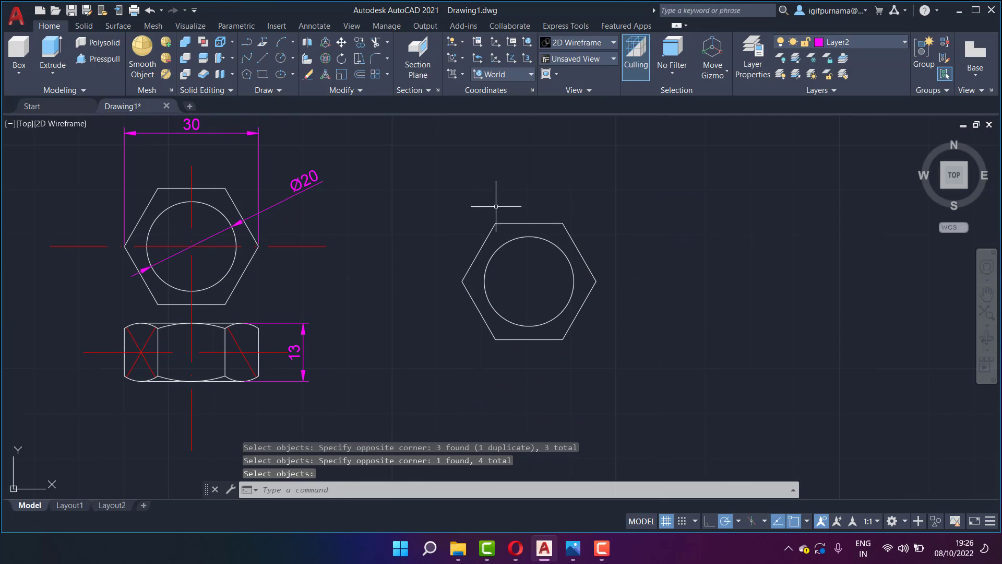
click(569, 61)
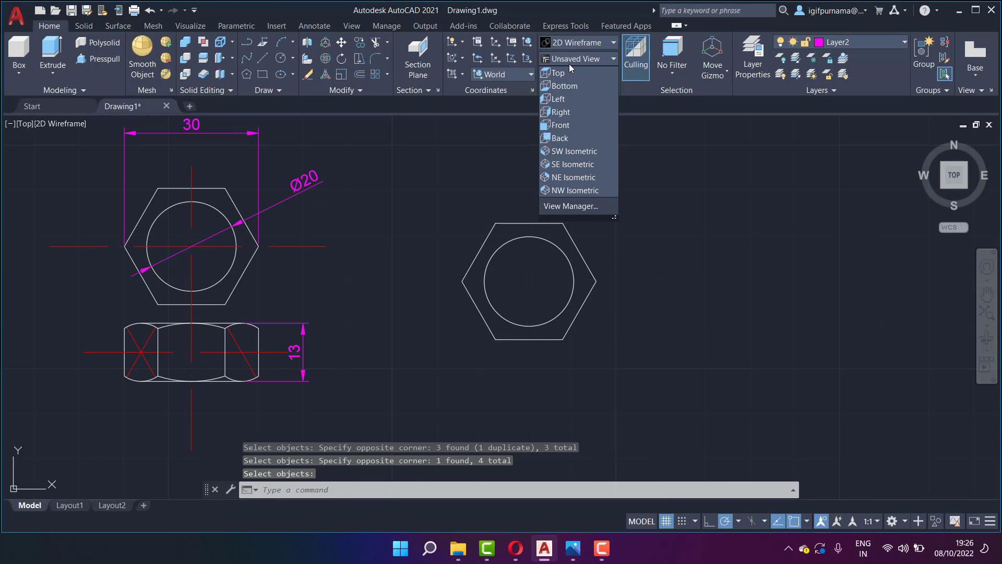
- Switch to the Southwest Isometric view of the copied hexagon
click(544, 151)
scroll(586, 168, down, 1)
scroll(613, 192, up, 5)
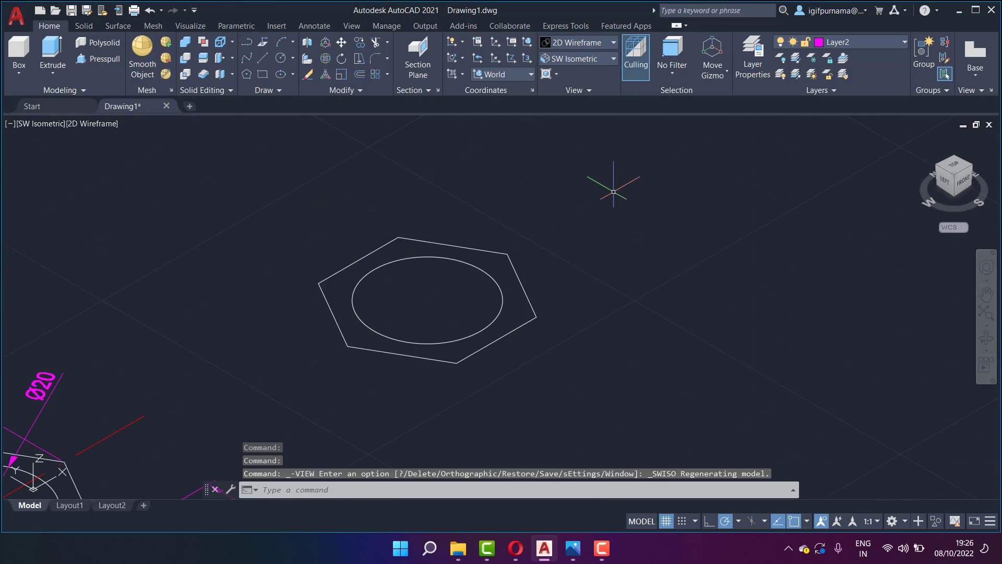
scroll(613, 191, up, 2)
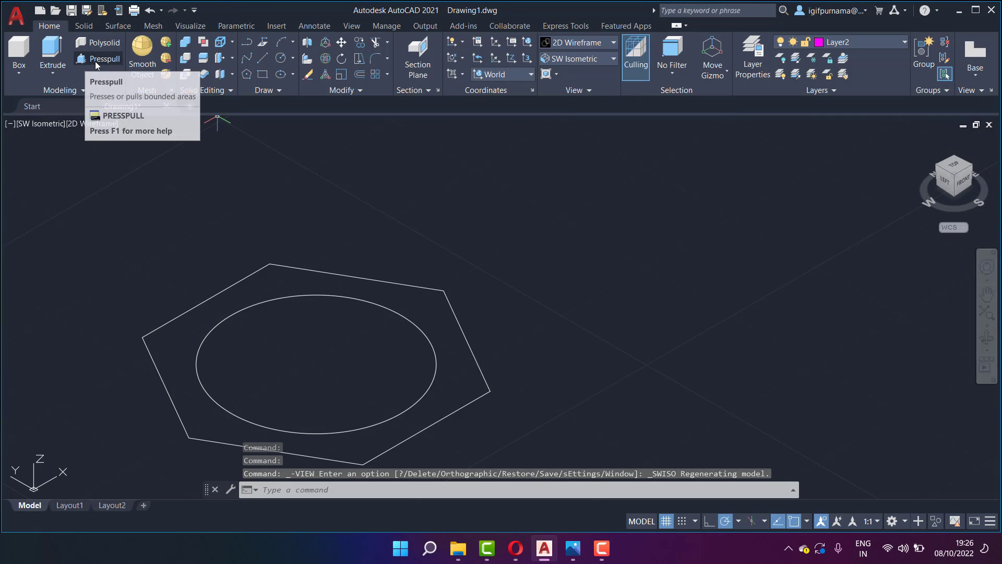
- Try Presspull on the hexagon–circle ring, cancel it, and make layer 0 current
click(107, 65)
click(224, 308)
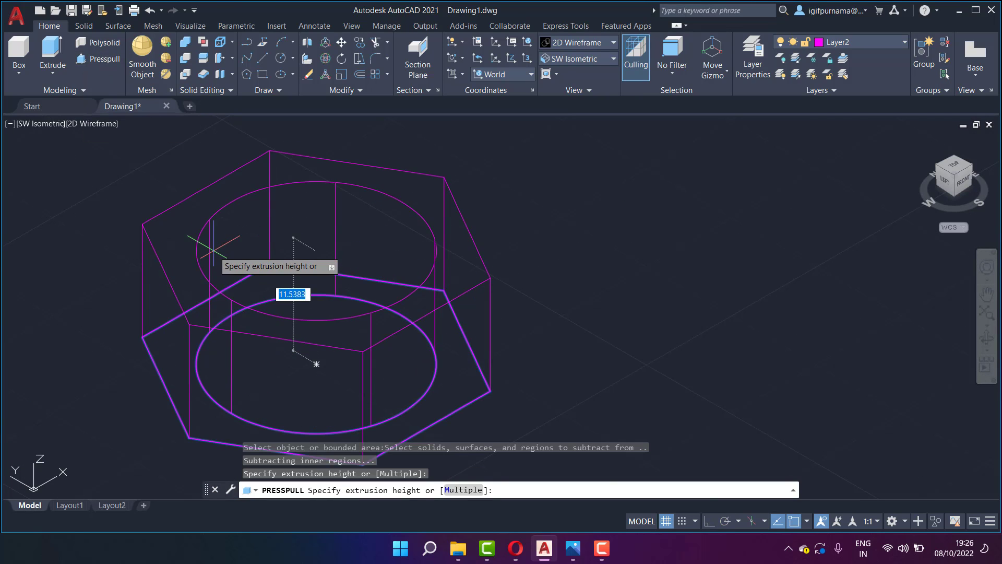
right_click(216, 218)
click(266, 242)
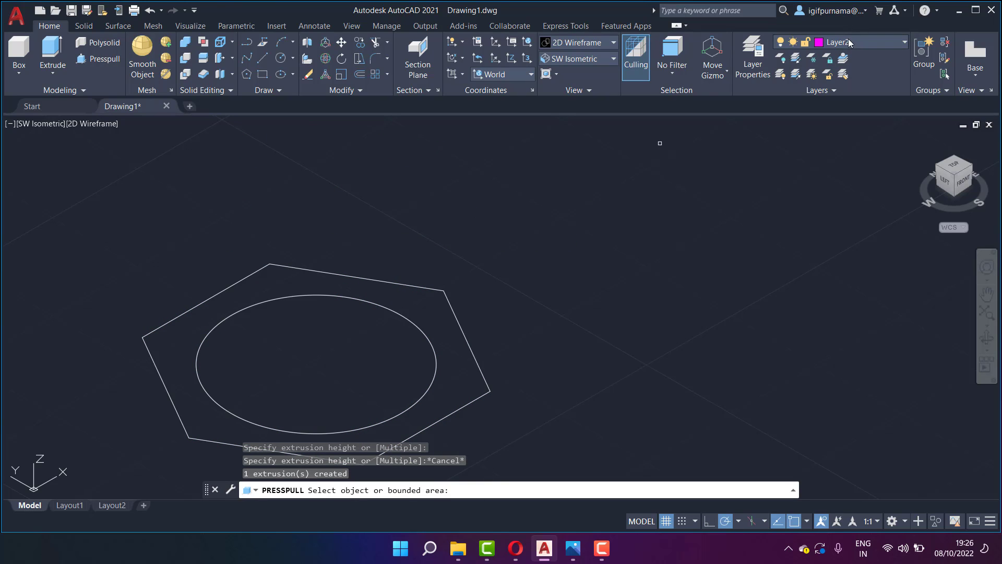
click(847, 40)
click(841, 71)
click(847, 47)
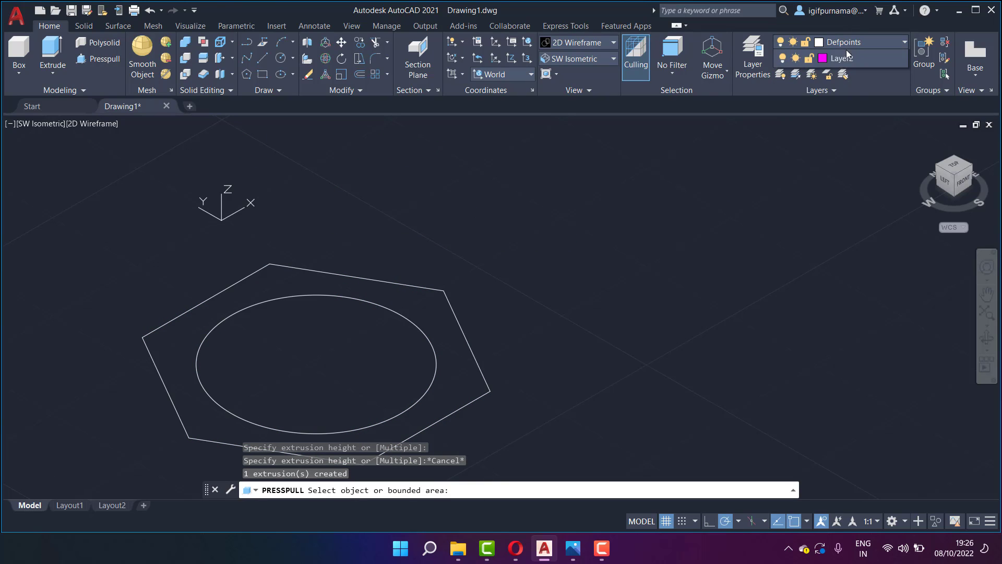
click(847, 55)
- Presspull the ring between hexagon and circle 13 units into a solid nut
click(99, 59)
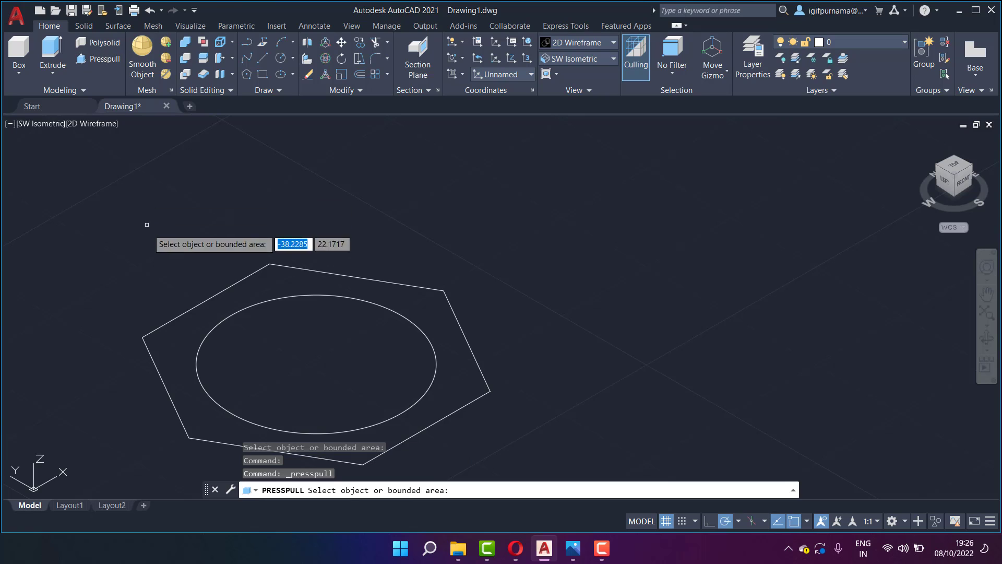
click(175, 339)
scroll(266, 230, down, 4)
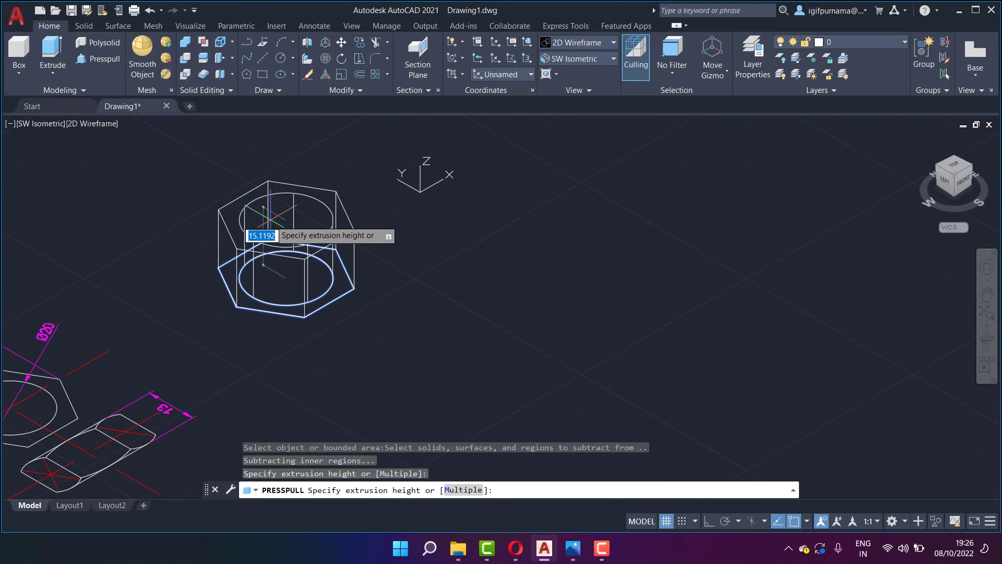
text(13)
key(Return)
key(Return)
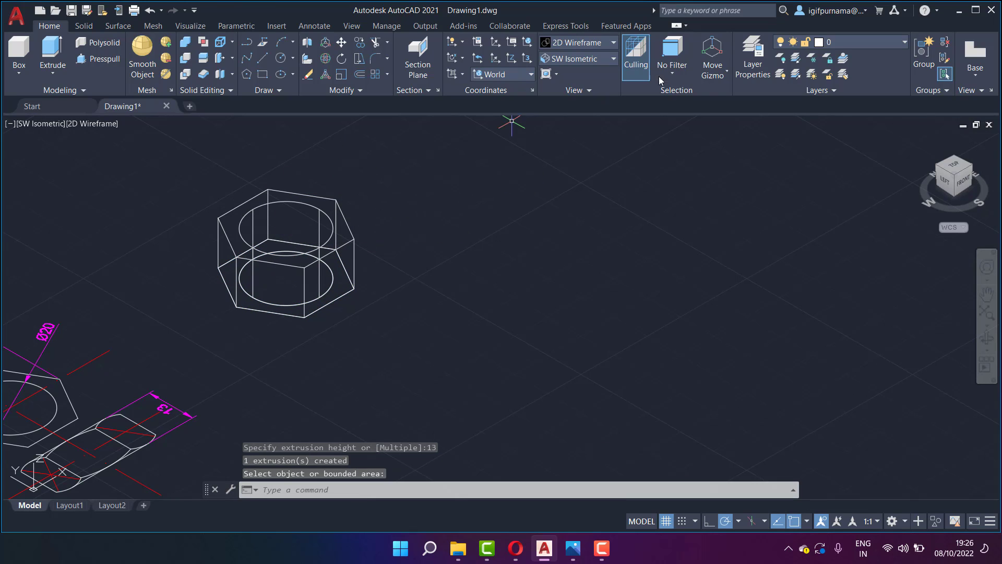
click(572, 45)
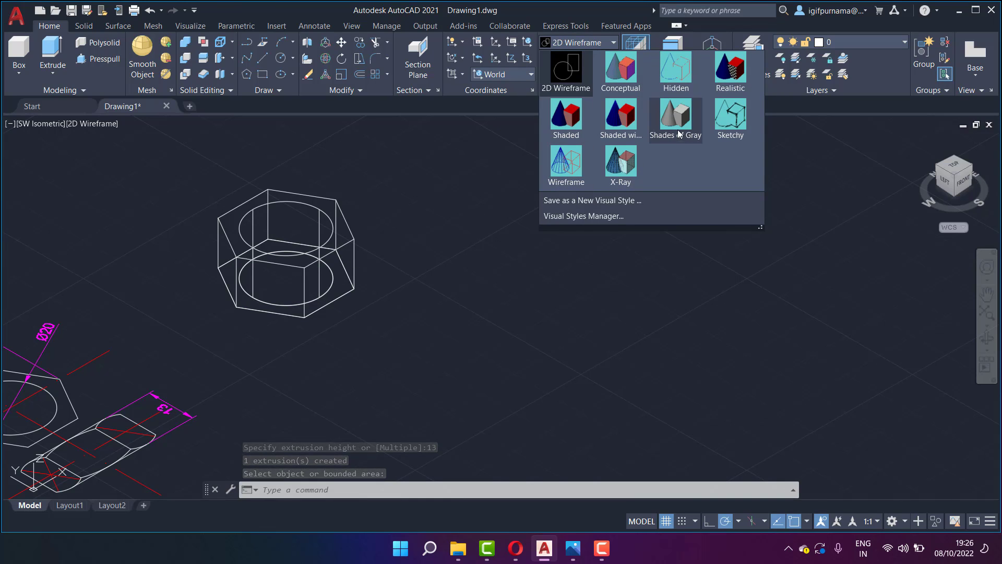
- Shade the nut in the Realistic visual style and expand the Draw panel slideout
click(733, 70)
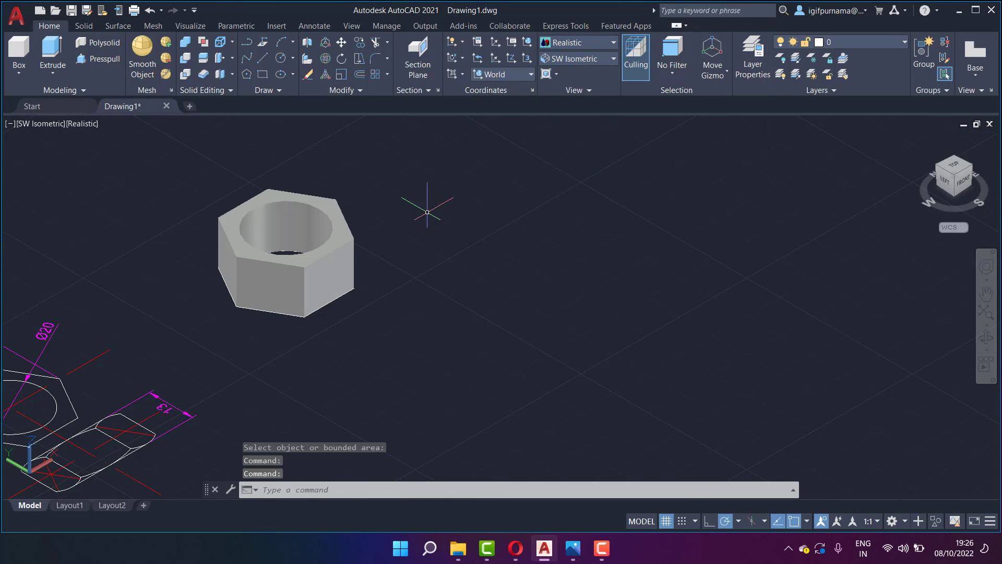
scroll(169, 177, up, 2)
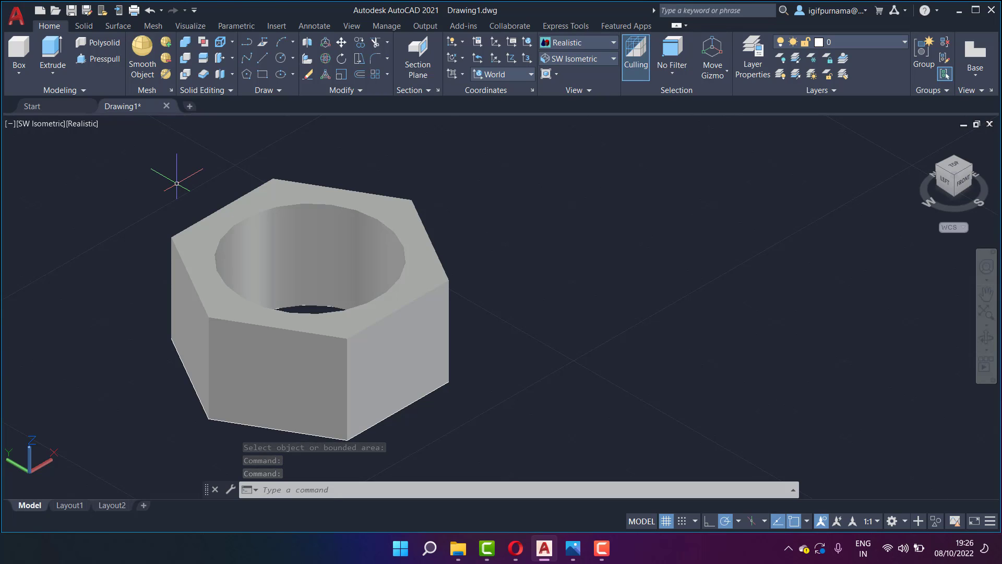
click(281, 91)
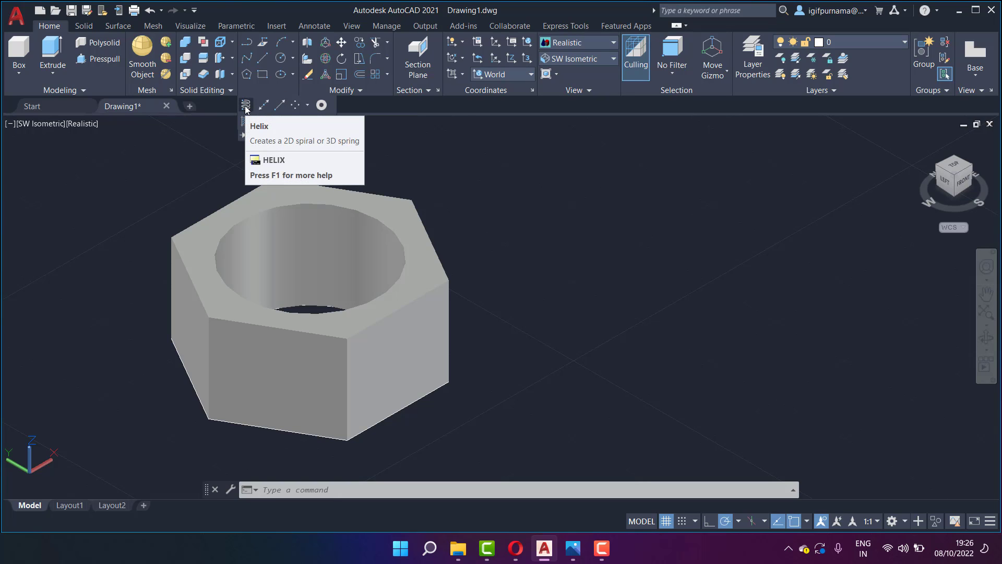
click(245, 107)
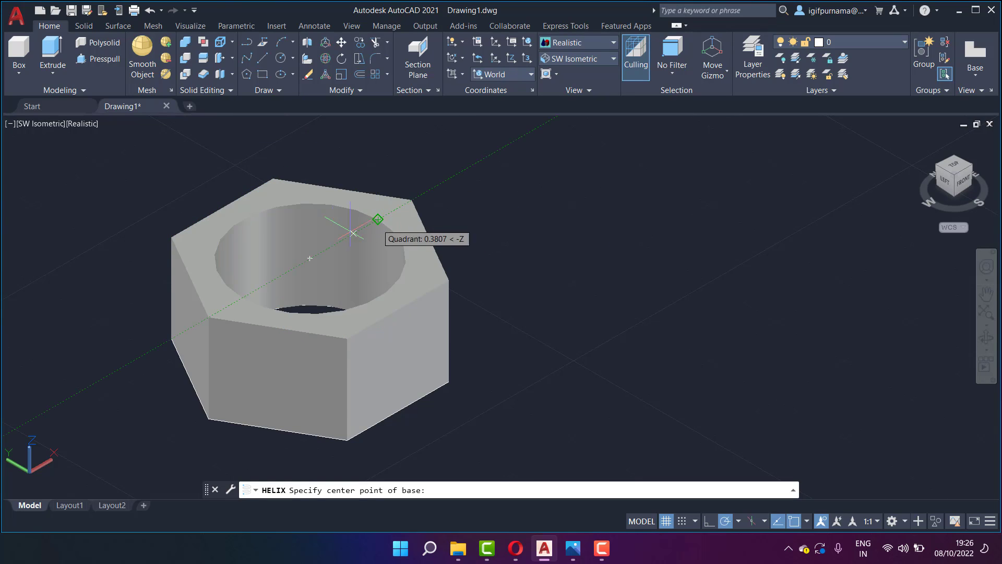
click(309, 257)
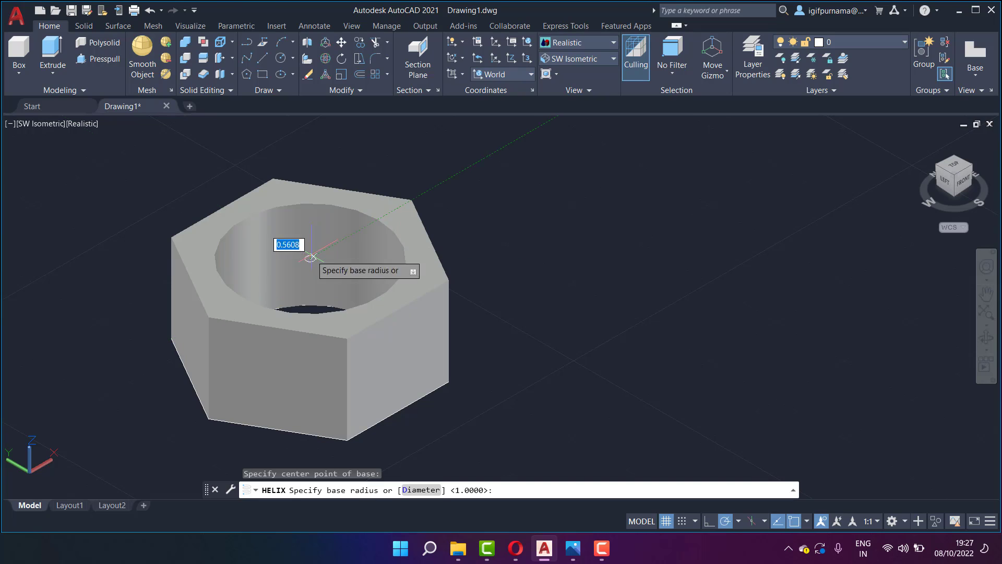
click(242, 219)
click(242, 219)
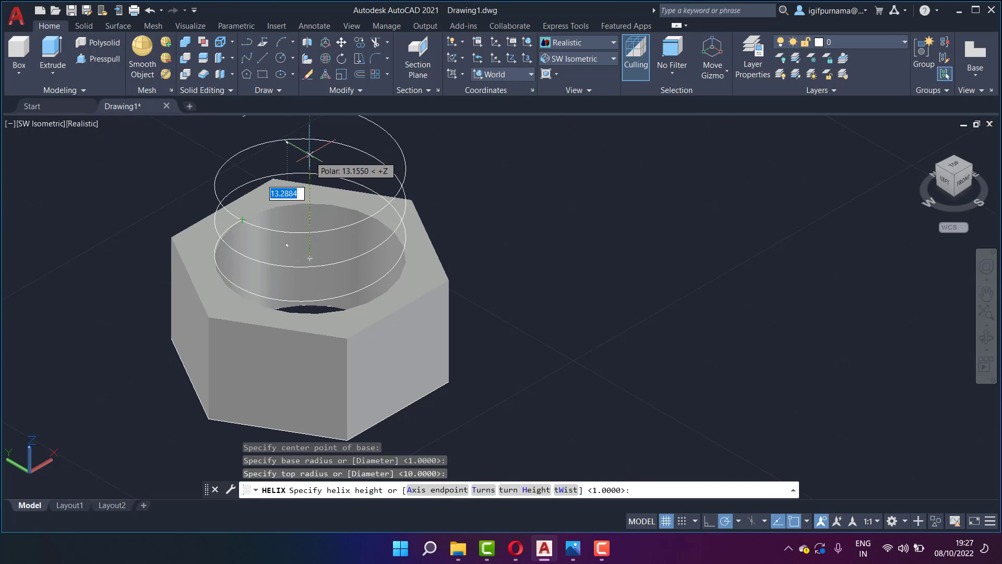
middle_drag(312, 111, 308, 160)
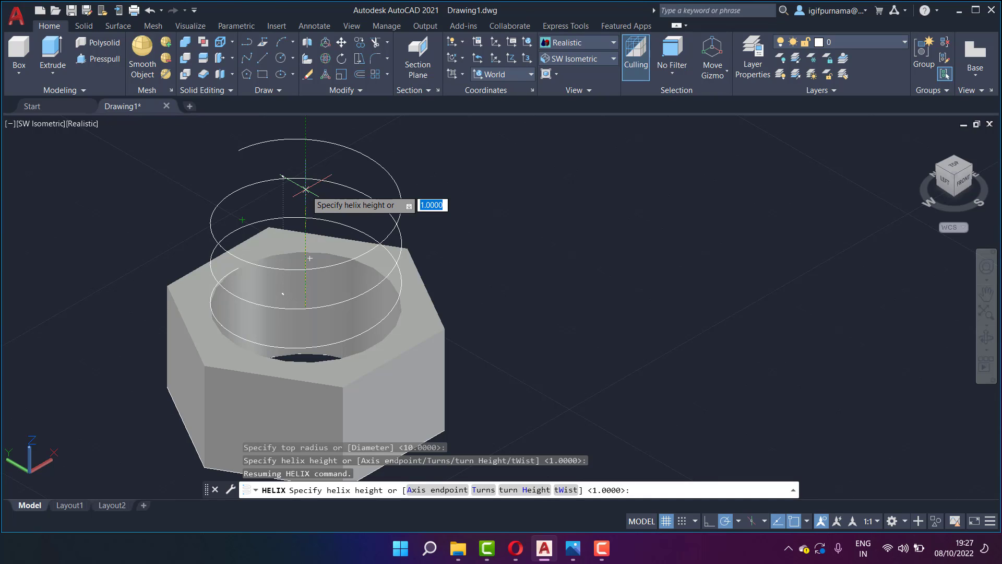
key(Return)
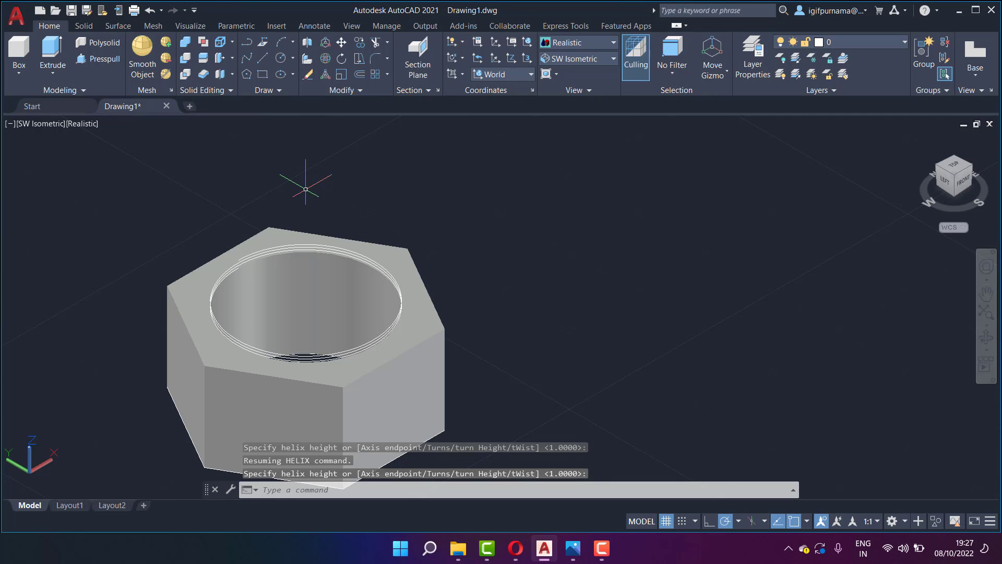
key(ctrl+z)
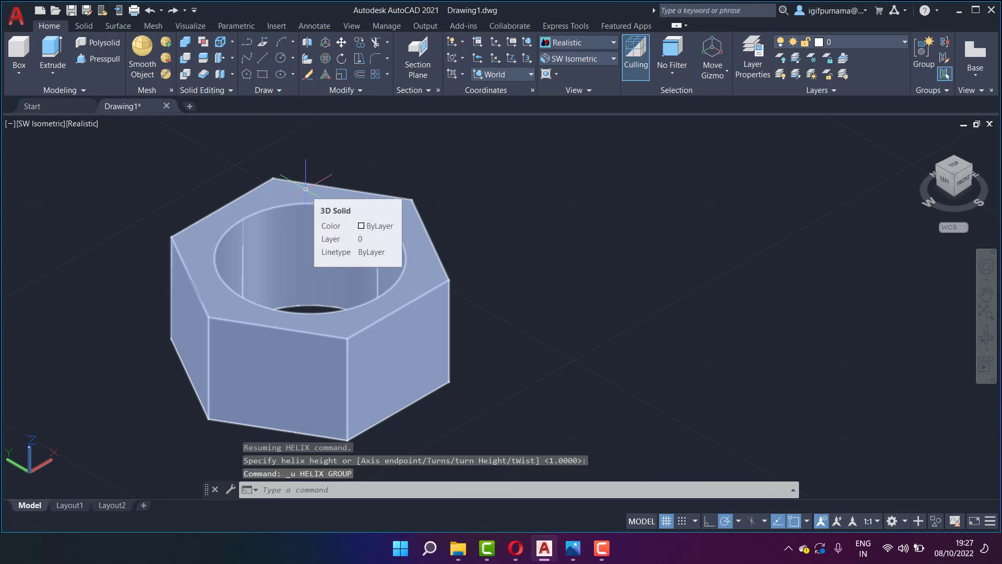
- Start a helix at the hole centre with base and top radii snapped to the hole edge
click(286, 92)
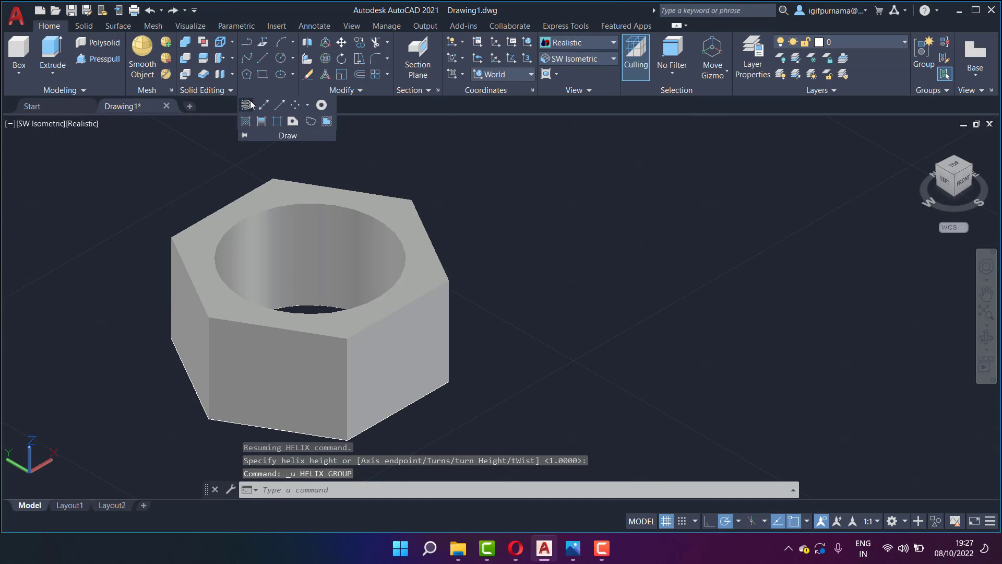
click(251, 105)
click(310, 257)
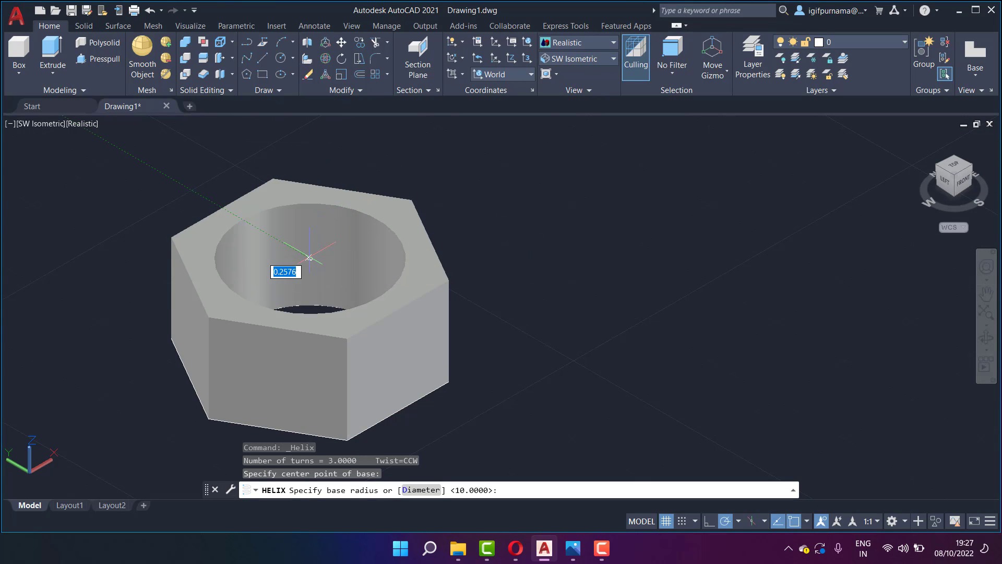
click(242, 219)
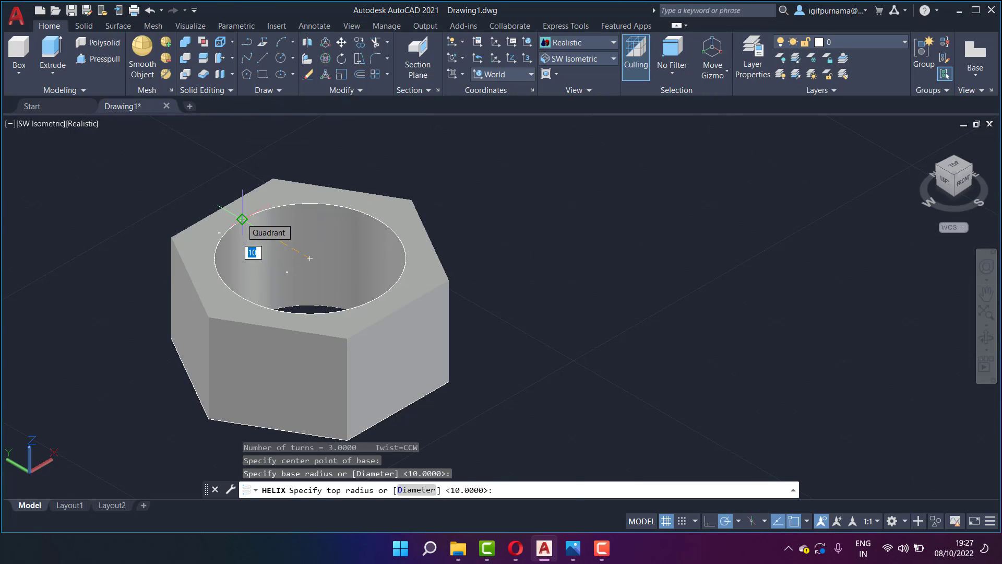
click(242, 219)
text(t)
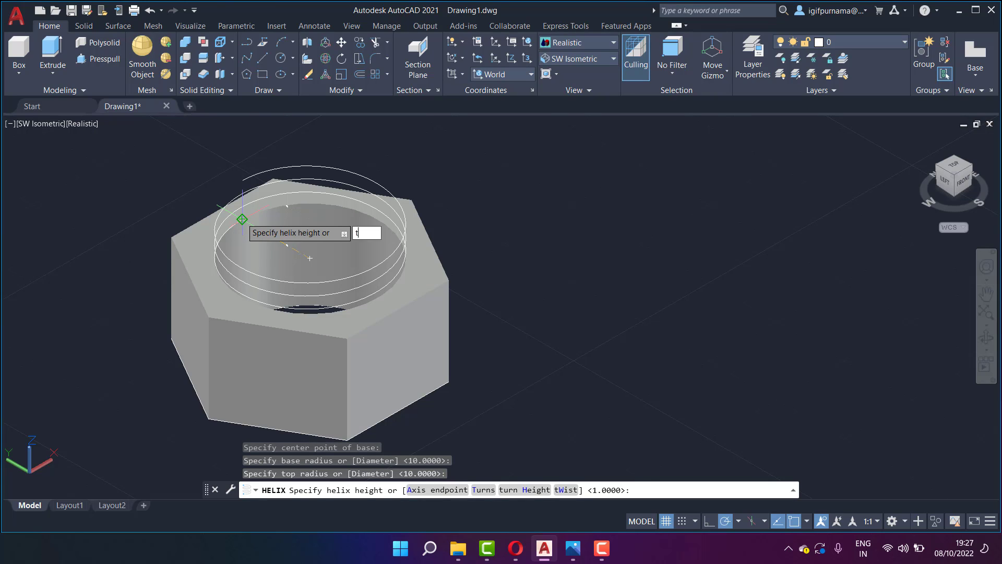
key(Return)
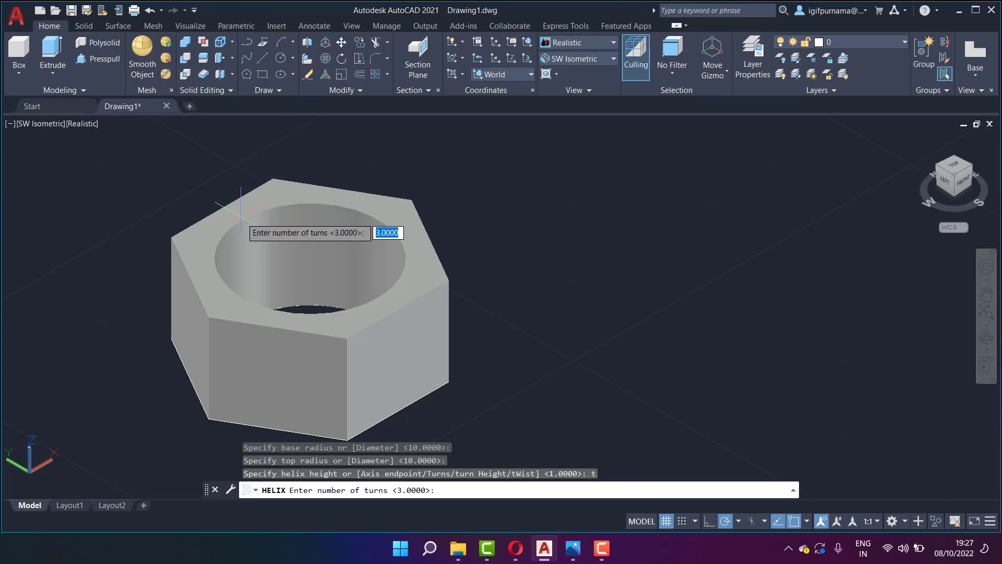
text(4)
key(Return)
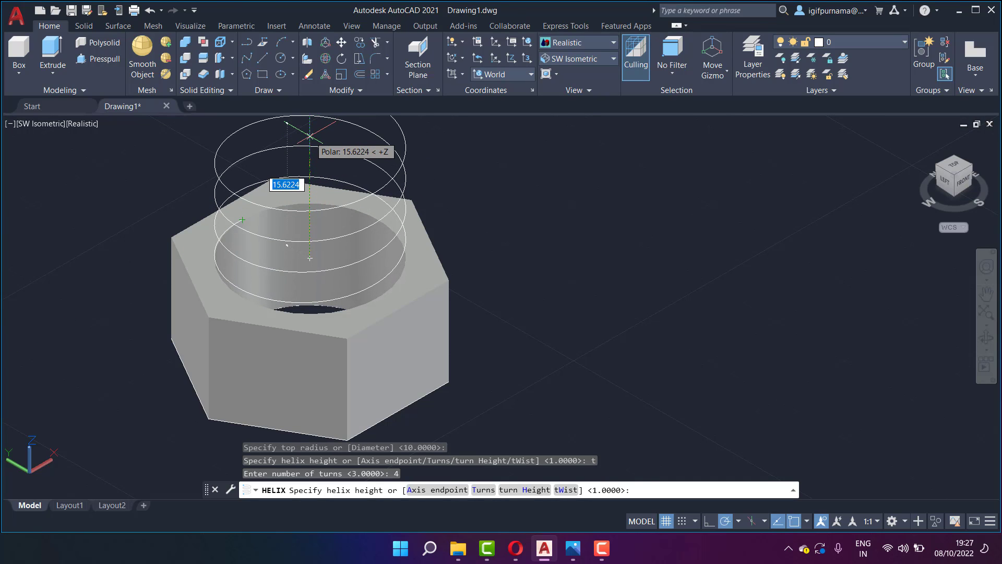
- Change the helix to 5 turns and set its height running down through the nut
middle_drag(310, 136, 313, 167)
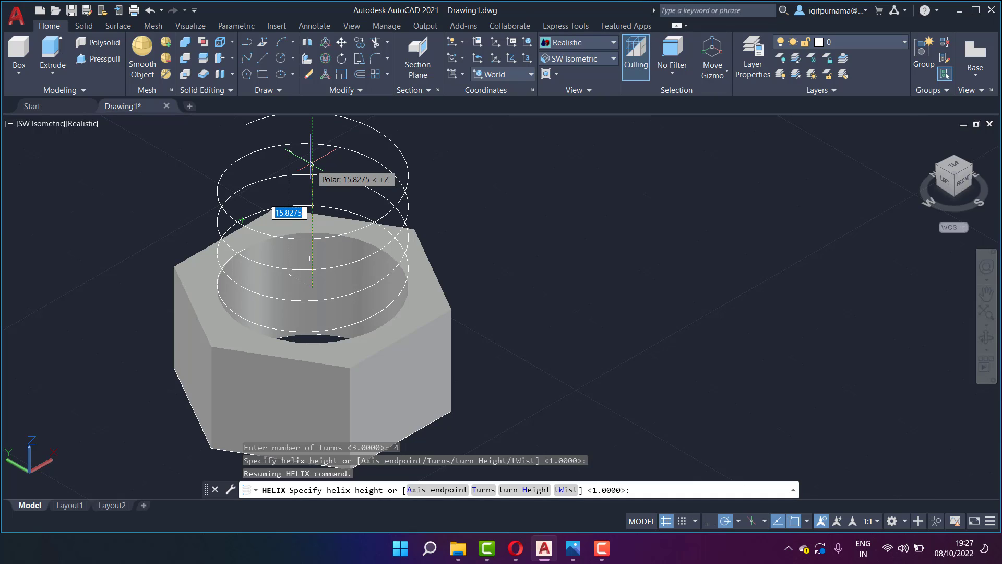
text(t)
key(Return)
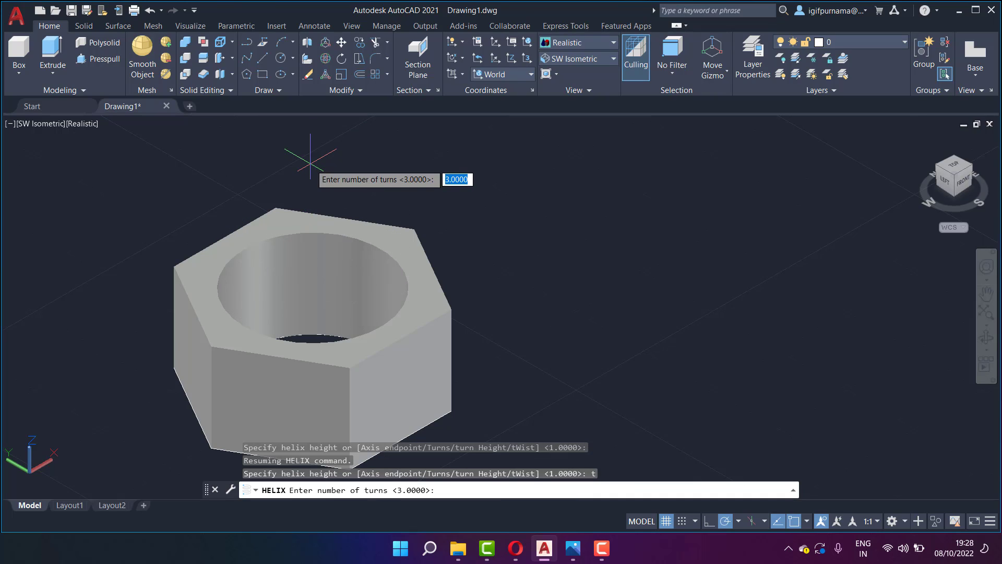
text(5)
key(Return)
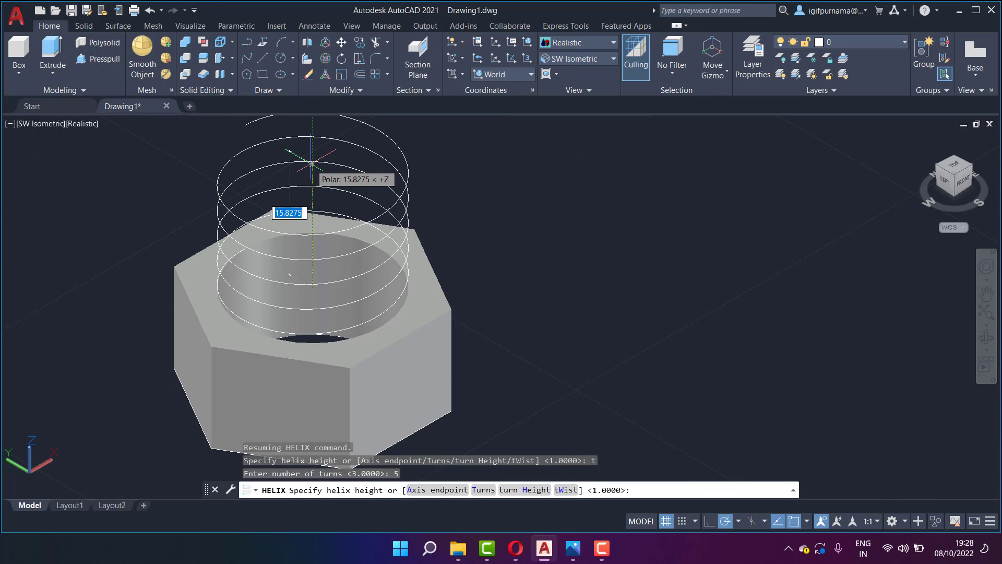
middle_drag(300, 167, 303, 99)
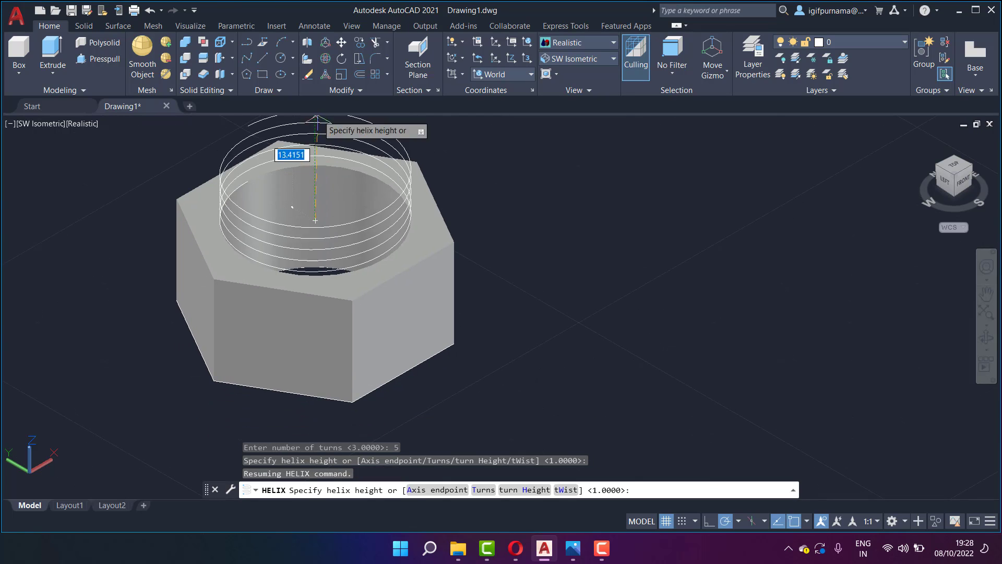
click(315, 320)
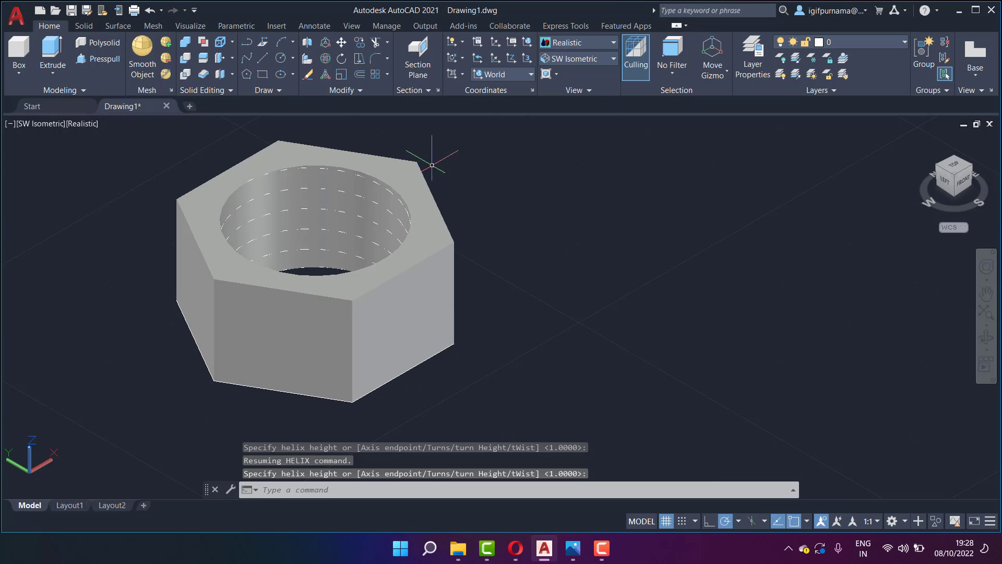
click(423, 210)
- Hide the nut solid with Isolate > Hide Objects and zoom in on the helix top
right_click(424, 211)
mouse_move(497, 271)
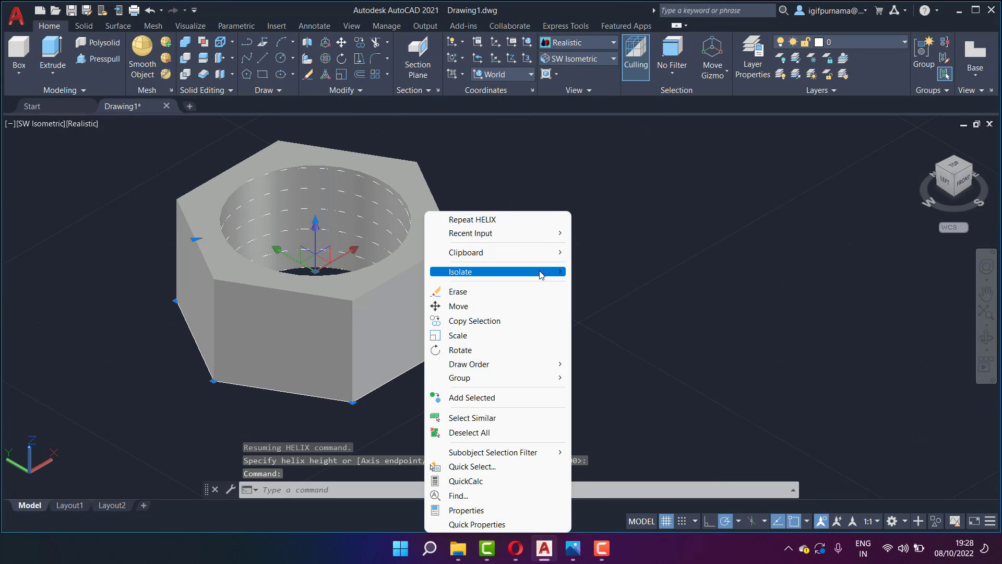
click(590, 287)
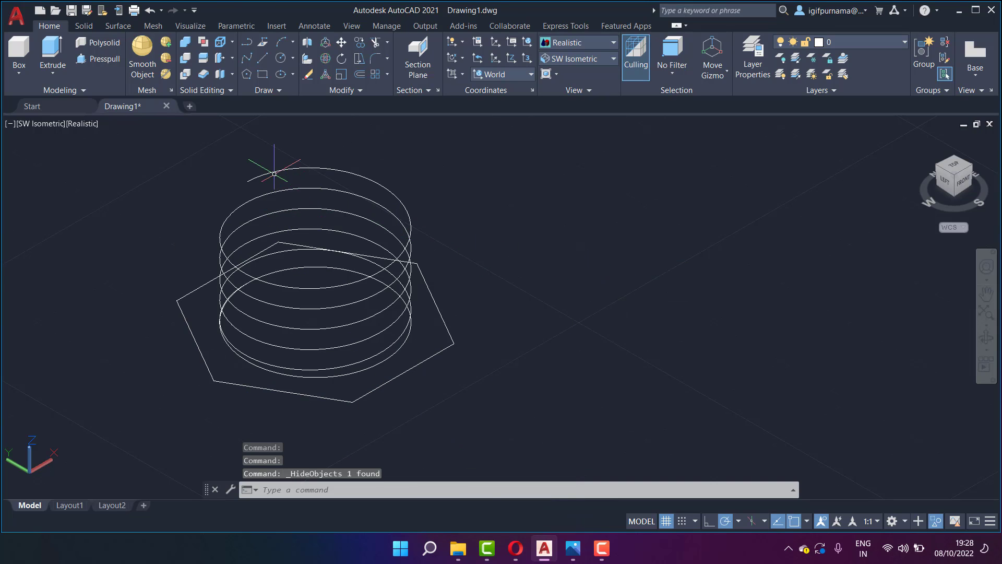
scroll(183, 150, up, 1)
scroll(213, 161, up, 2)
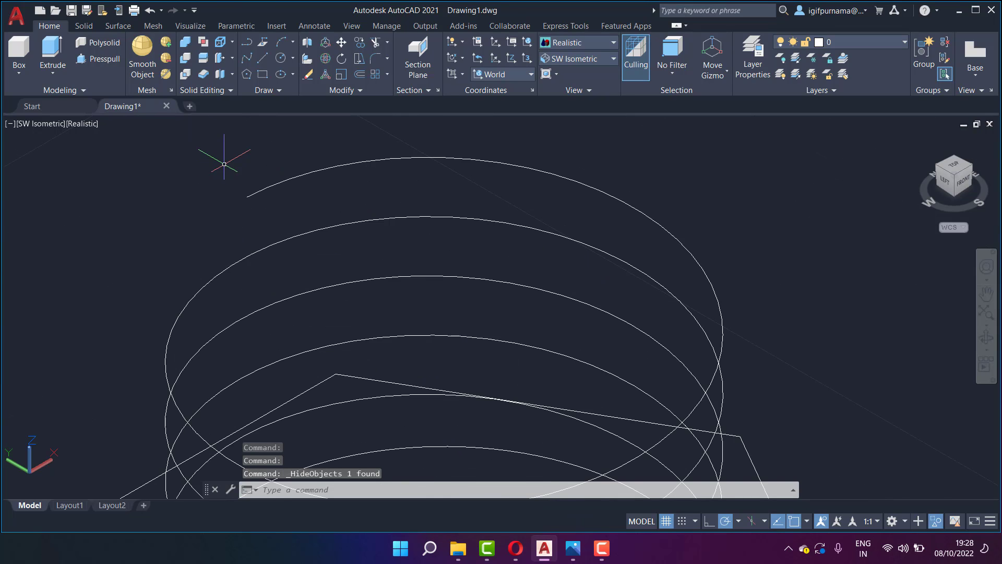
scroll(222, 157, up, 2)
scroll(258, 183, up, 2)
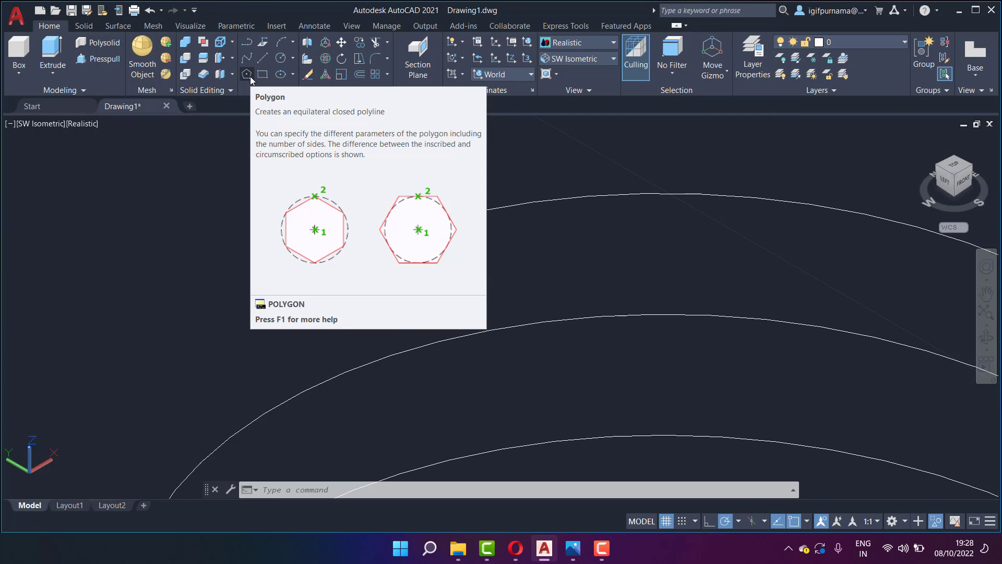
click(247, 74)
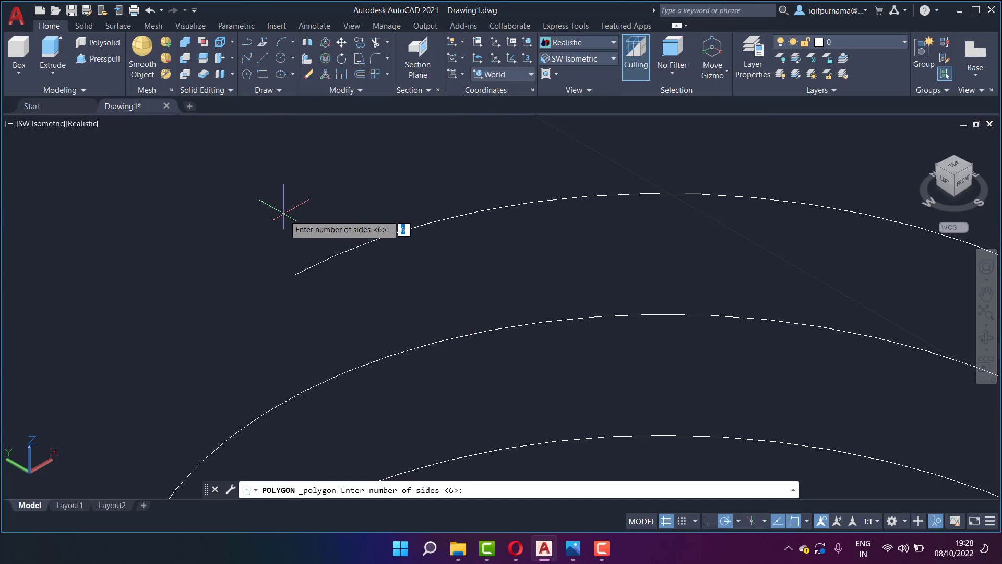
- Draw a 3-sided polygon at the helix's upper end, inscribed in a radius 1.2 circle
text(3)
key(Return)
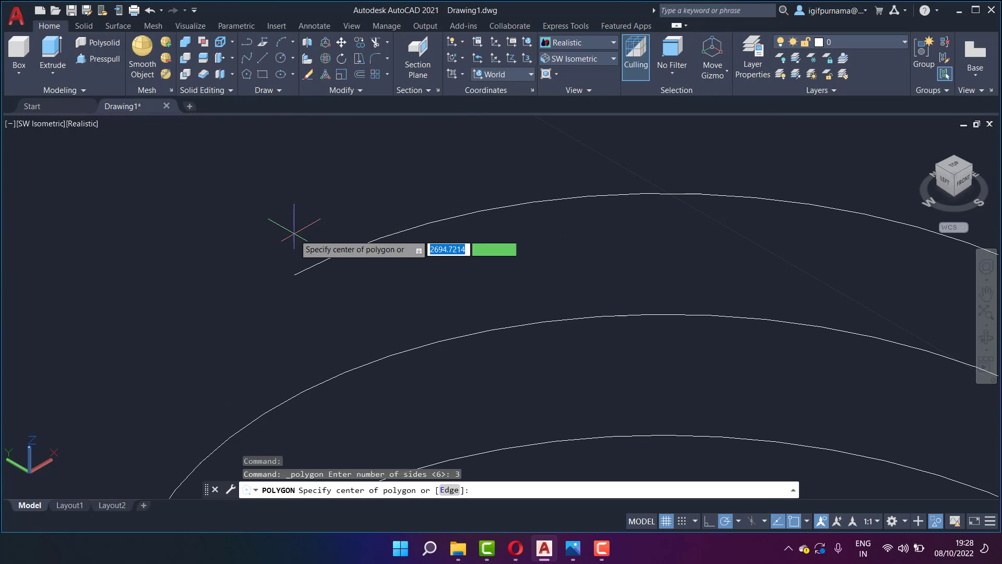
click(294, 275)
key(Down)
key(Return)
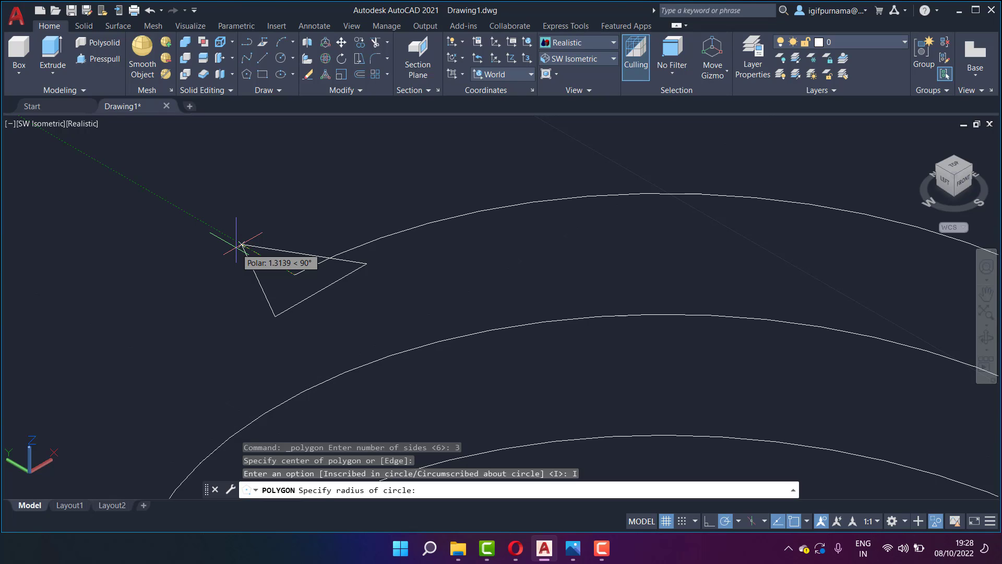
text(1.2)
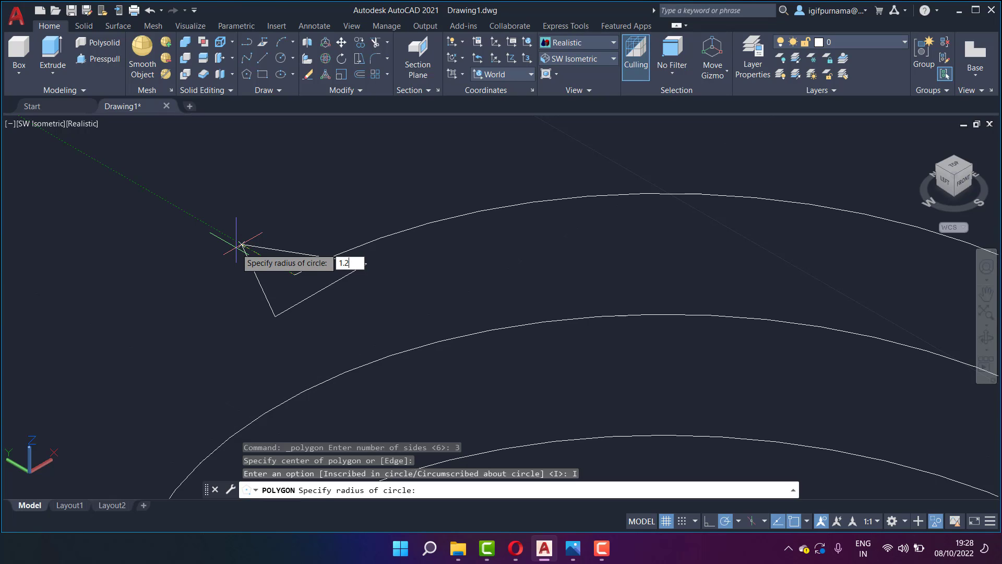
key(Return)
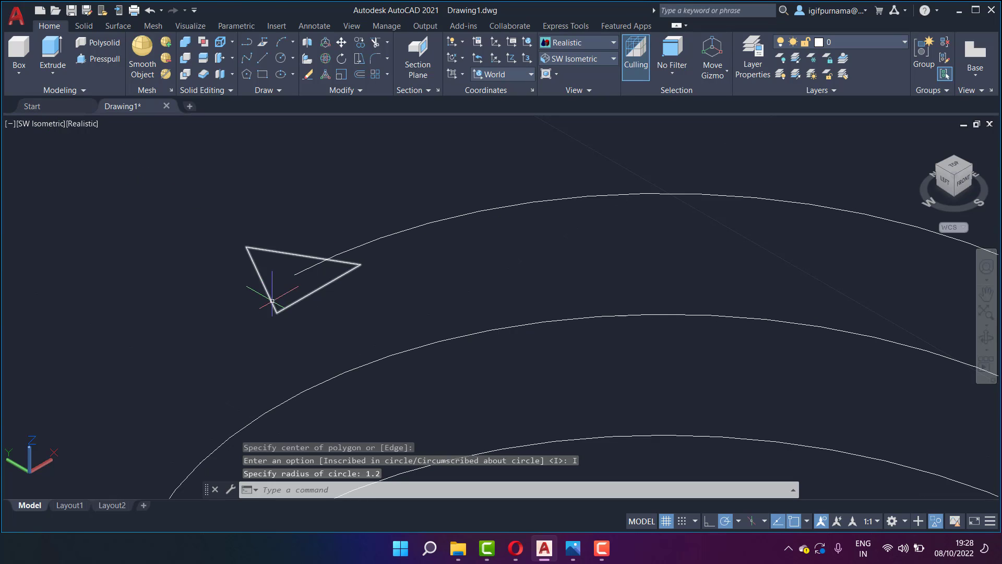
- Sweep the triangle profile along the helix path into a coiled thread solid
click(55, 71)
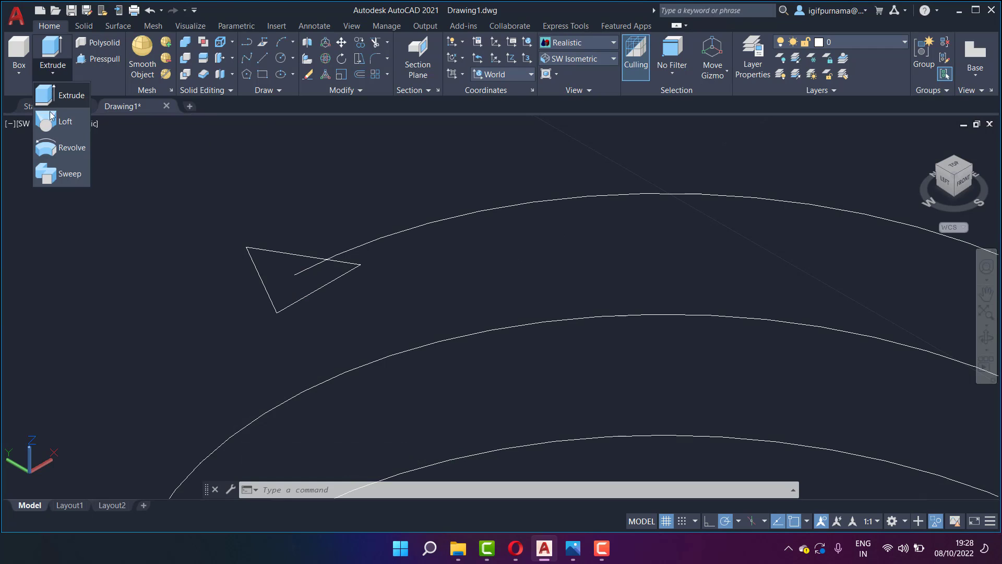
click(70, 174)
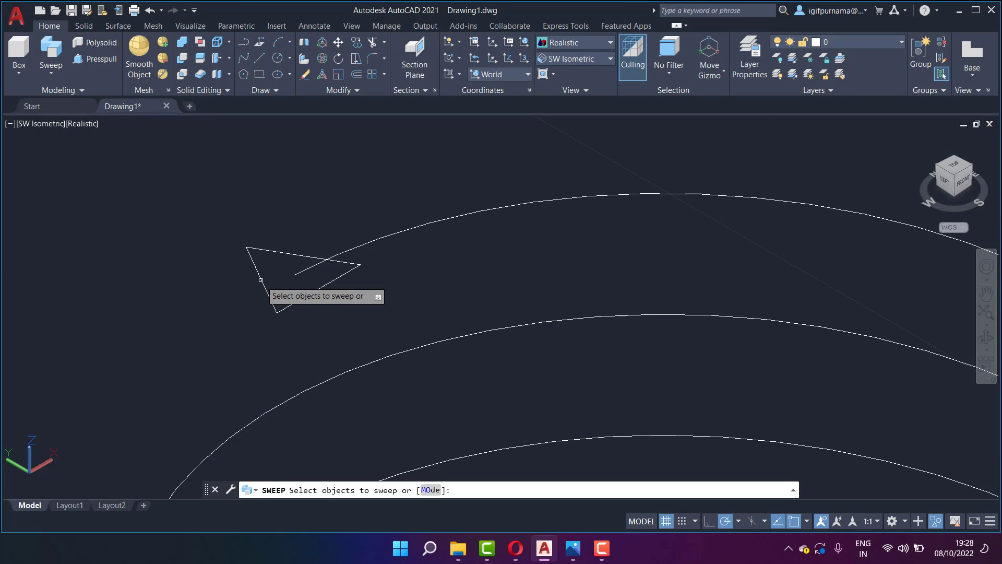
click(261, 280)
right_click(272, 219)
click(279, 225)
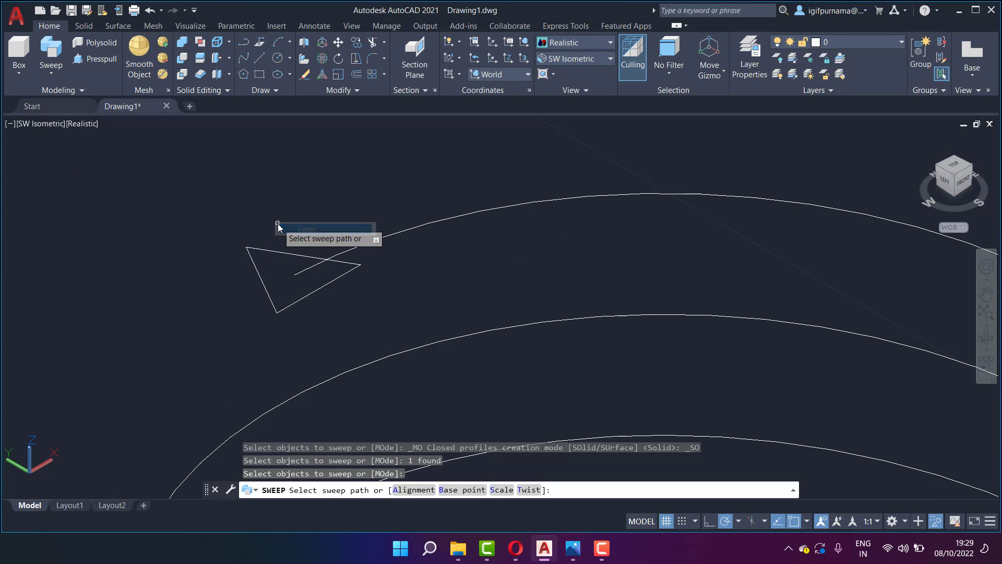
click(354, 248)
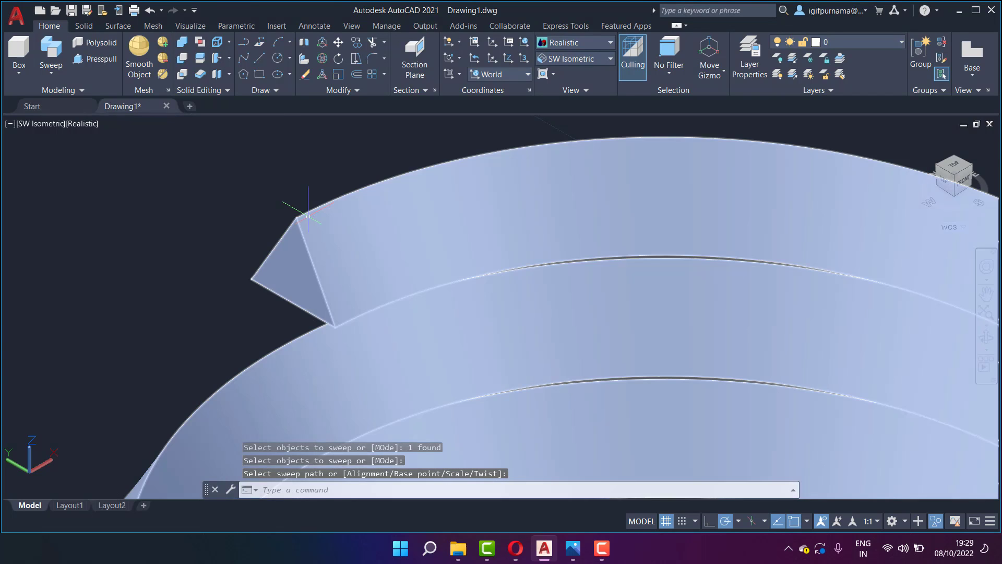
scroll(262, 273, down, 2)
scroll(263, 273, down, 2)
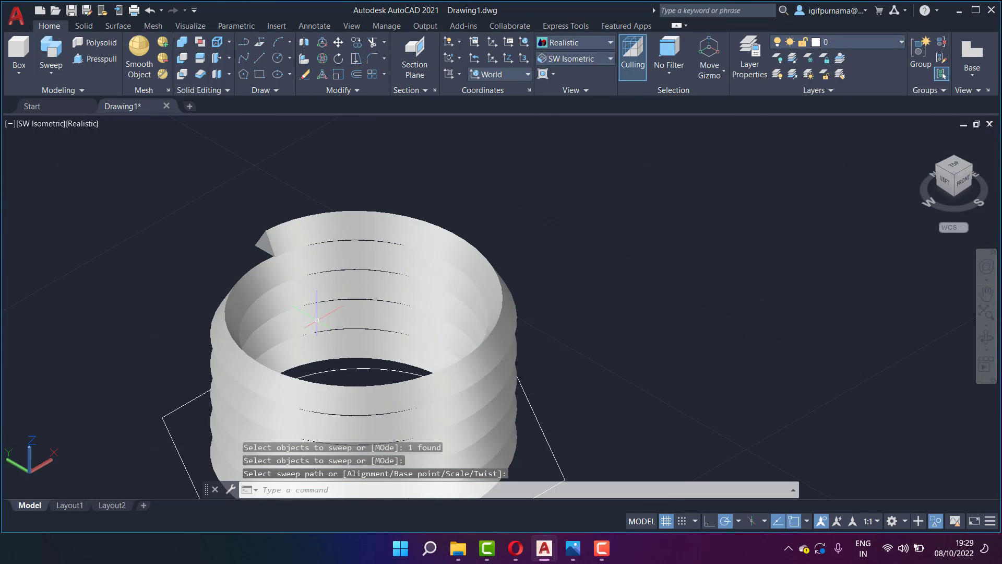
click(302, 287)
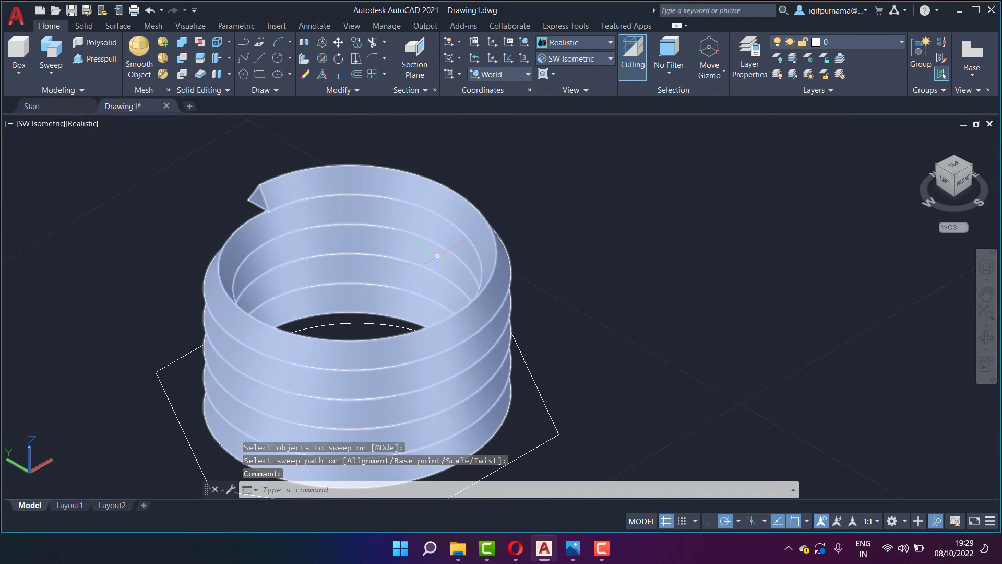
right_click(592, 179)
mouse_move(676, 239)
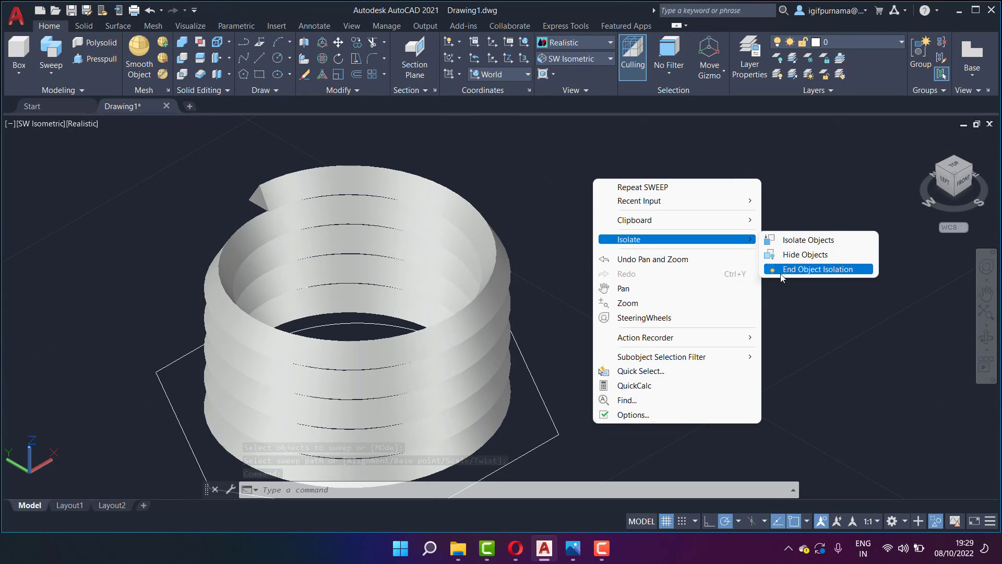
- End object isolation and subtract the thread coil from the hex nut
click(803, 269)
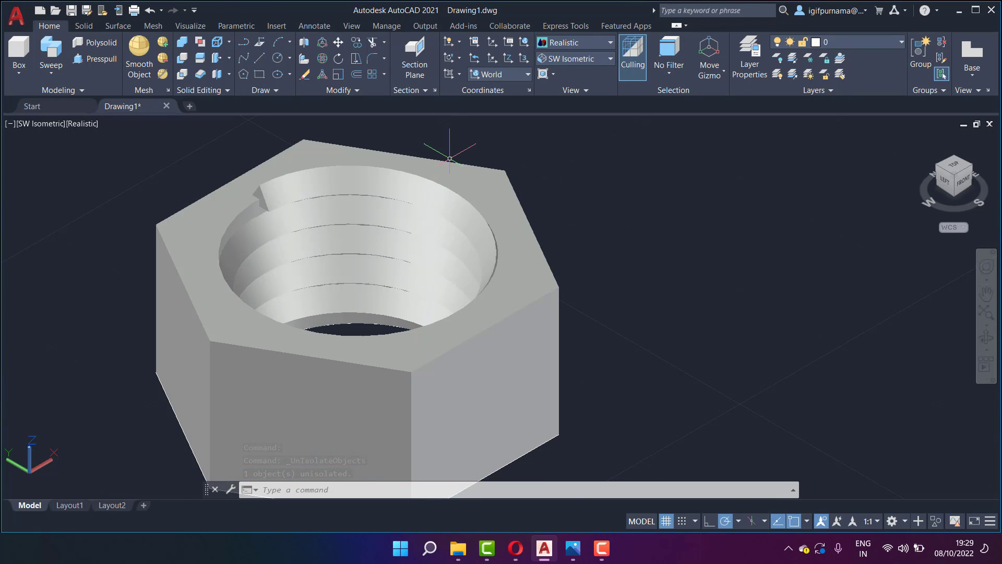
click(183, 59)
click(511, 198)
key(Return)
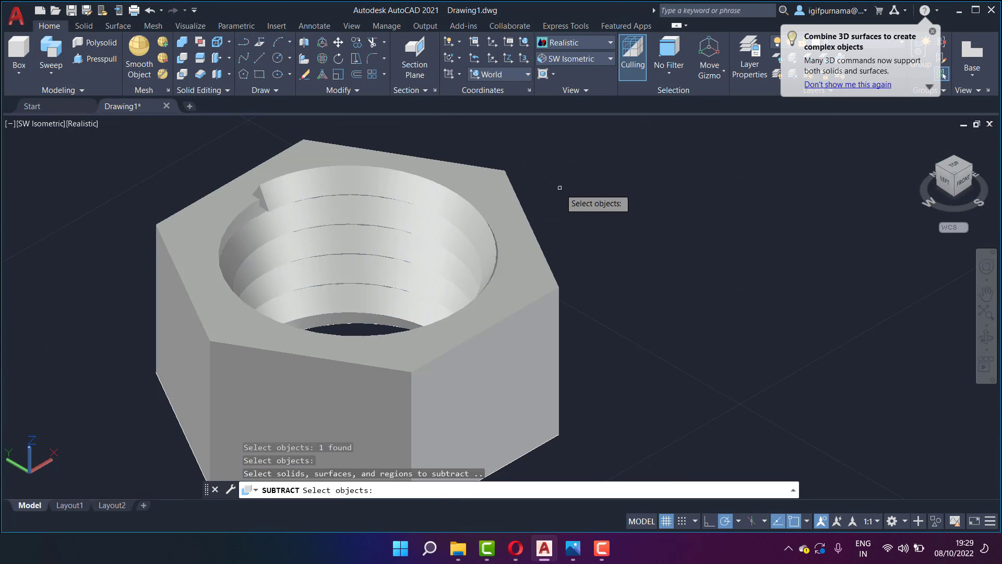
click(427, 193)
key(Return)
- Orbit the nut to inspect the cut, then undo the orbit and the subtraction
scroll(371, 183, up, 3)
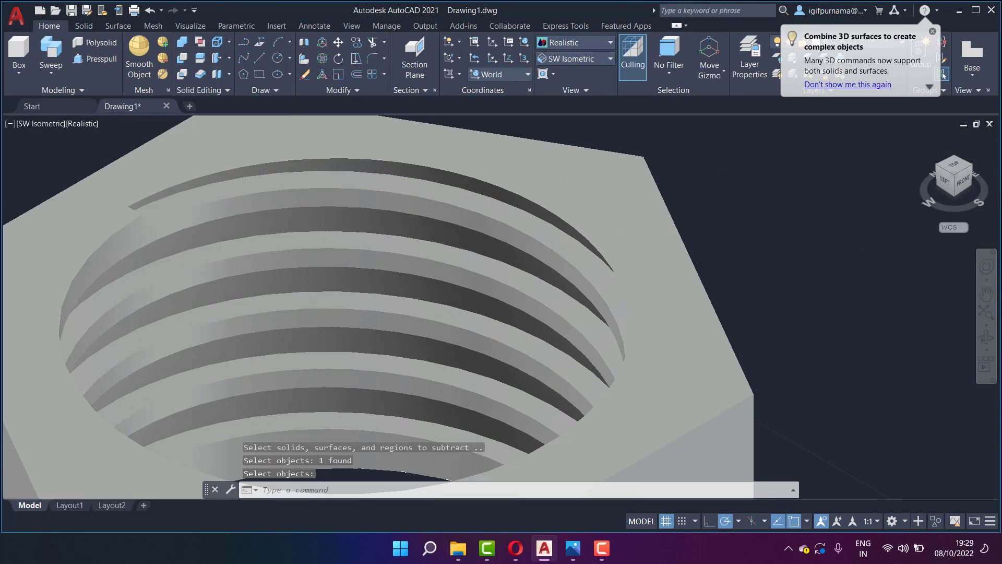
scroll(371, 183, down, 4)
click(986, 338)
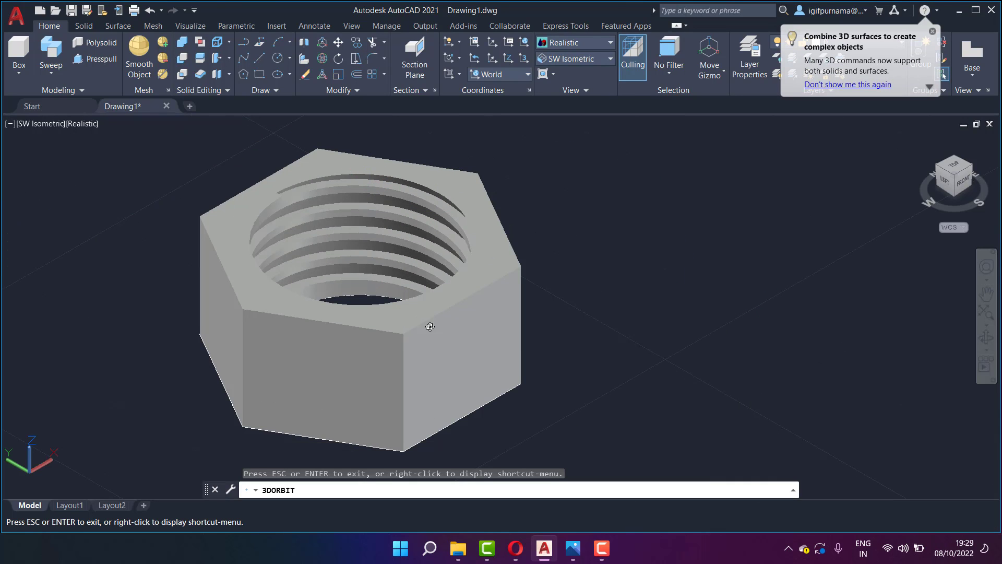
mouse_move(429, 327)
mouse_down()
mouse_move(389, 166)
mouse_move(395, 266)
mouse_move(458, 342)
mouse_move(577, 292)
mouse_move(362, 304)
mouse_move(357, 332)
mouse_move(376, 324)
mouse_up()
right_click(562, 210)
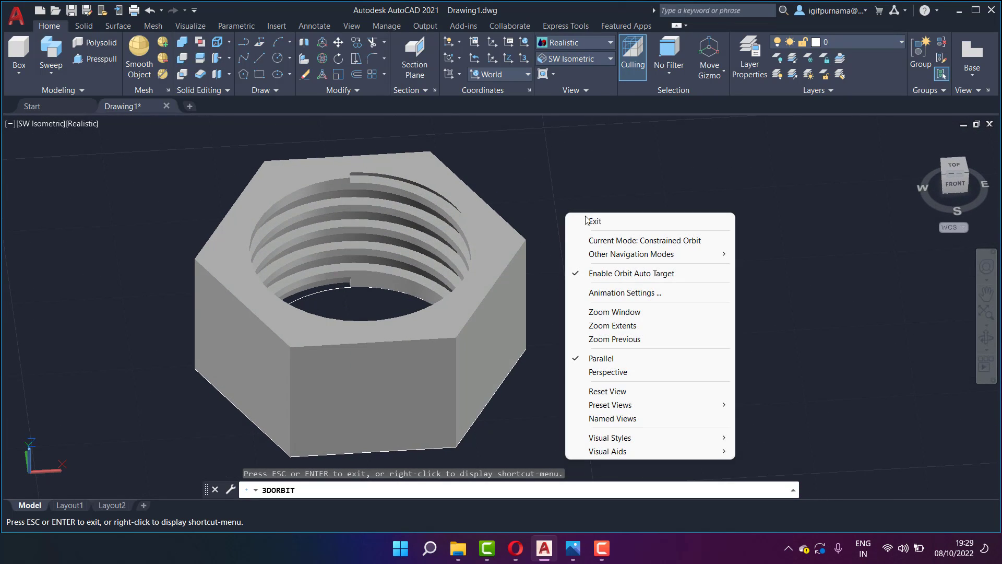
click(585, 219)
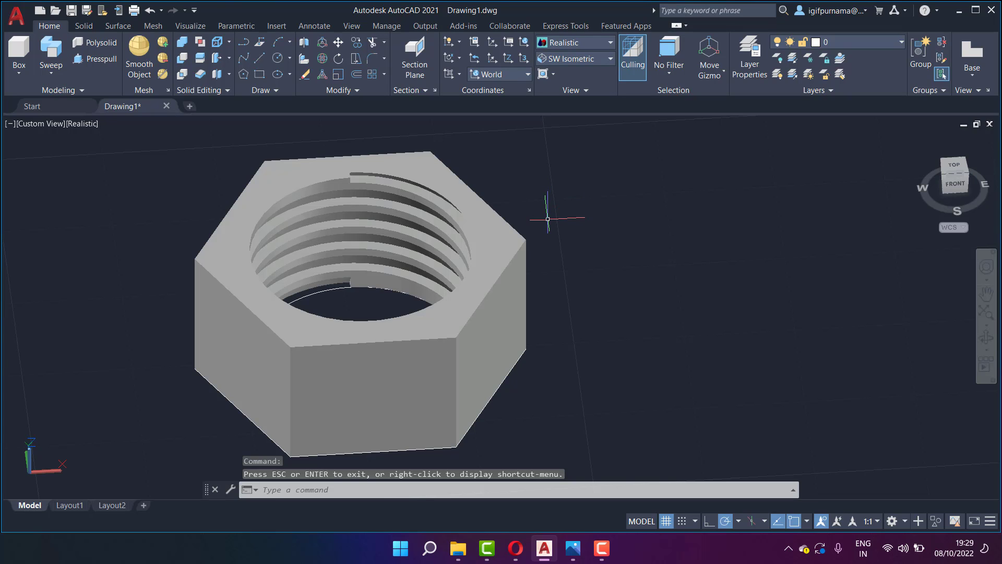
key(ctrl+z)
key(ctrl+z)
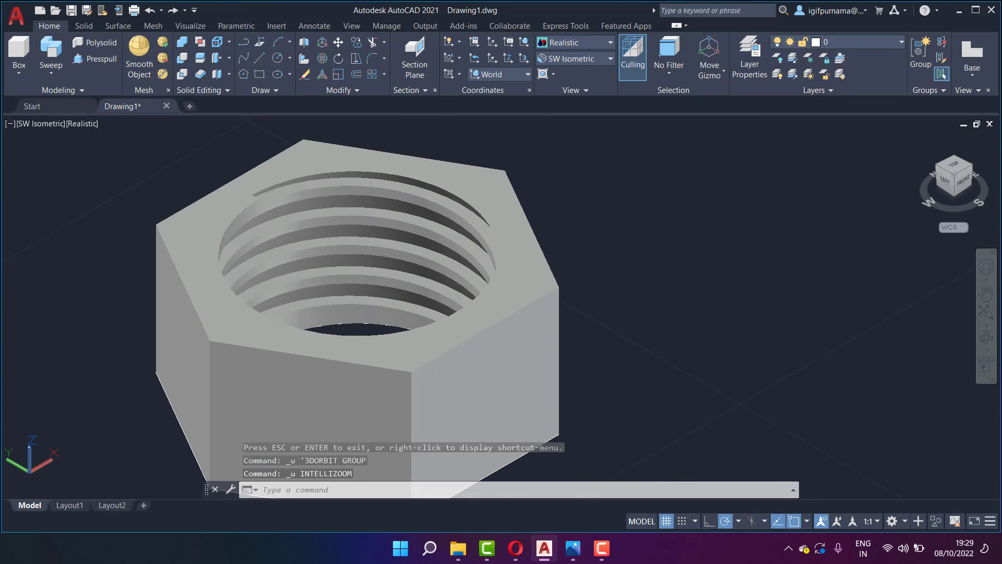
key(ctrl+z)
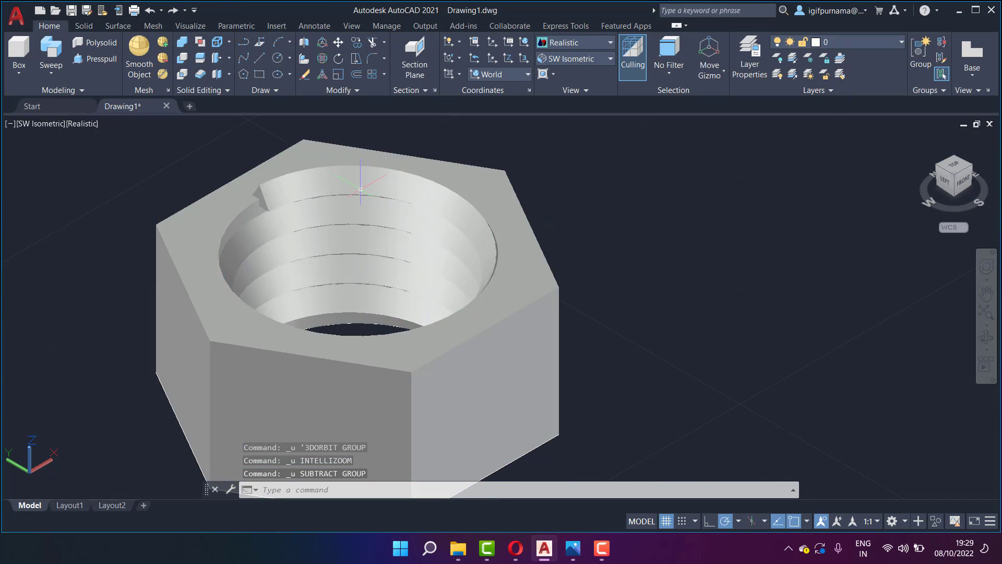
- Hide the thread coil via Isolate > Hide Objects, leaving only the hex nut shown
click(389, 178)
right_click(358, 186)
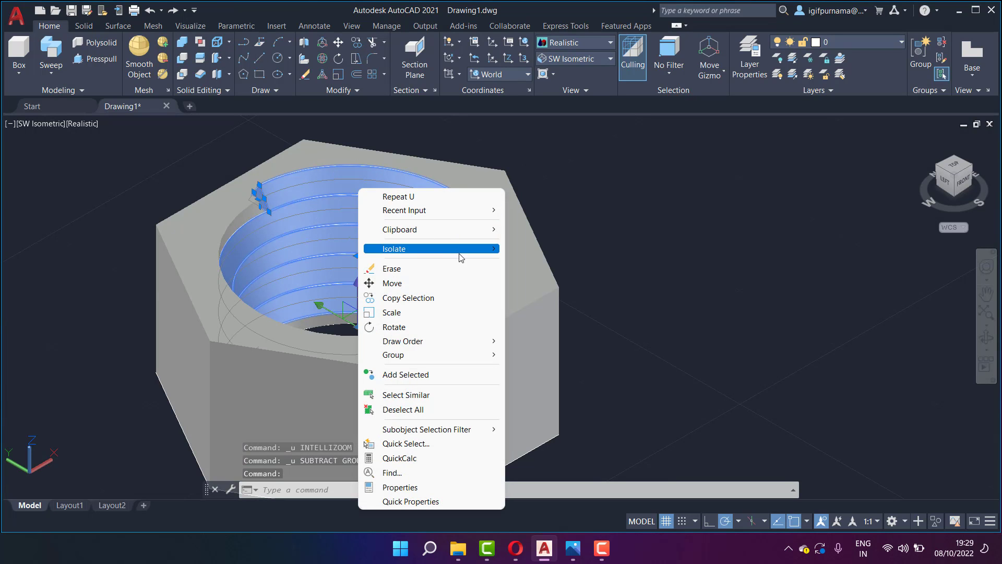
mouse_move(430, 249)
click(544, 279)
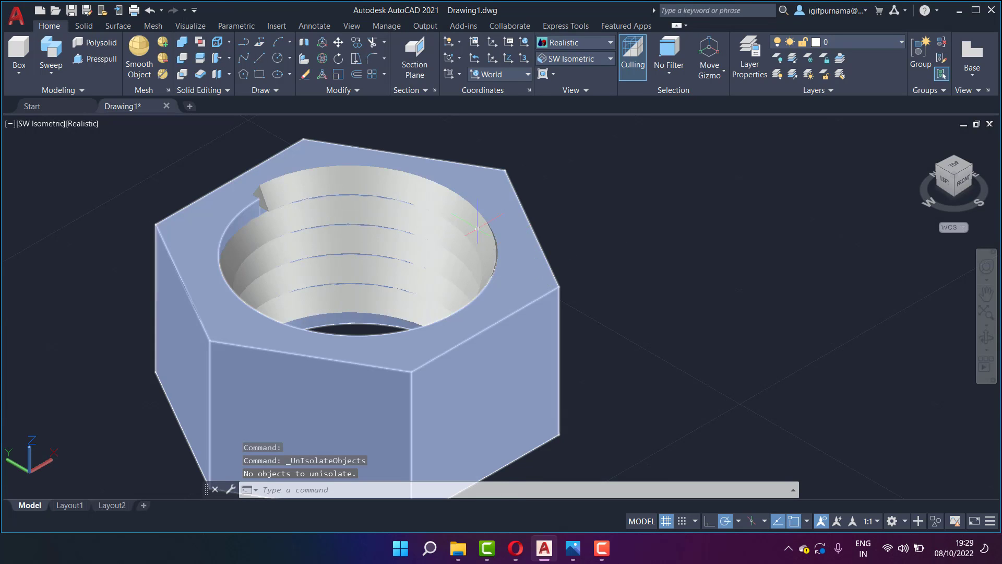
click(424, 192)
right_click(424, 192)
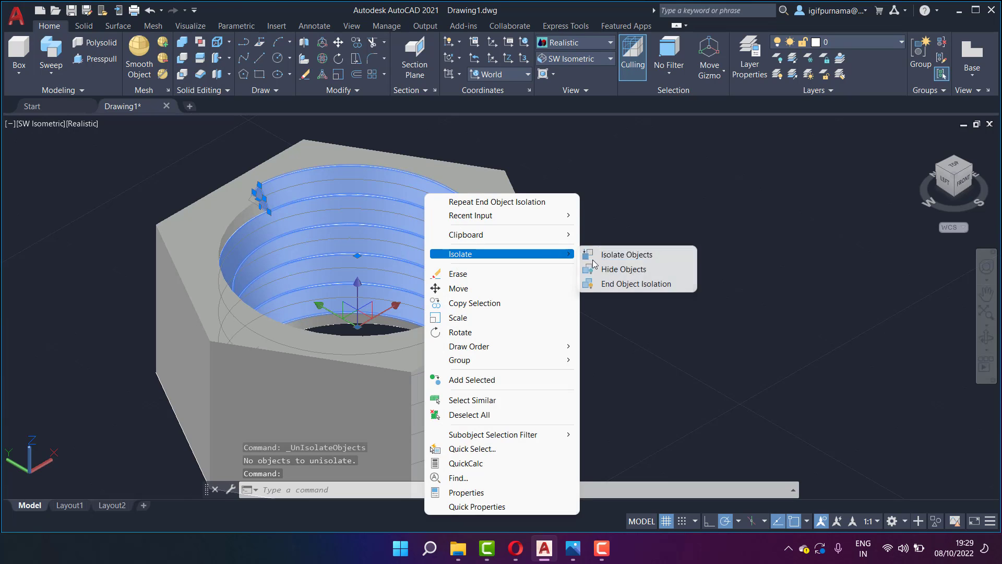
click(608, 268)
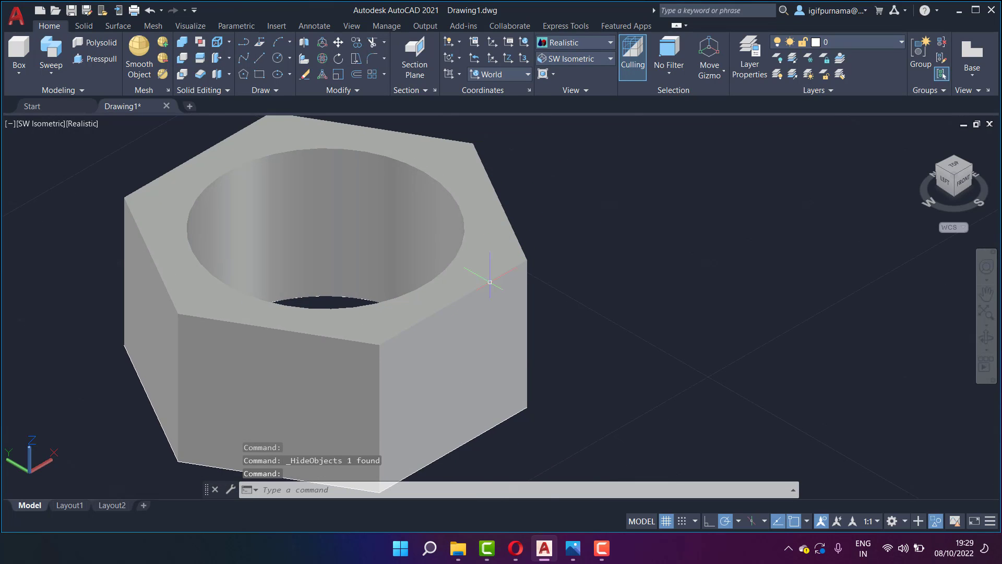
scroll(470, 264, down, 5)
scroll(318, 413, up, 5)
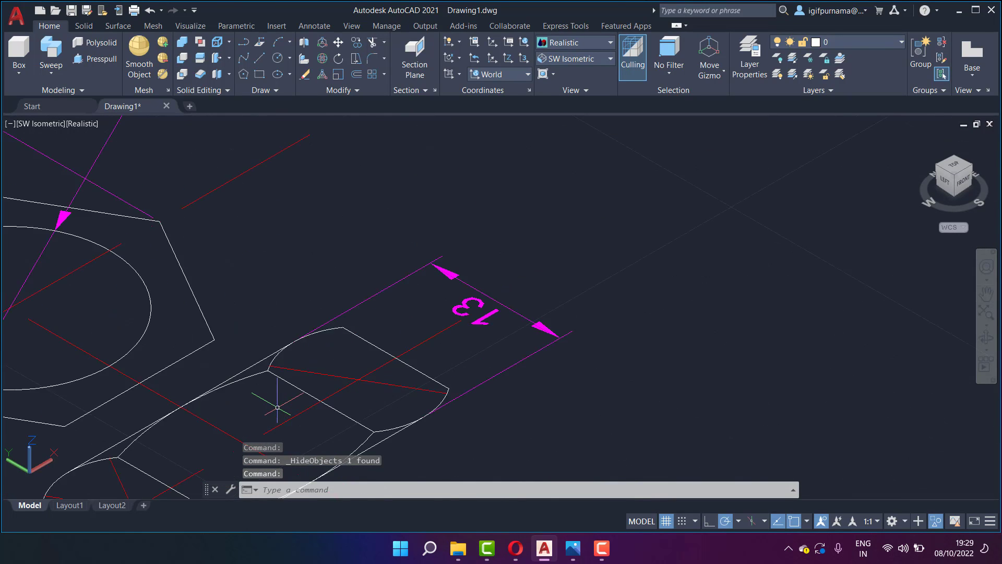
scroll(344, 301, down, 2)
scroll(328, 300, down, 1)
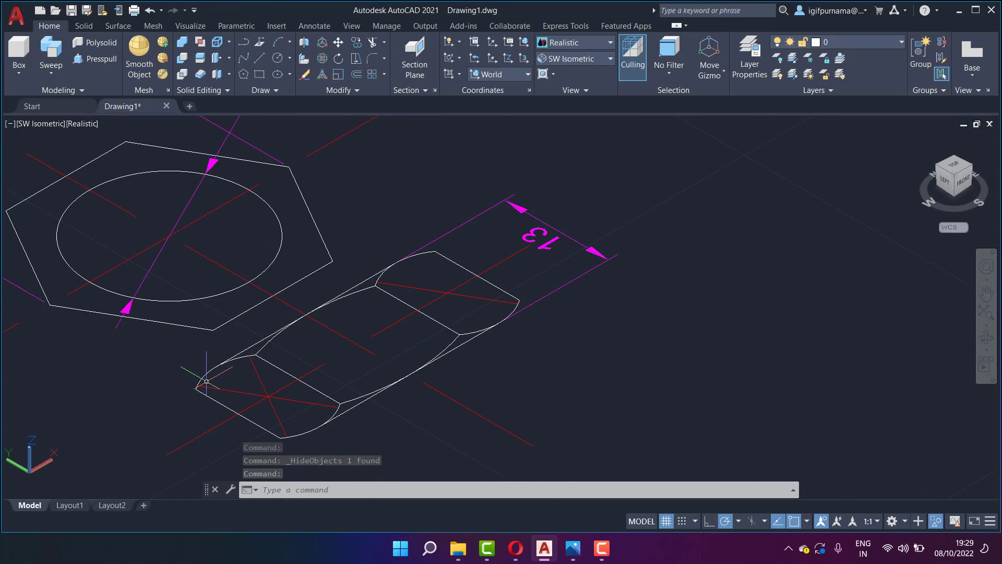
scroll(308, 298, down, 1)
scroll(284, 297, down, 1)
scroll(284, 297, up, 2)
scroll(391, 167, up, 2)
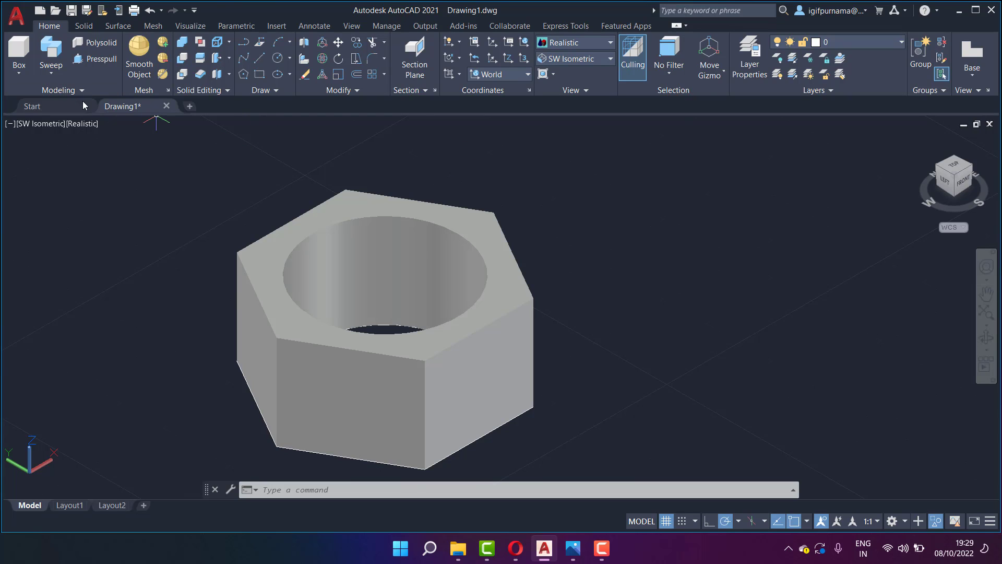
- Draw a cone centred on the nut's hole and drag its base grip outward to enlarge it
click(18, 75)
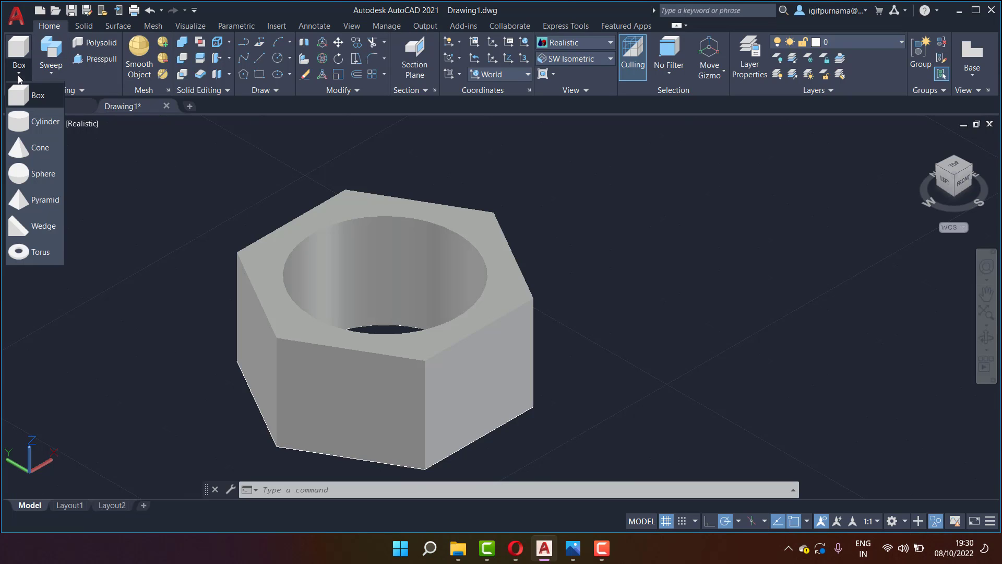
click(31, 148)
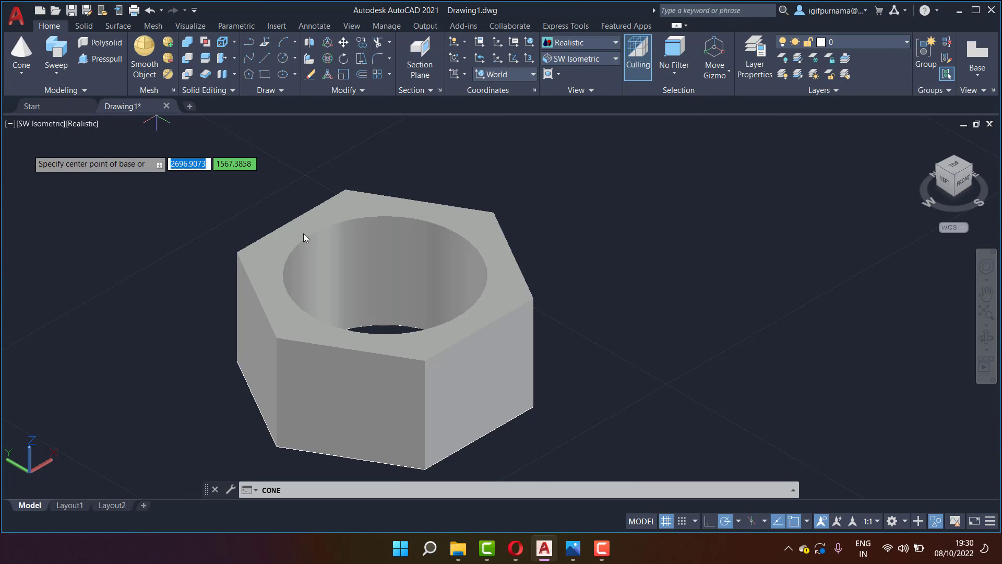
click(385, 274)
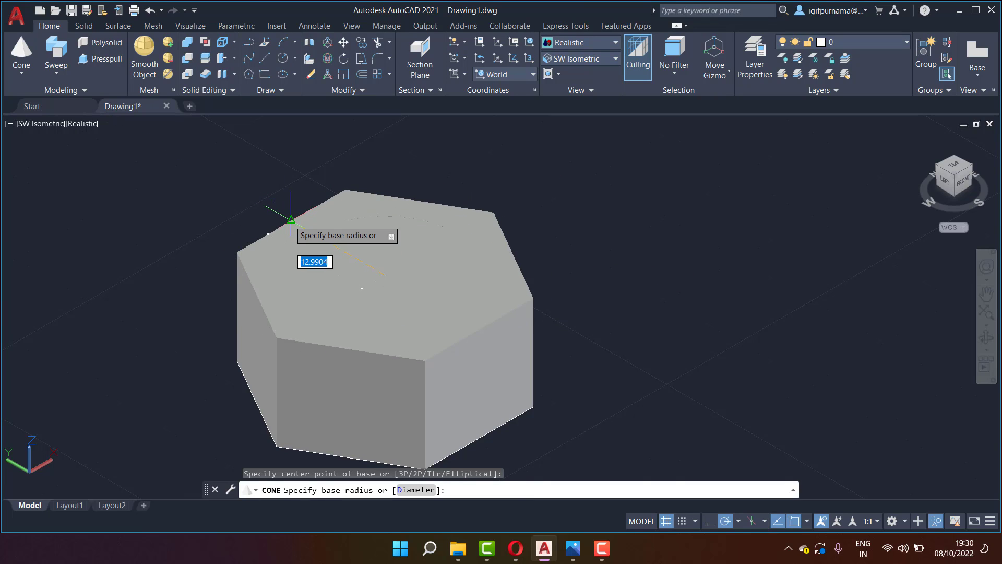
click(292, 219)
scroll(292, 167, down, 6)
click(339, 303)
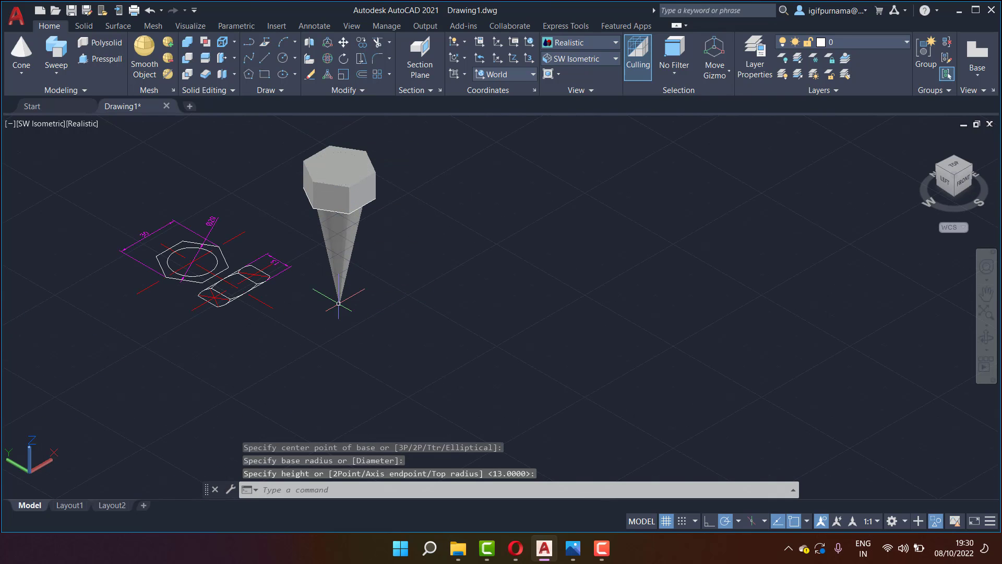
click(340, 276)
click(339, 304)
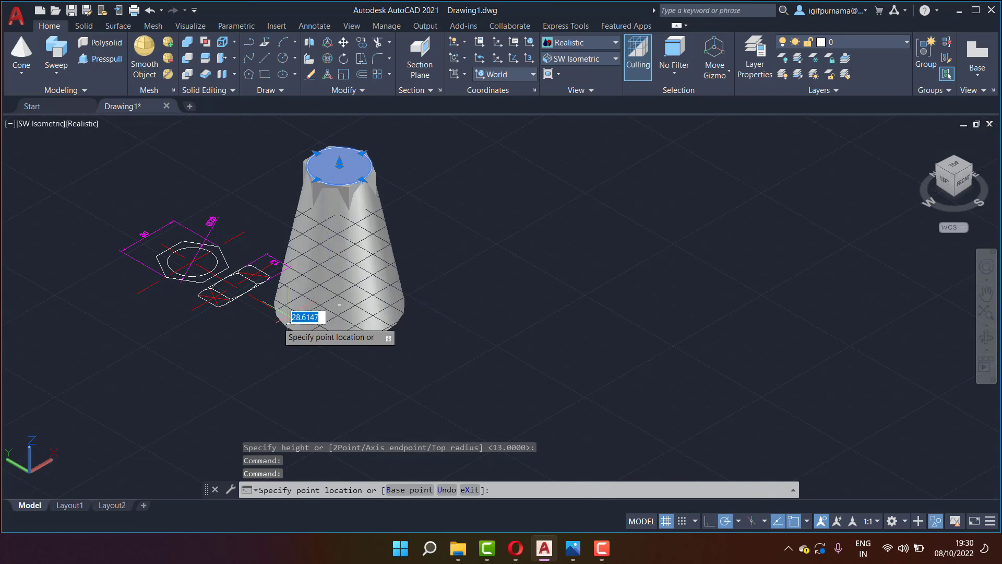
scroll(242, 149, up, 3)
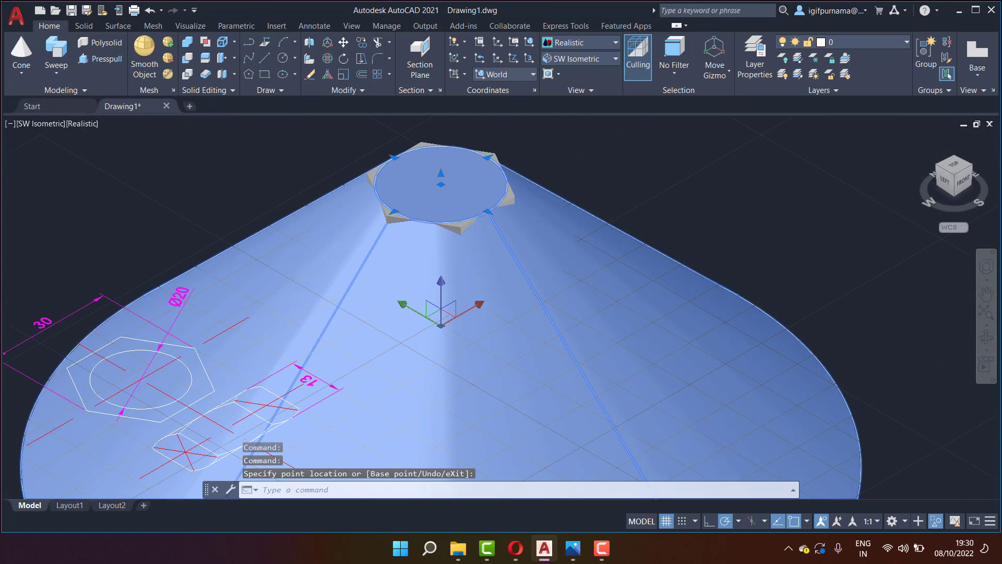
click(189, 45)
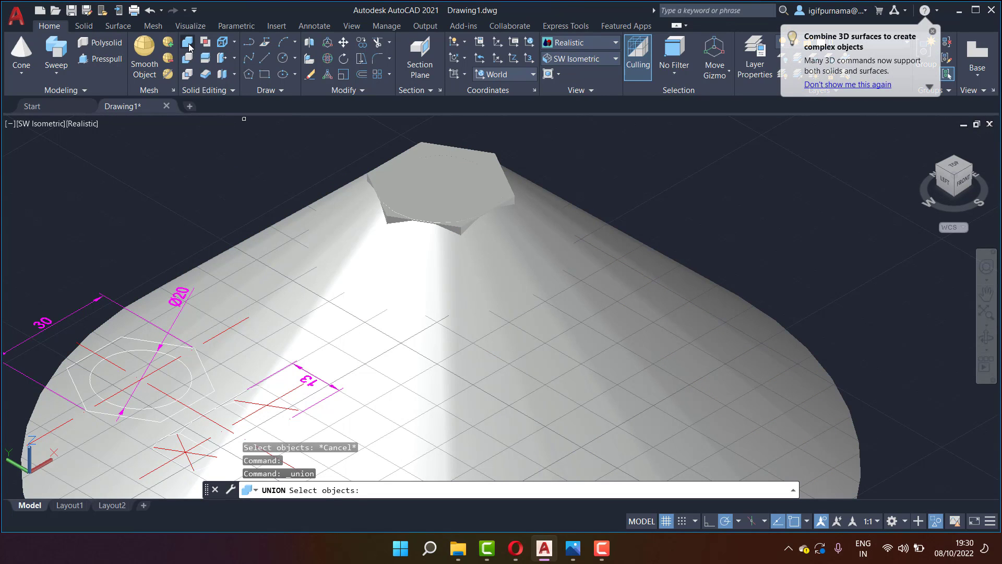
- Try uniting the cone and hex nut, first by window selection, then by picking them
click(645, 222)
click(368, 163)
key(Return)
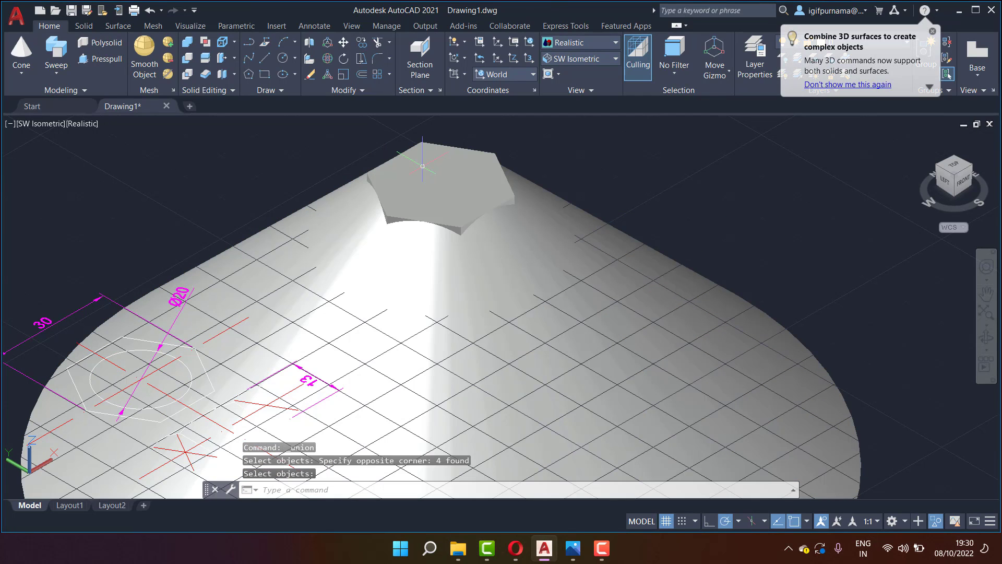
click(191, 51)
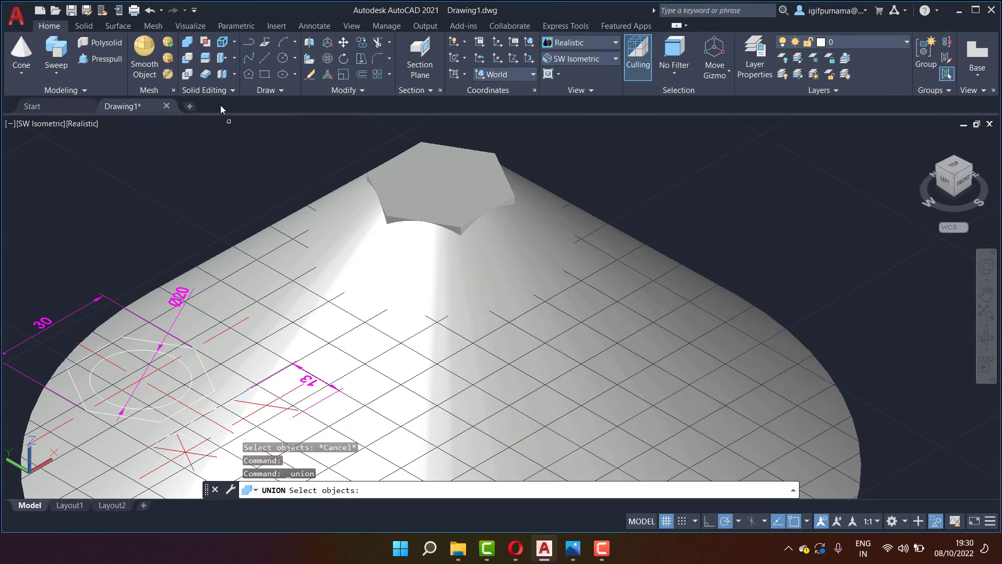
click(682, 225)
click(423, 169)
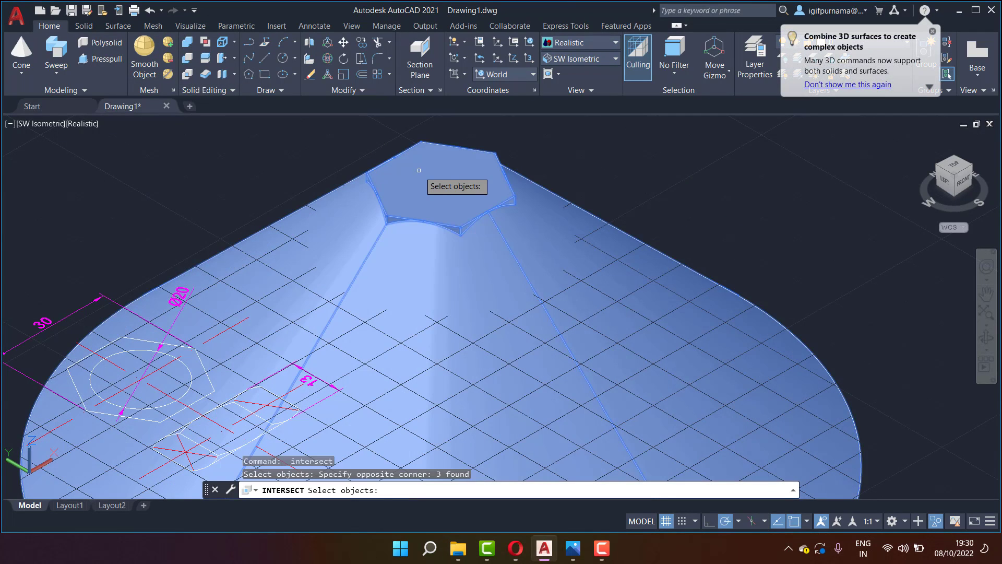
key(Return)
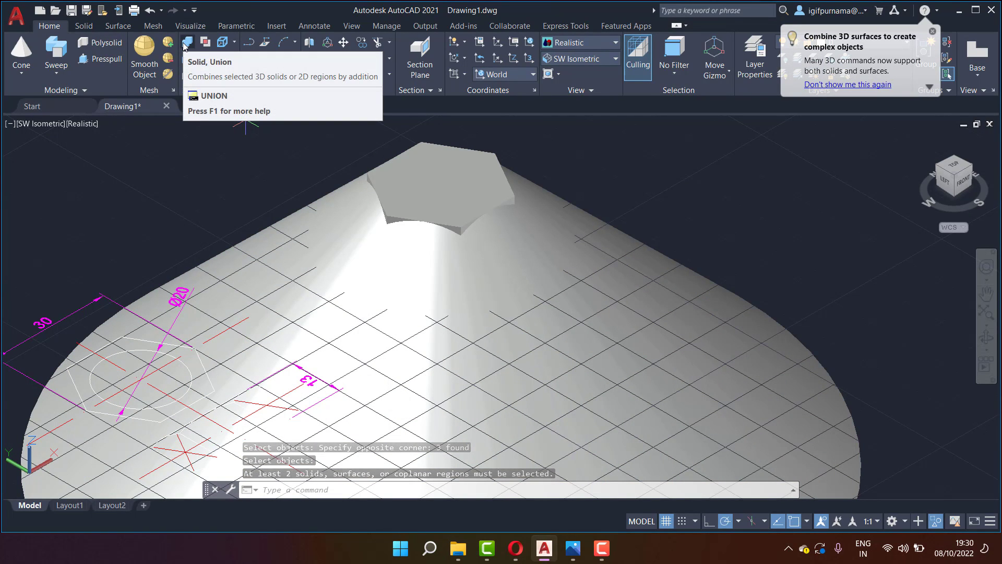
- Retry the union on both solids, then select and deselect the large cone
click(185, 46)
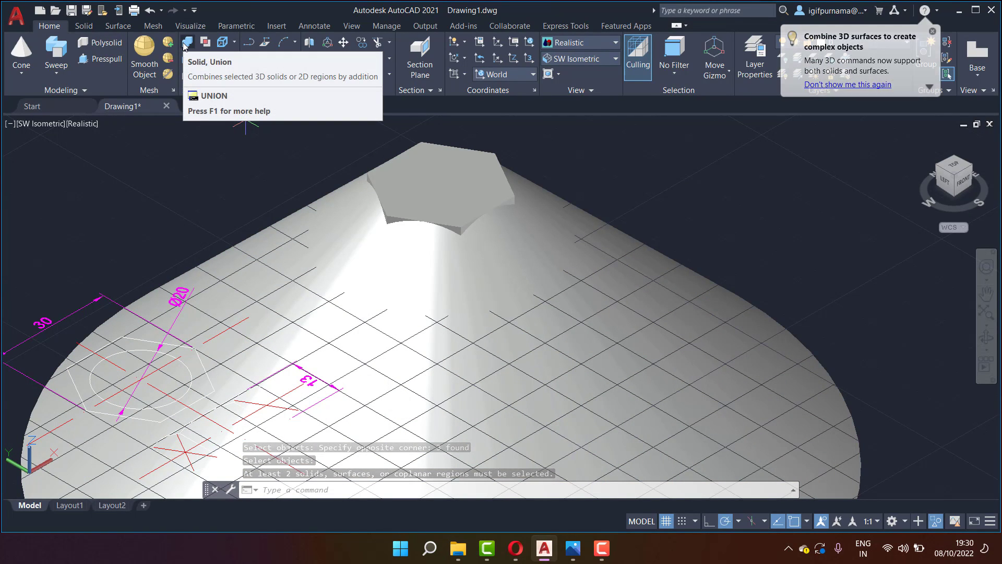
click(721, 247)
click(389, 180)
scroll(417, 193, down, 2)
key(Return)
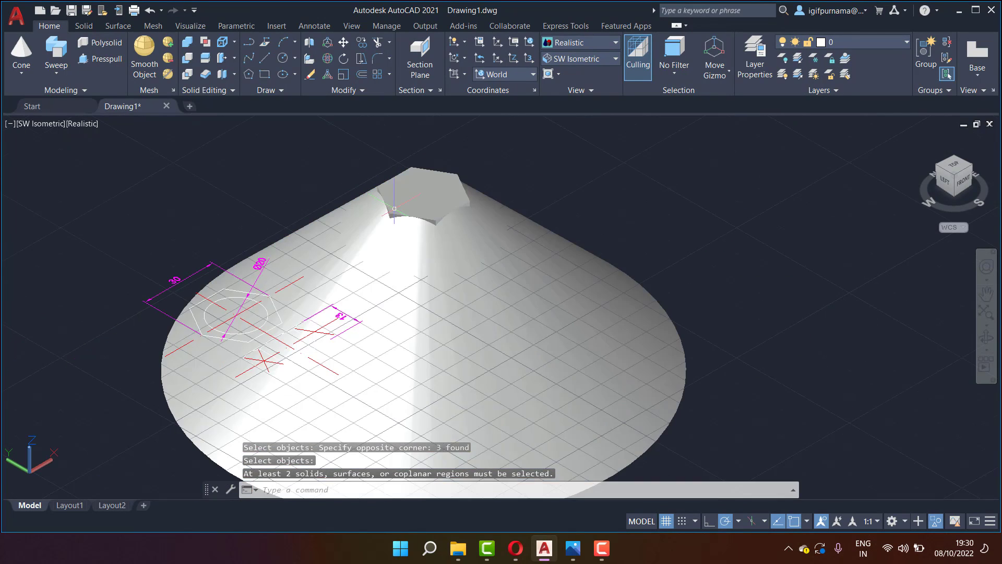
click(422, 252)
scroll(496, 186, up, 3)
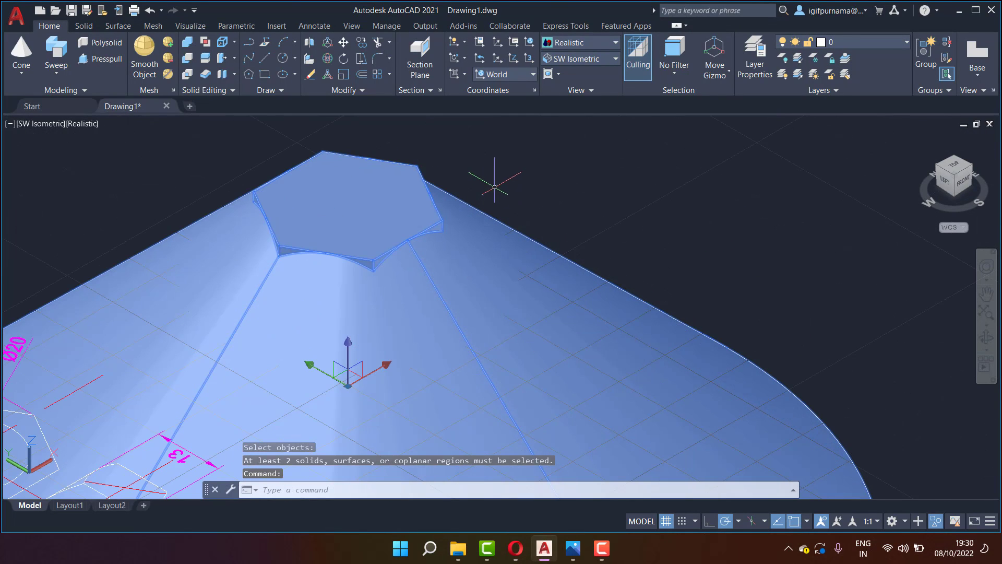
key(Escape)
- Intersect the cone selection, then undo it along with the earlier union attempts
click(187, 76)
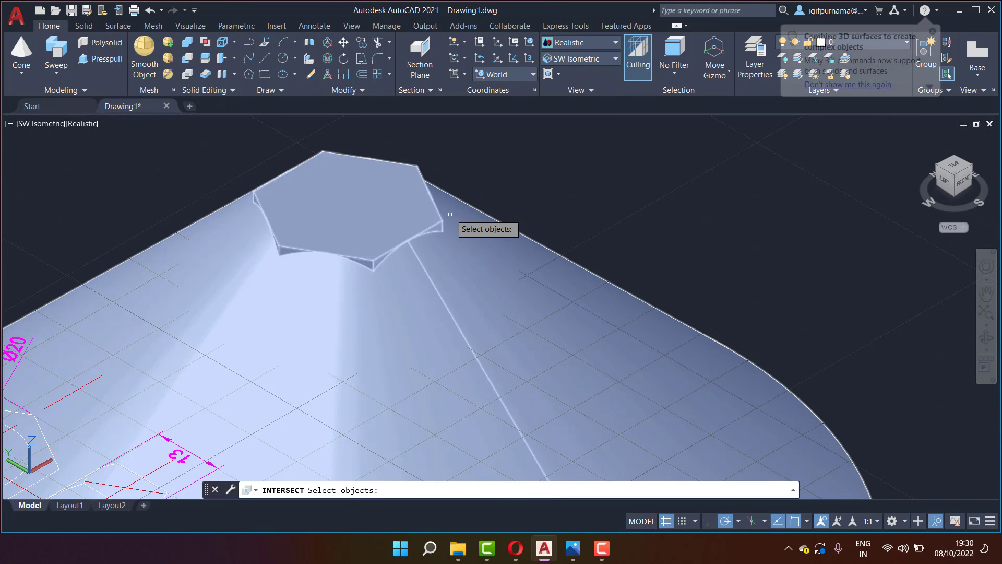
click(493, 252)
click(413, 206)
key(Return)
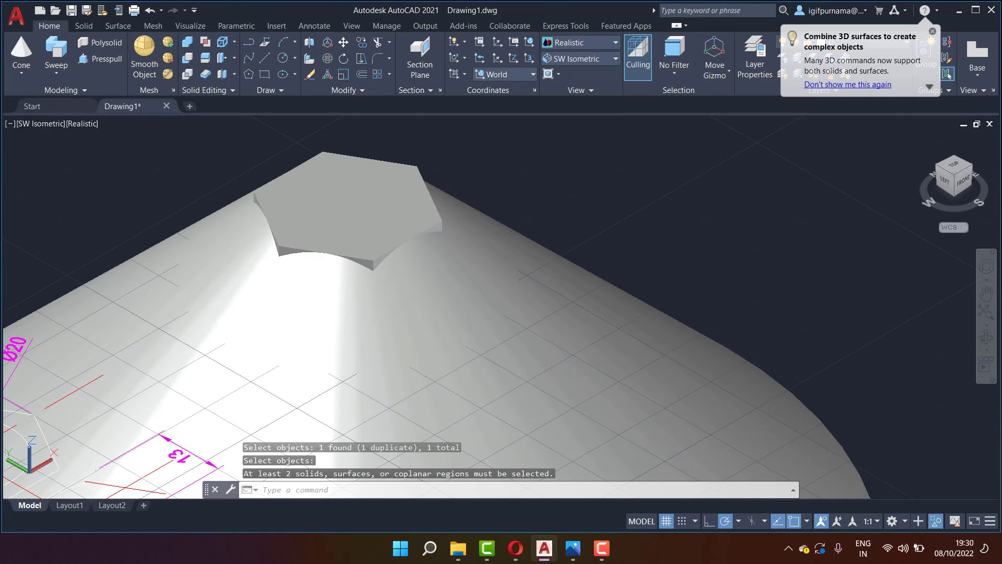
key(ctrl+z)
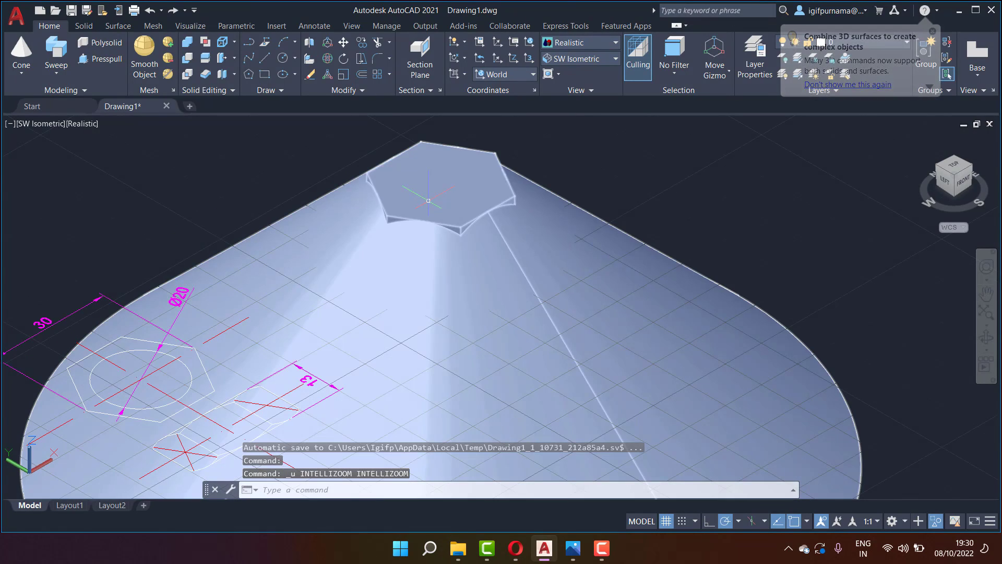
key(ctrl+z)
key(ctrl+z)
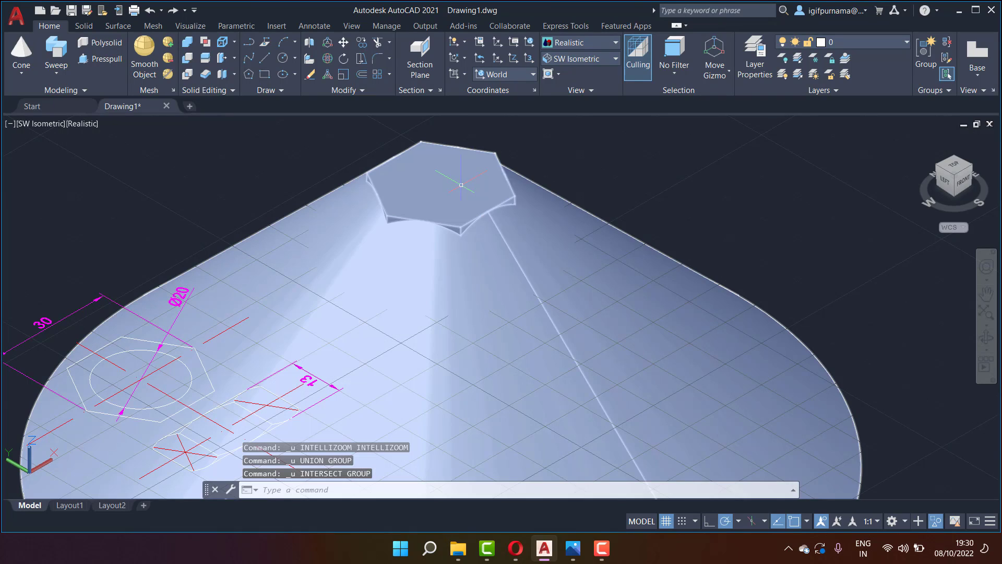
key(ctrl+z)
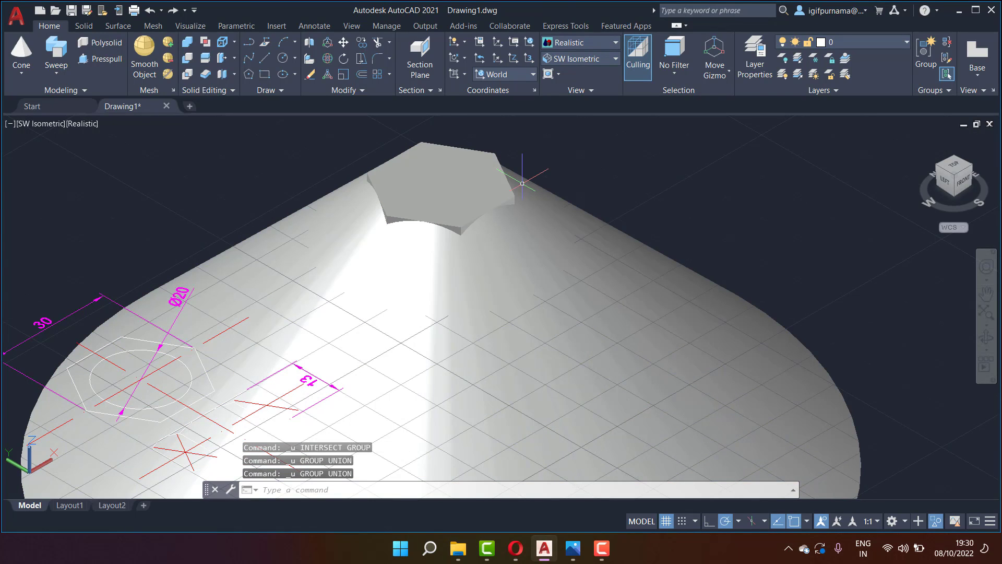
key(ctrl+z)
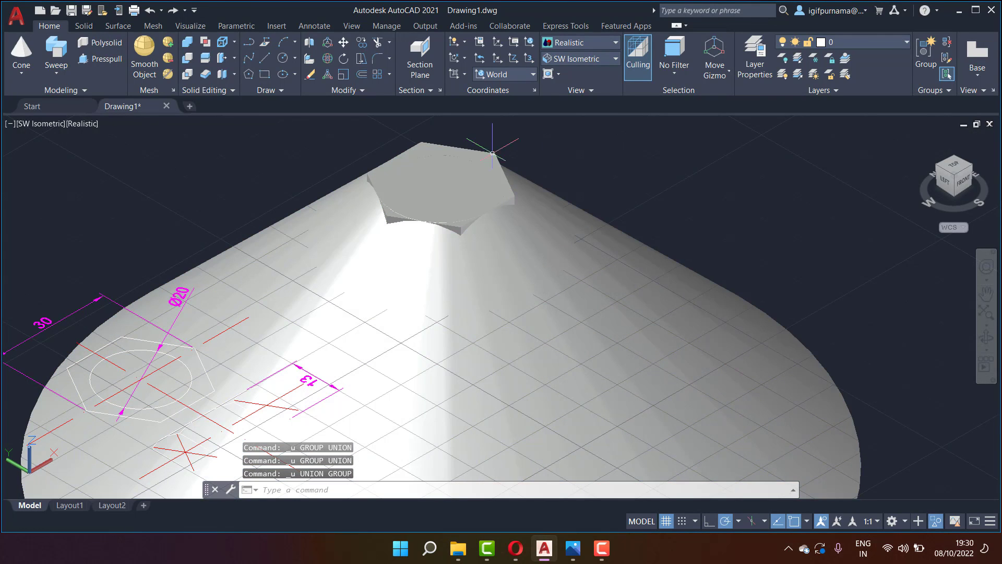
- Unite the cone with the hexagonal nut, then undo the union
click(191, 43)
click(550, 235)
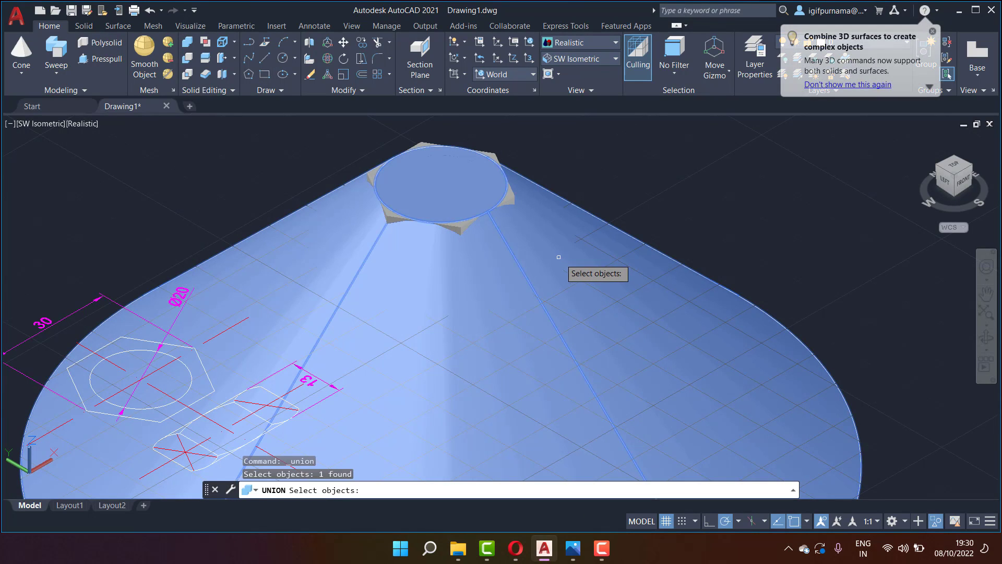
click(512, 198)
key(Return)
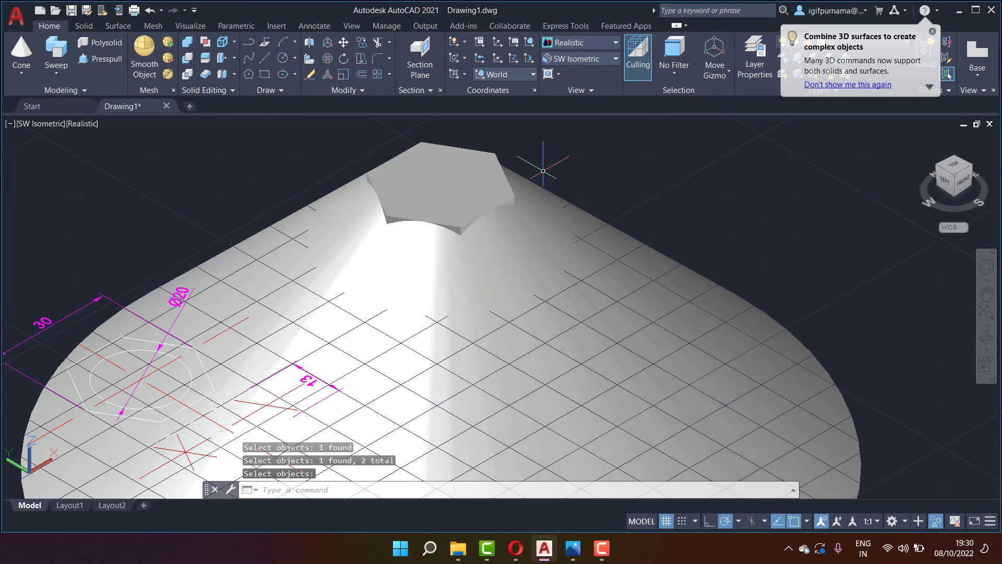
key(ctrl+z)
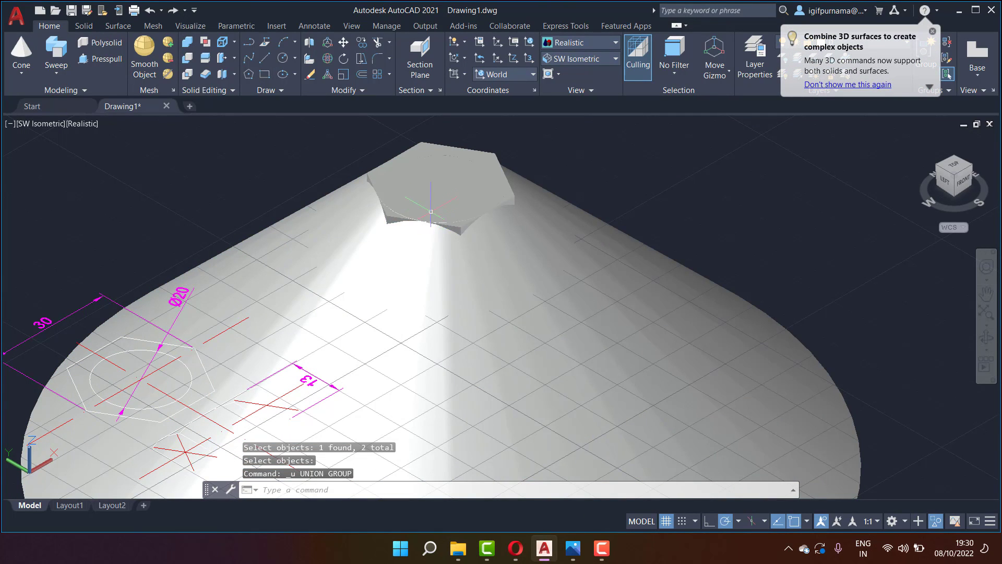
- Intersect the cone with the hex nut, leaving a nut with chamfered corners
click(187, 75)
click(592, 315)
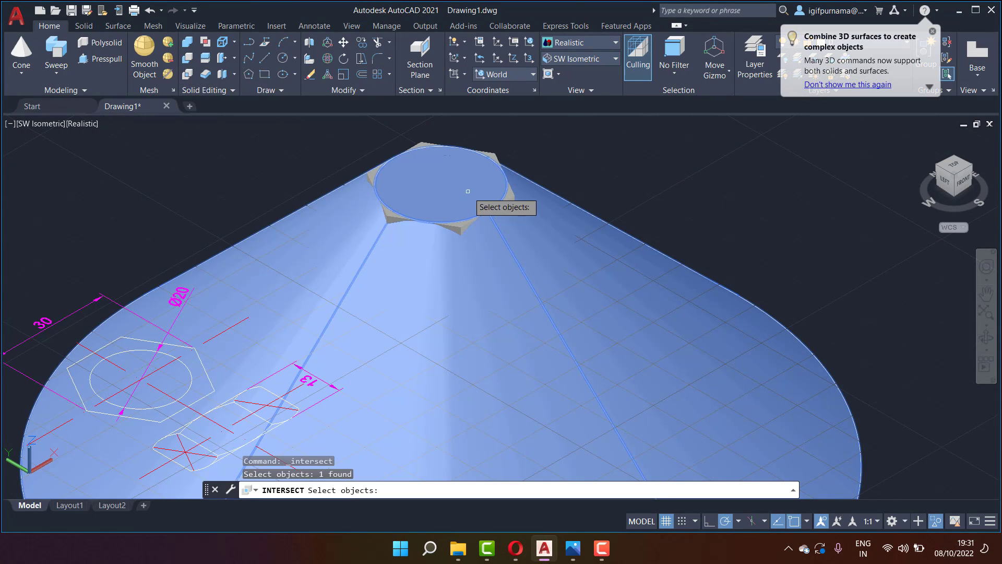
click(516, 201)
key(Return)
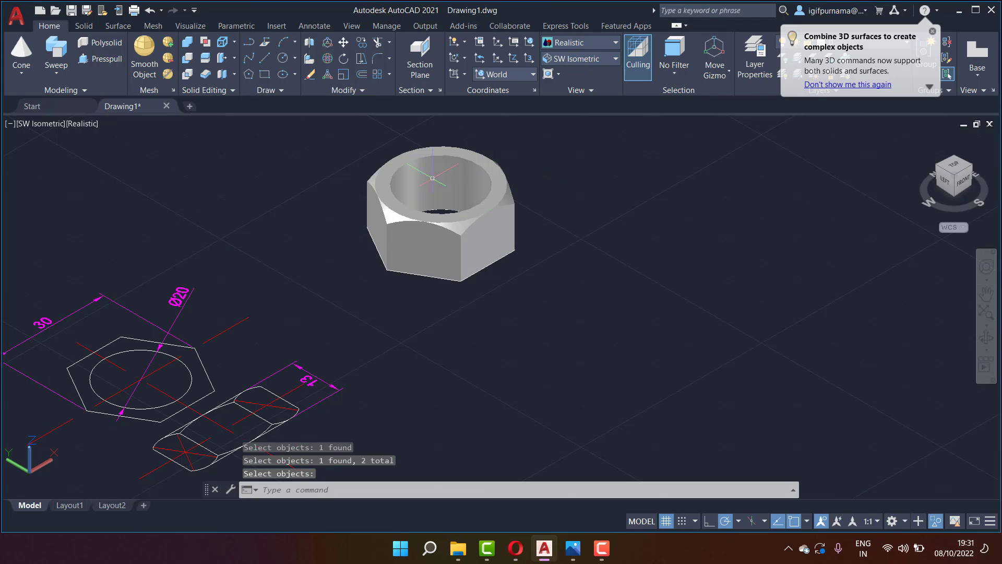
scroll(432, 178, up, 2)
scroll(454, 217, up, 3)
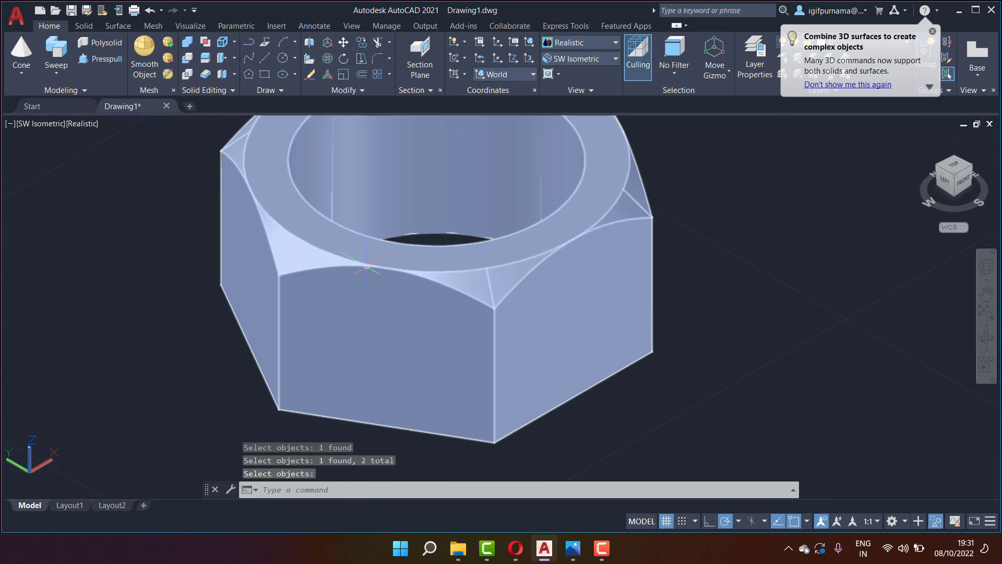
scroll(333, 264, down, 2)
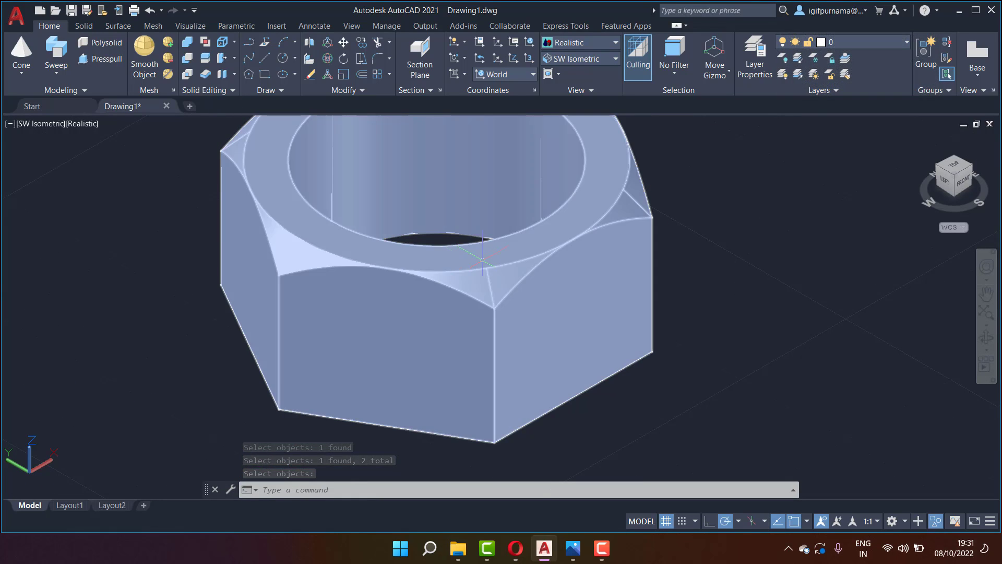
scroll(373, 284, down, 2)
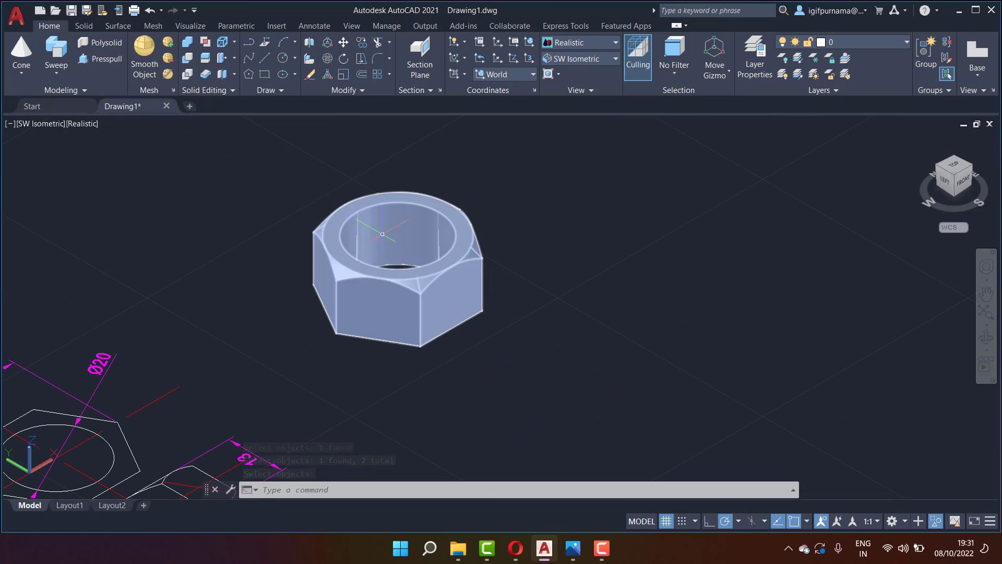
- Start a 3D rotation of the nut about its centre, then cancel it
click(331, 60)
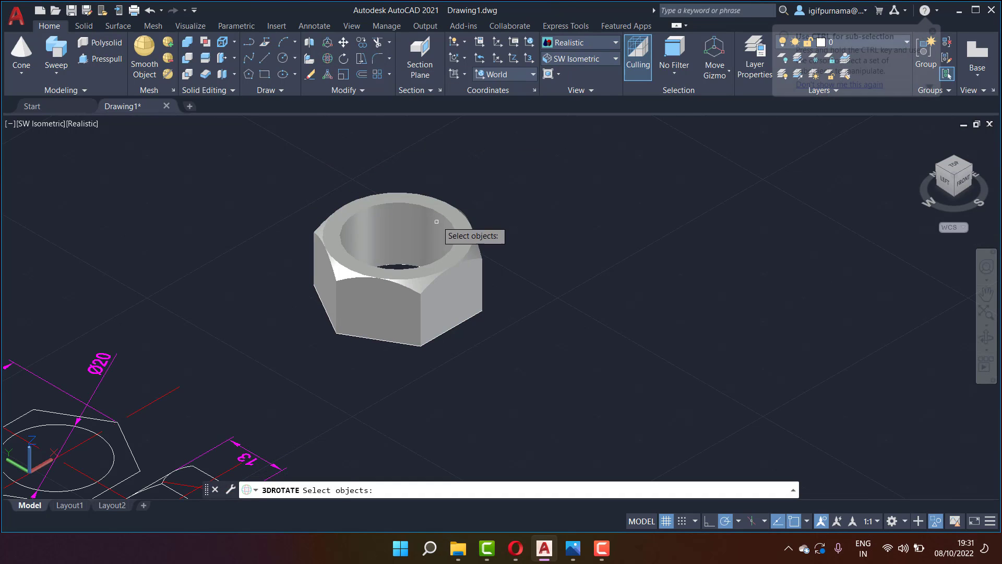
click(437, 222)
key(Return)
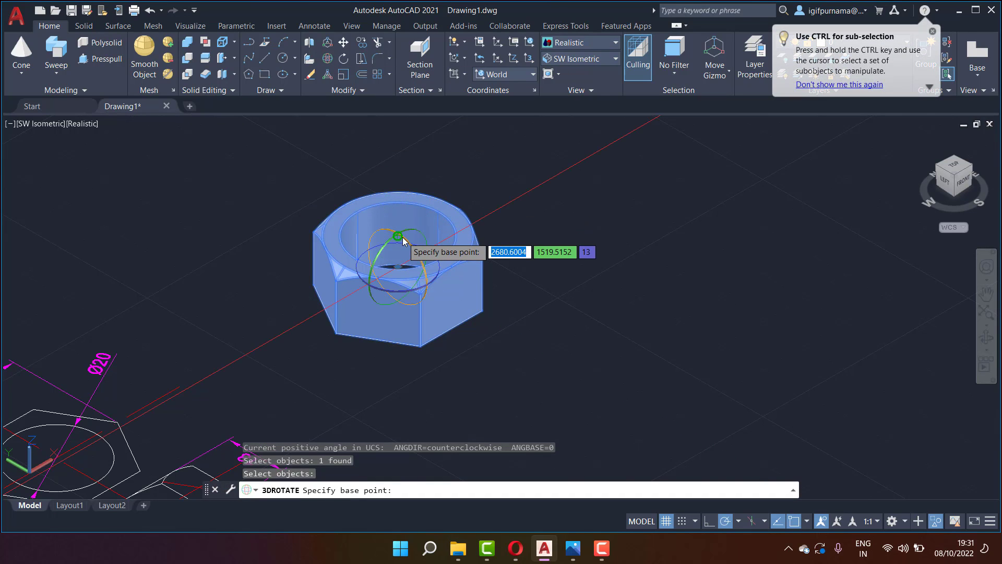
click(399, 237)
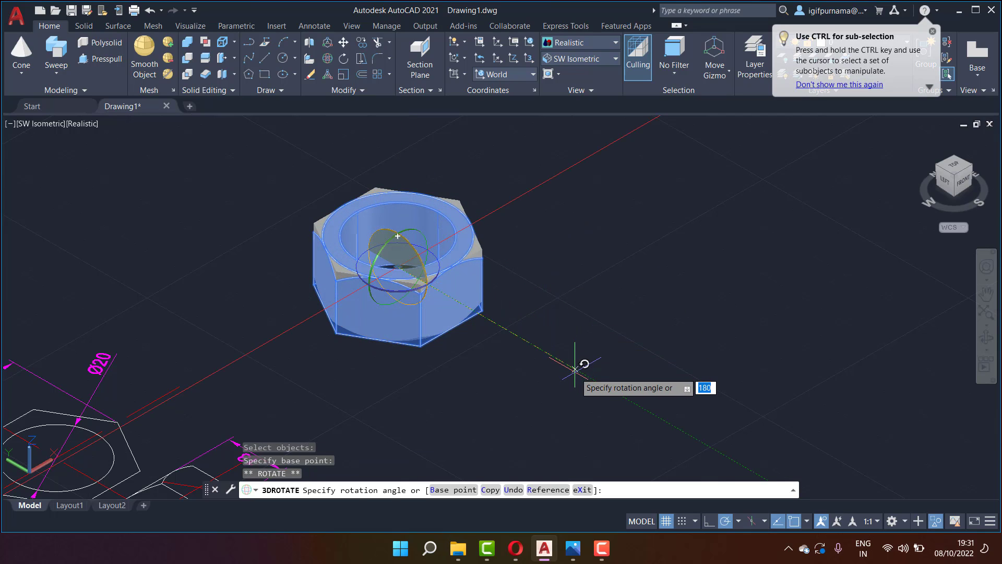
key(Escape)
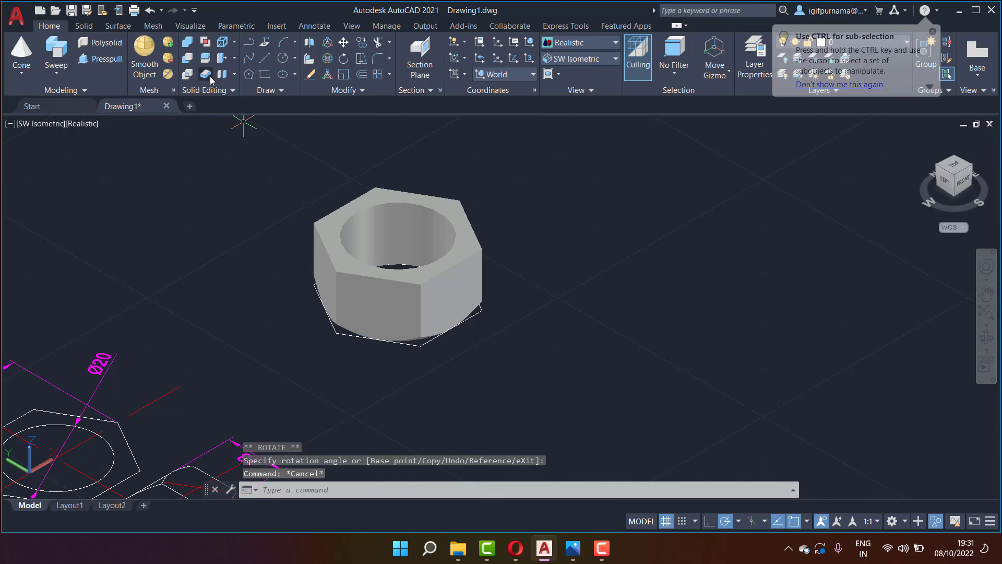
- Draw a second cone centred on the nut's hole to cover its other end
click(24, 52)
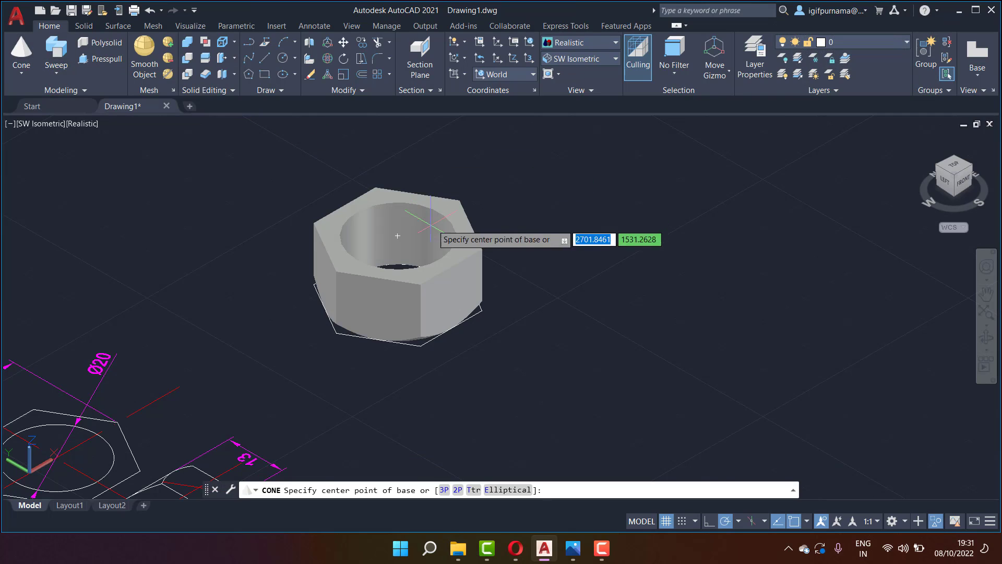
click(397, 236)
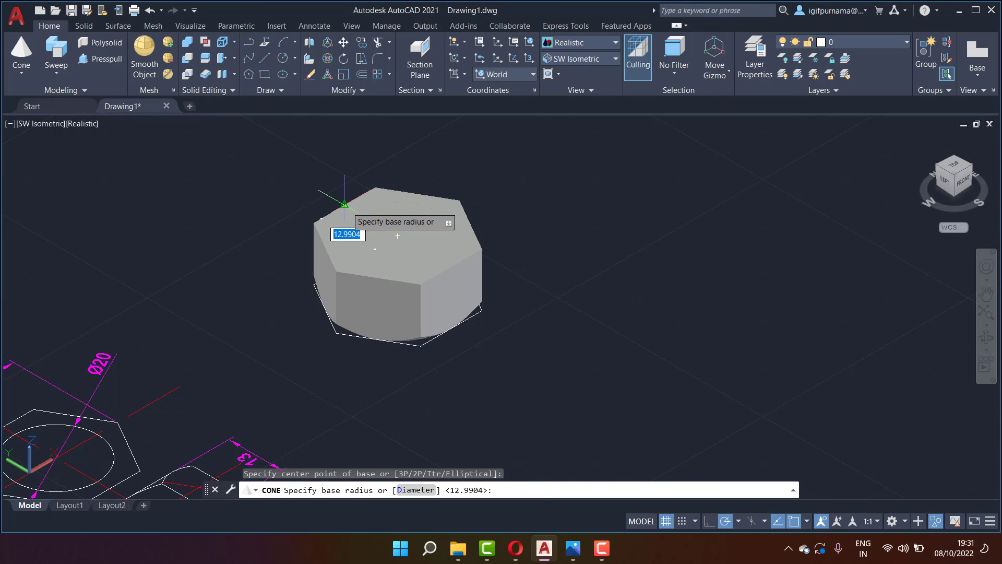
click(342, 205)
scroll(374, 153, down, 3)
click(372, 272)
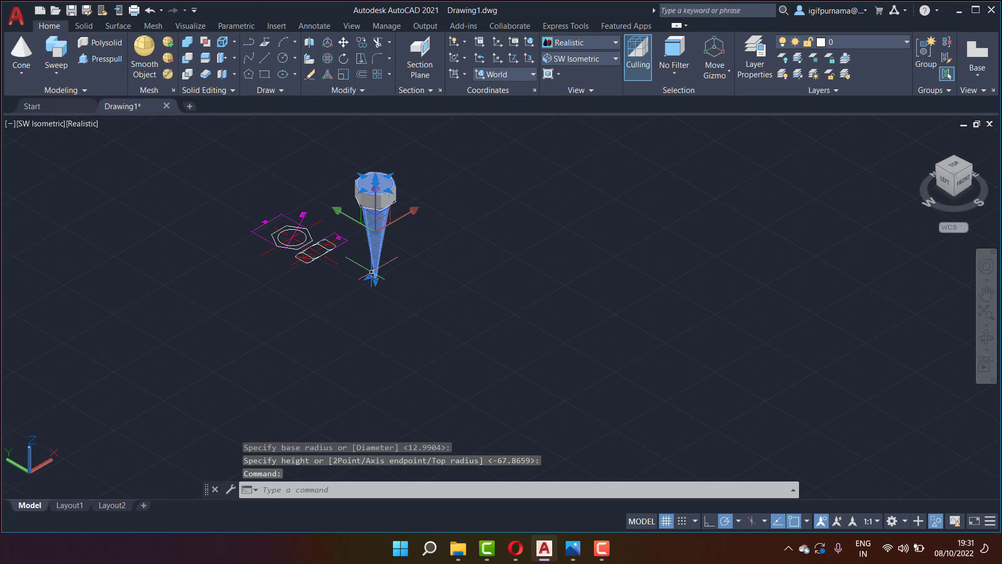
click(370, 277)
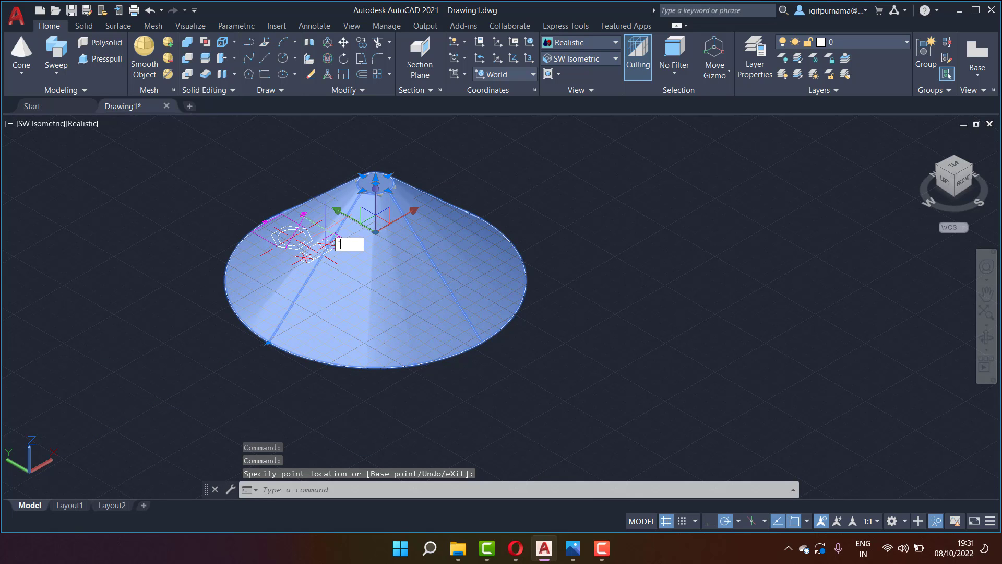
key(Escape)
scroll(278, 124, up, 5)
- Intersect the new cone with the nut so both ends are chamfered
click(188, 76)
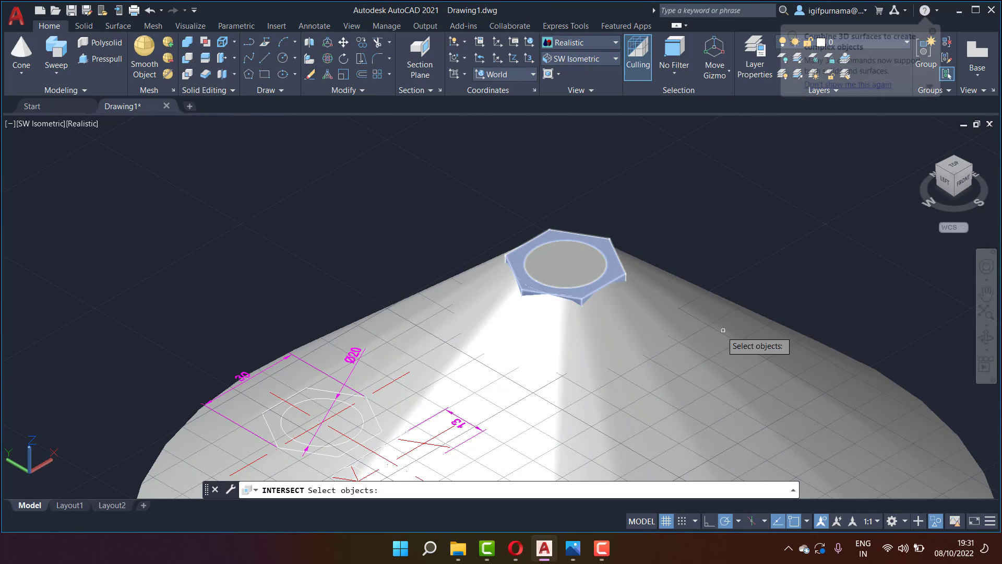
click(558, 267)
click(626, 274)
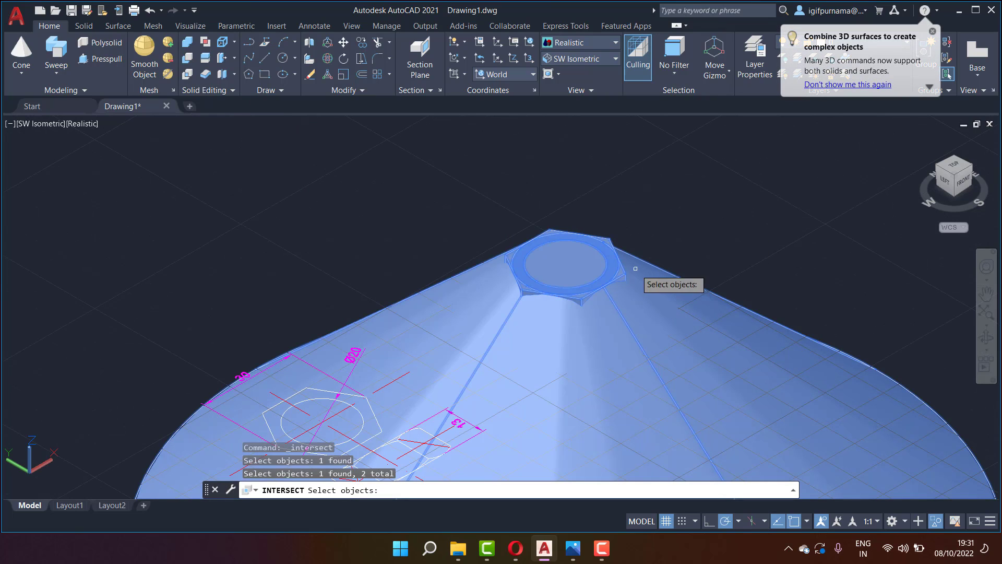
key(Return)
mouse_move(656, 239)
middle_down()
mouse_move(553, 270)
mouse_move(565, 237)
middle_up()
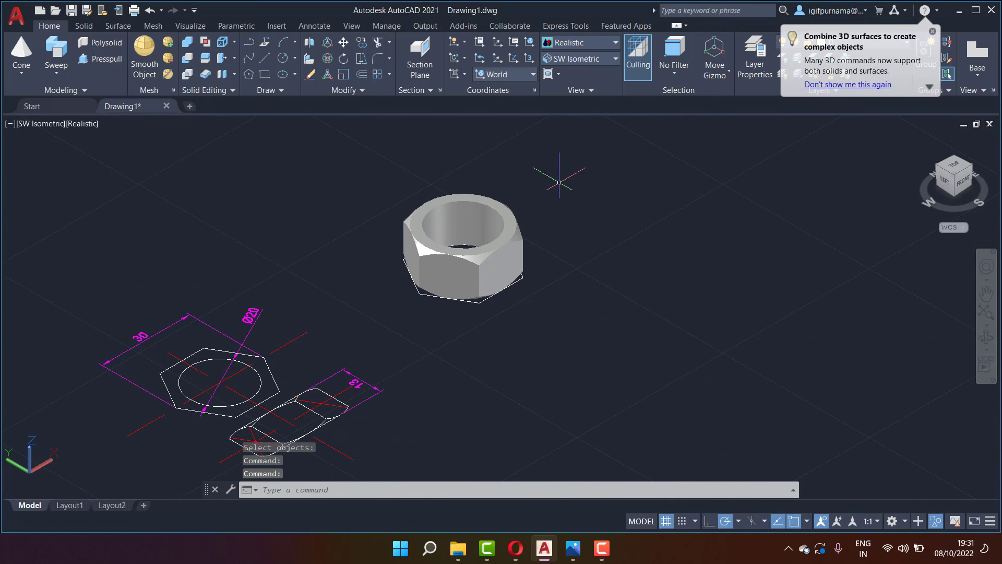
right_click(561, 185)
mouse_move(596, 246)
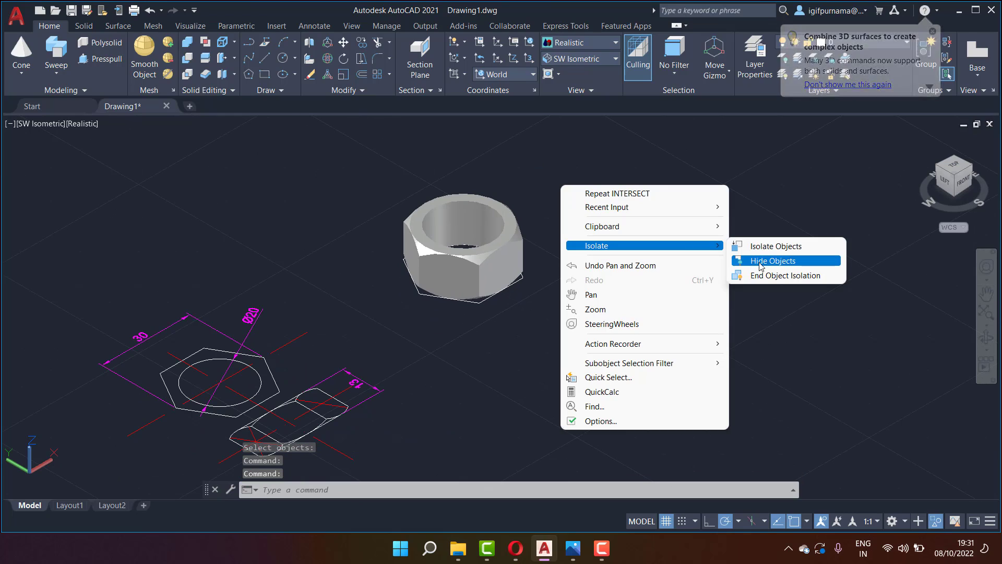
- End object isolation and subtract the thread solid from the nut to cut its threads
click(772, 275)
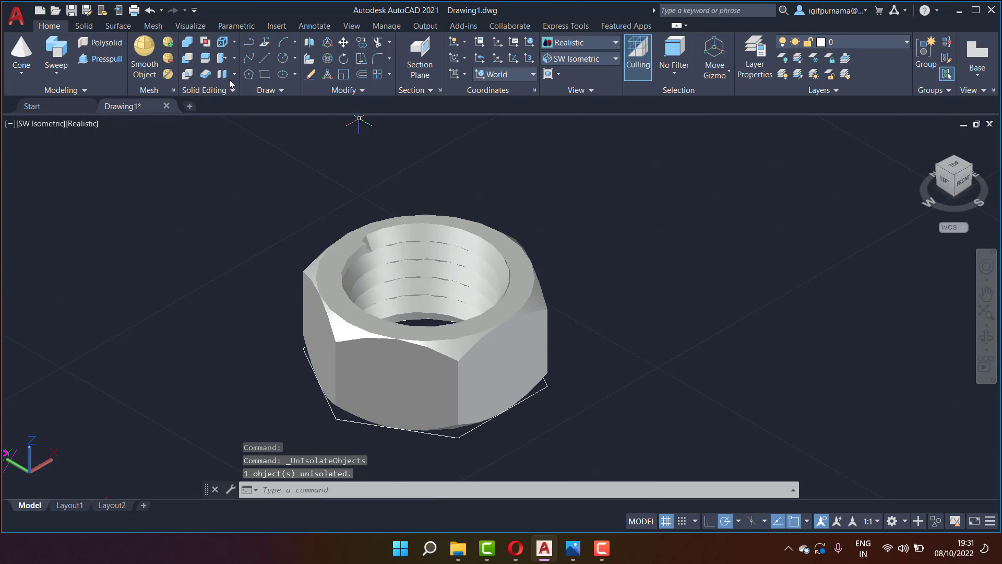
click(189, 59)
click(521, 273)
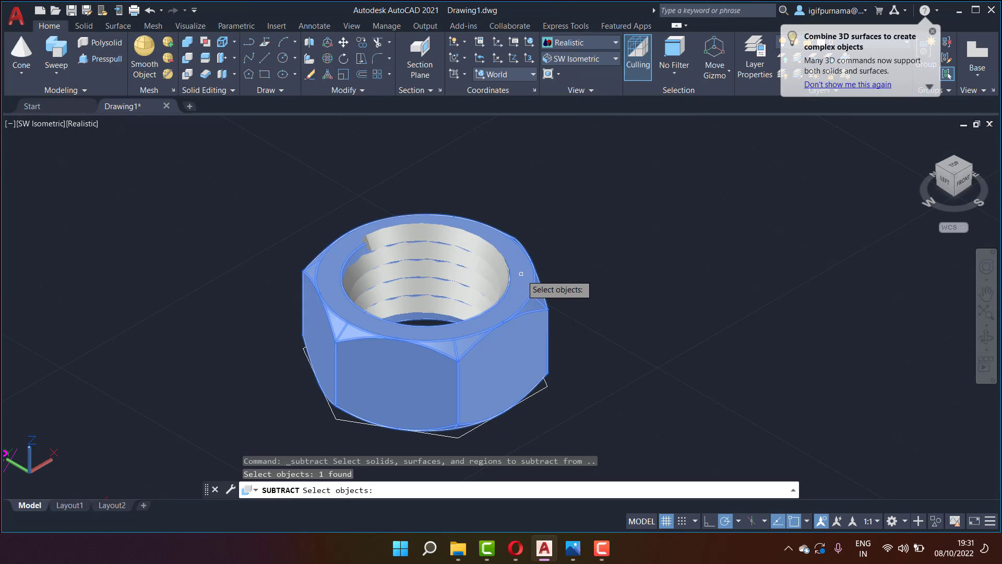
key(Return)
click(460, 245)
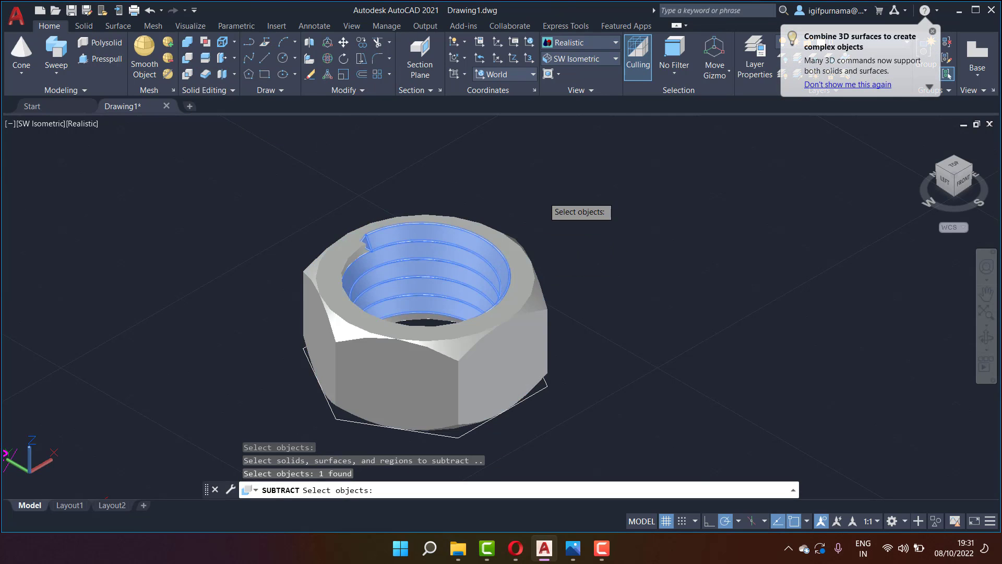
key(Return)
- Orbit to a steeper top-down view of the threaded nut
scroll(454, 247, up, 3)
scroll(453, 246, down, 5)
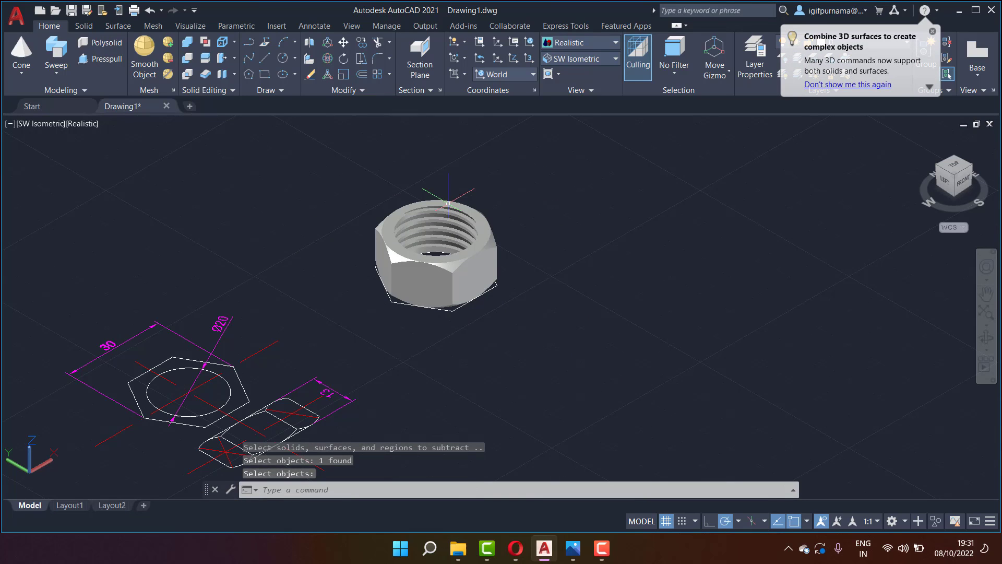
click(986, 336)
mouse_move(852, 313)
mouse_down()
mouse_move(498, 316)
mouse_move(466, 262)
mouse_up()
- Stop orbiting and move the threaded nut to a new spot
right_click(554, 227)
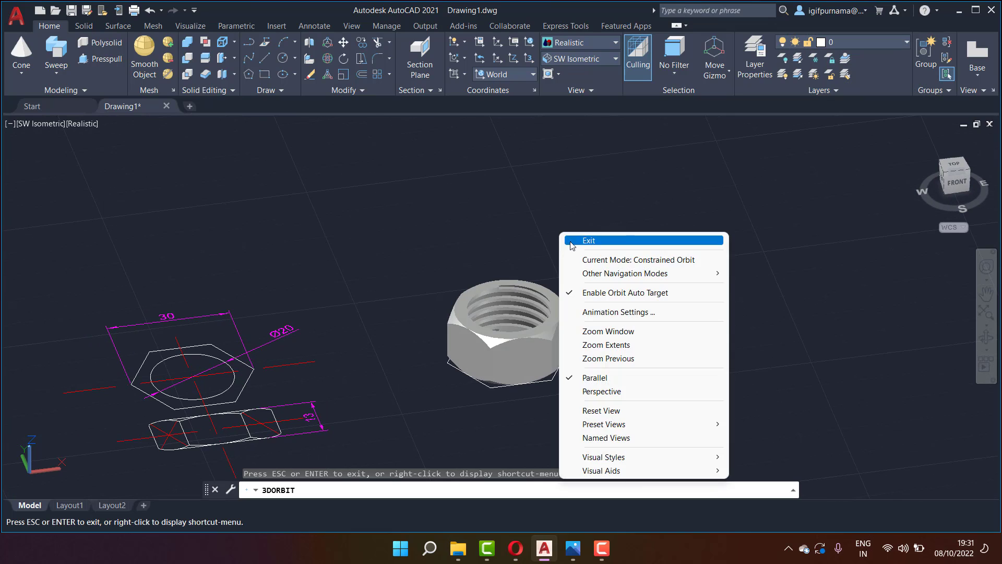
click(569, 239)
click(343, 43)
click(512, 360)
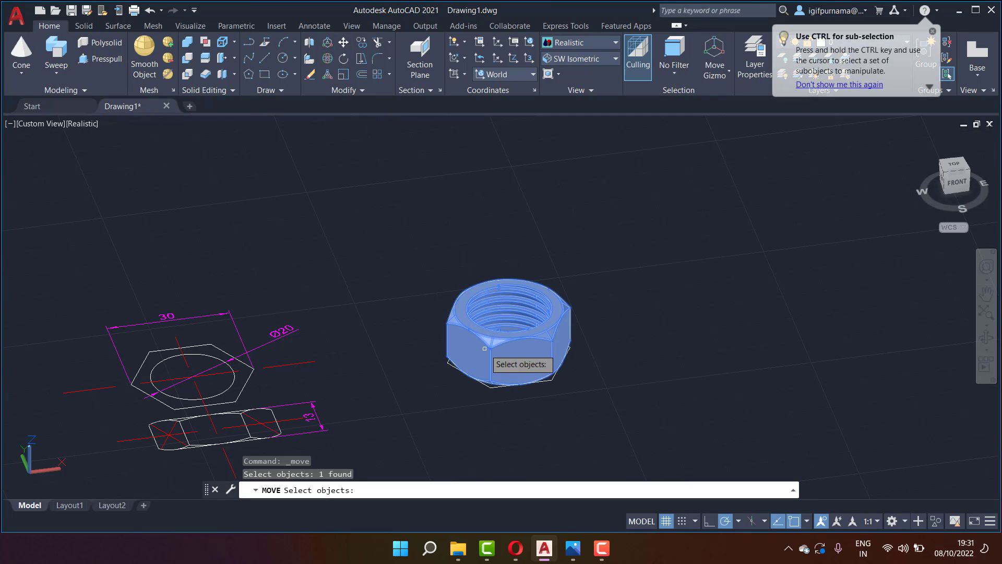
key(Return)
click(466, 353)
click(350, 275)
- Erase the spare hexagon and circle with a crossing window
click(309, 74)
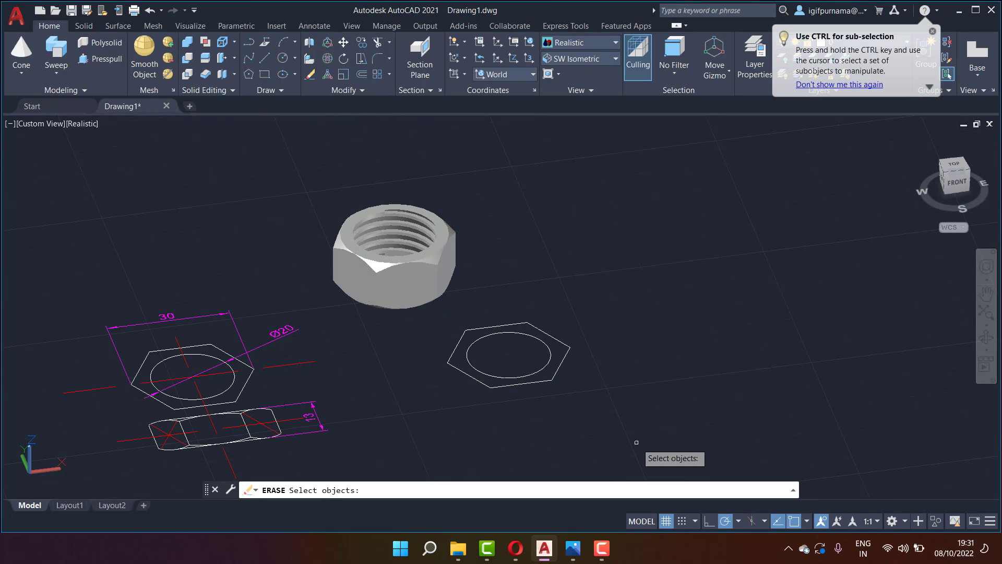
click(635, 442)
click(441, 326)
key(Return)
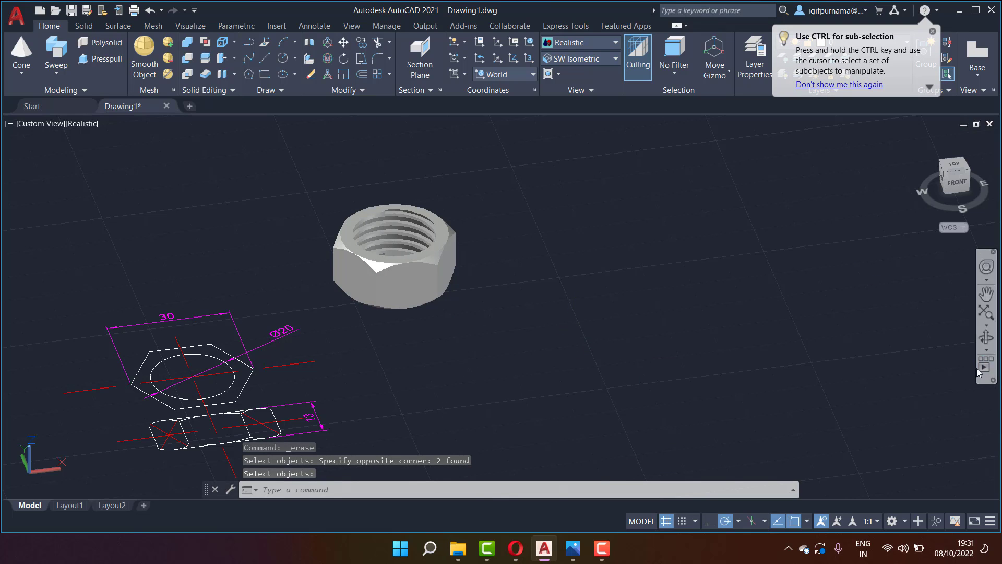
- Move the nut again to its final position beside the views
click(342, 42)
click(412, 266)
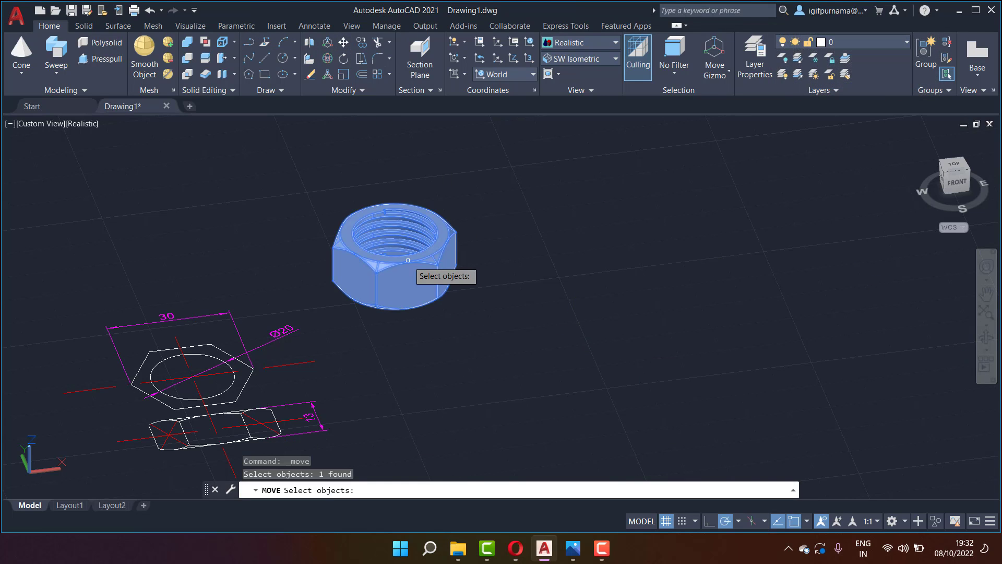
key(Return)
click(585, 342)
scroll(585, 342, up, 2)
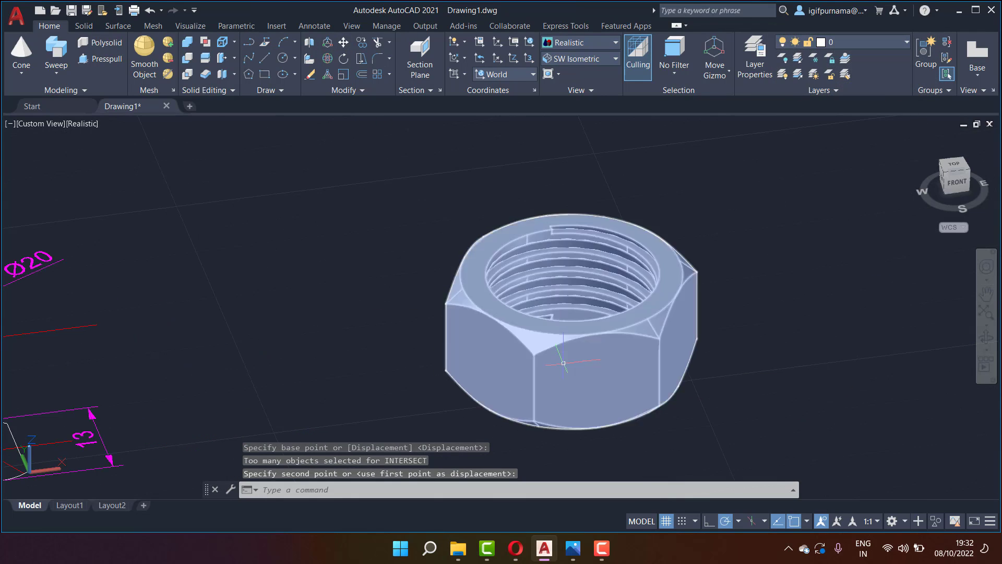
scroll(548, 303, up, 1)
- Orbit around the nut to inspect it from different orientations
click(986, 339)
mouse_move(469, 292)
mouse_down()
mouse_move(453, 351)
mouse_move(548, 330)
mouse_move(476, 335)
mouse_up()
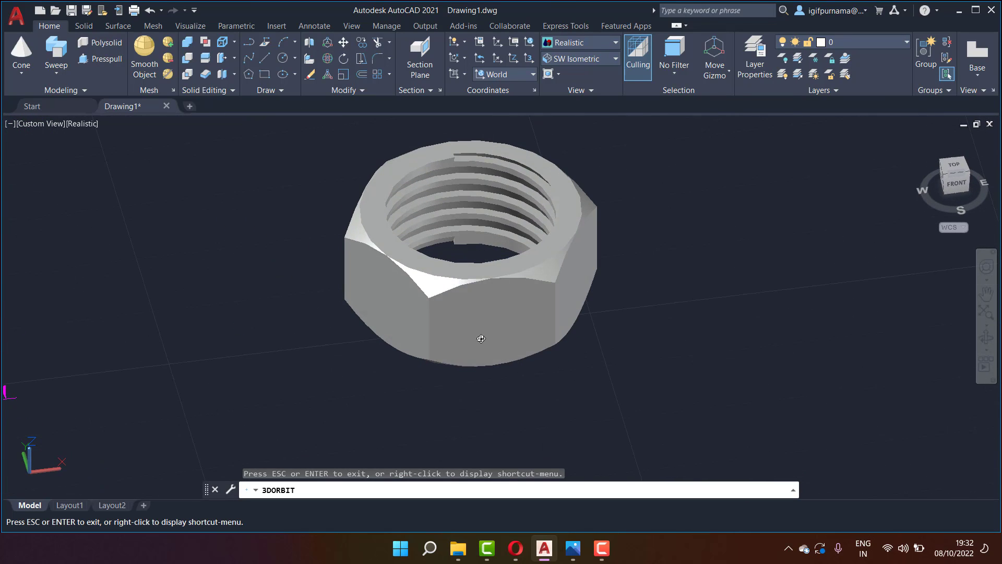
right_click(704, 267)
click(731, 277)
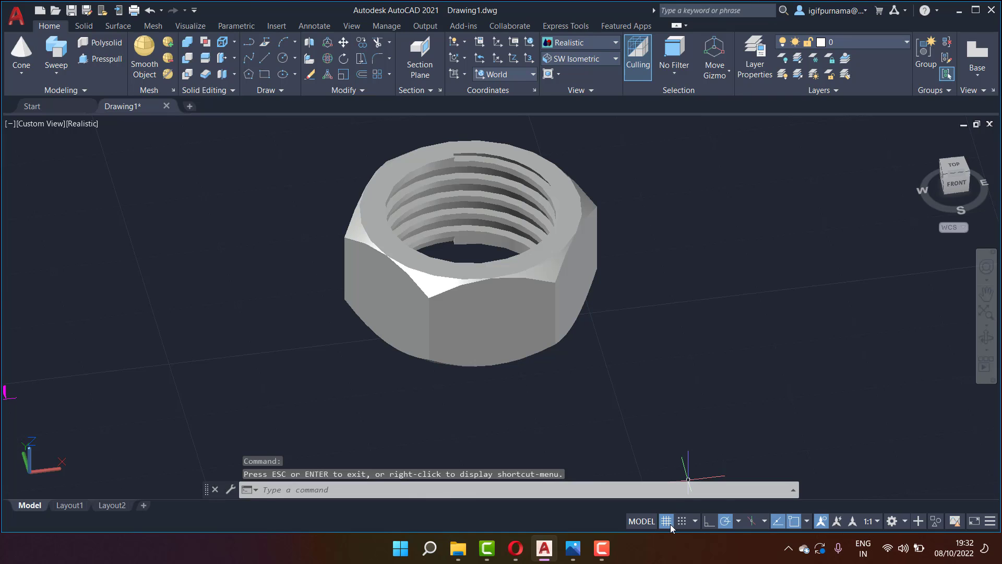
key(Return)
mouse_move(701, 310)
mouse_down()
mouse_move(376, 173)
mouse_move(537, 186)
mouse_move(633, 270)
mouse_move(463, 264)
mouse_move(458, 337)
mouse_move(467, 265)
mouse_move(447, 217)
mouse_move(449, 297)
mouse_move(436, 337)
mouse_move(380, 161)
mouse_move(398, 187)
mouse_up()
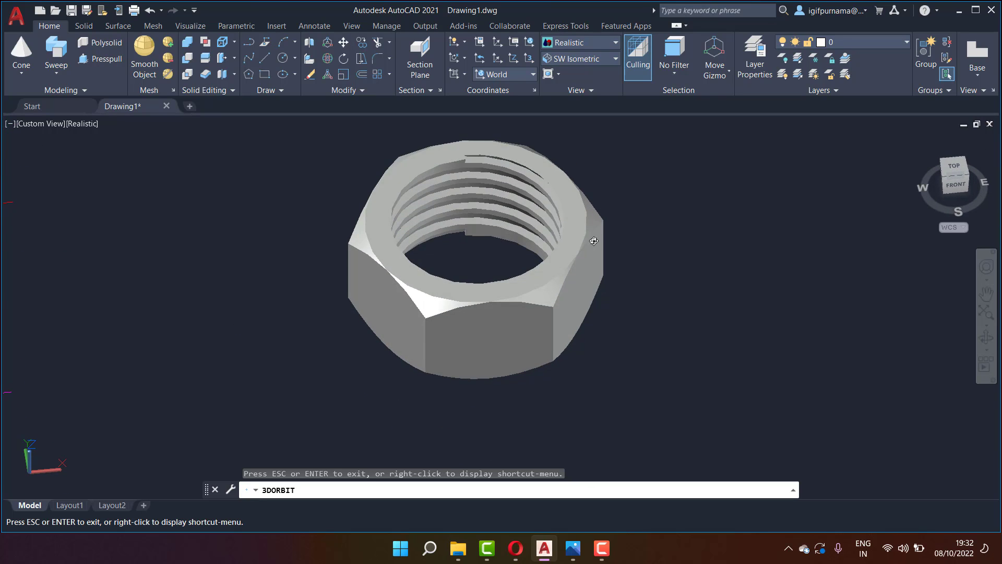
scroll(444, 188, down, 2)
scroll(488, 188, down, 1)
right_click(491, 188)
click(501, 196)
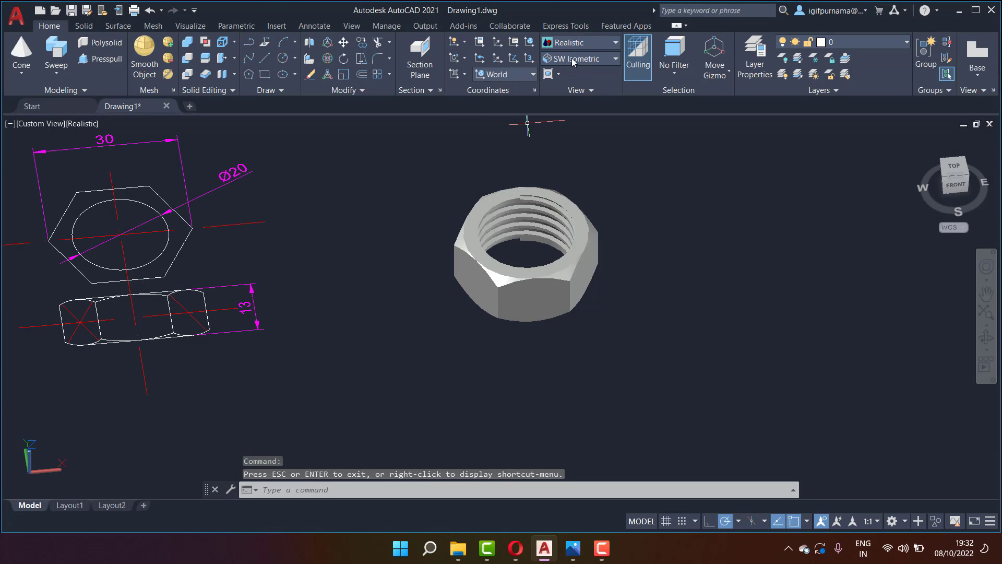
- Switch to the Top view, then to the SW Isometric view
click(574, 59)
click(561, 73)
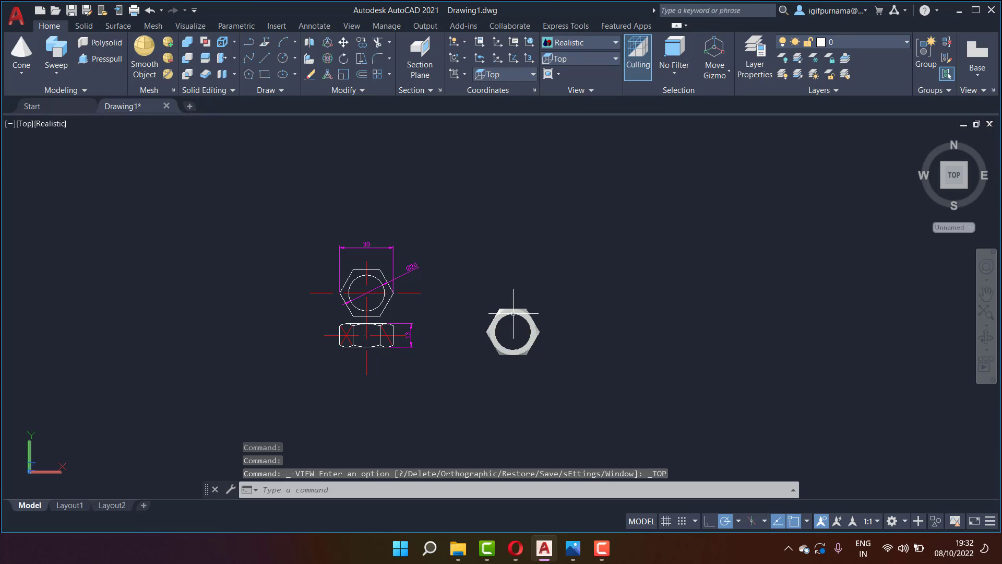
scroll(500, 332, up, 1)
scroll(470, 351, up, 1)
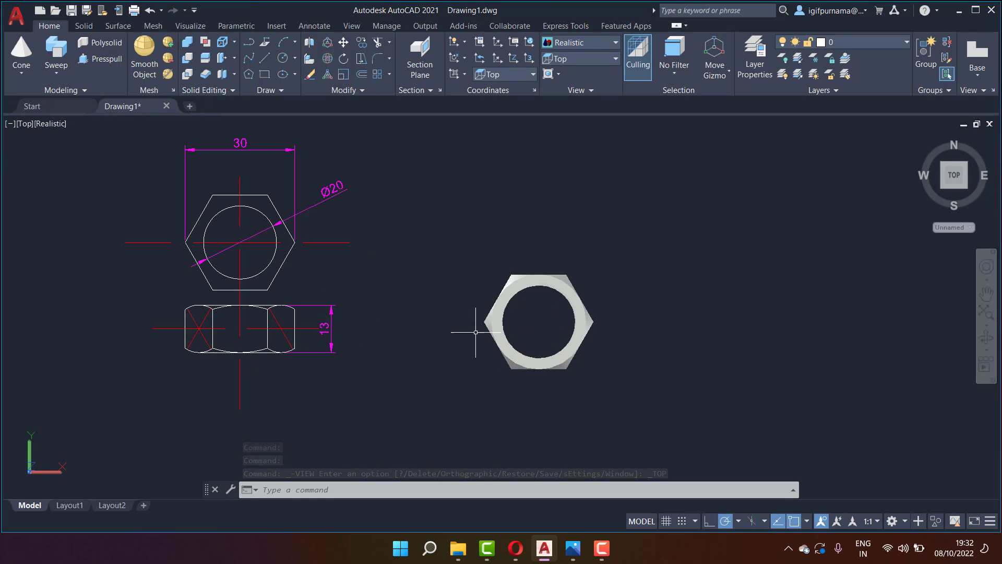
click(564, 61)
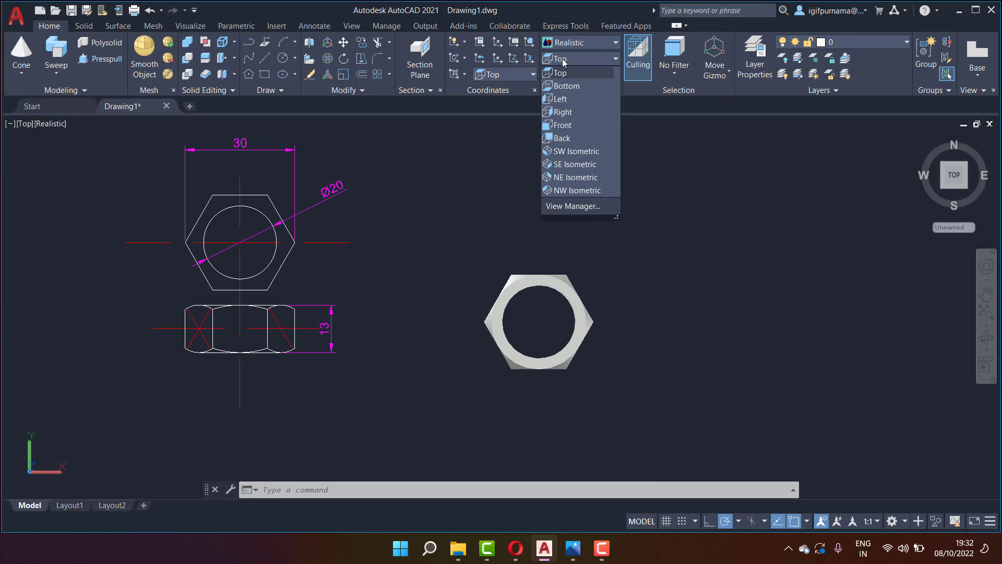
click(565, 150)
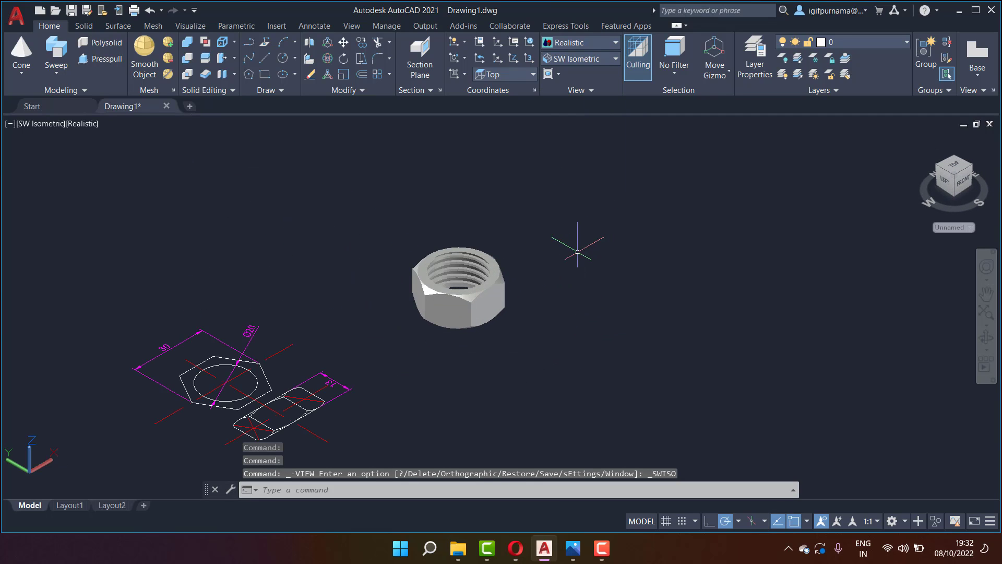
- Copy the threaded nut to a spot to the right of the original
click(361, 42)
click(503, 308)
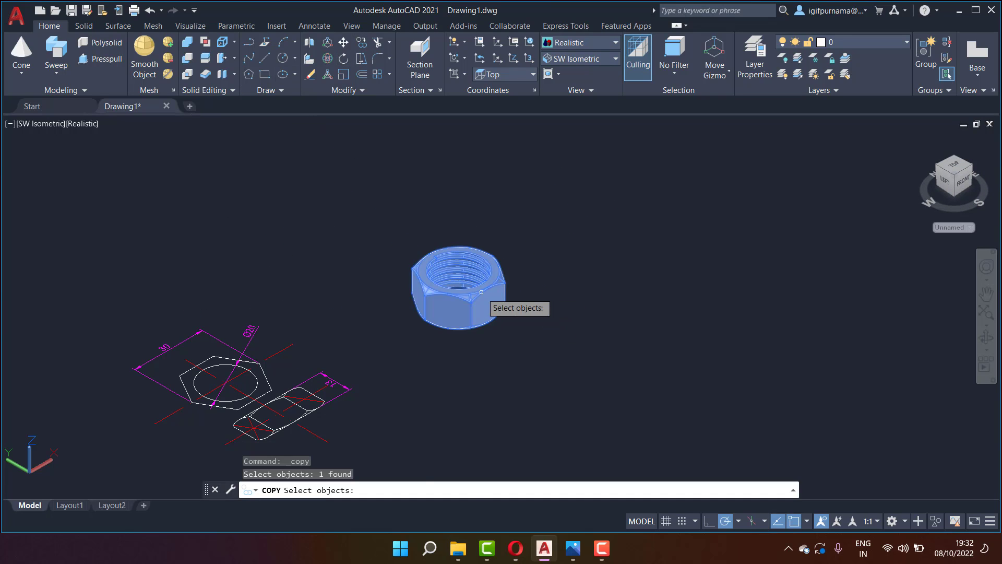
key(Return)
click(459, 288)
click(699, 329)
right_click(697, 337)
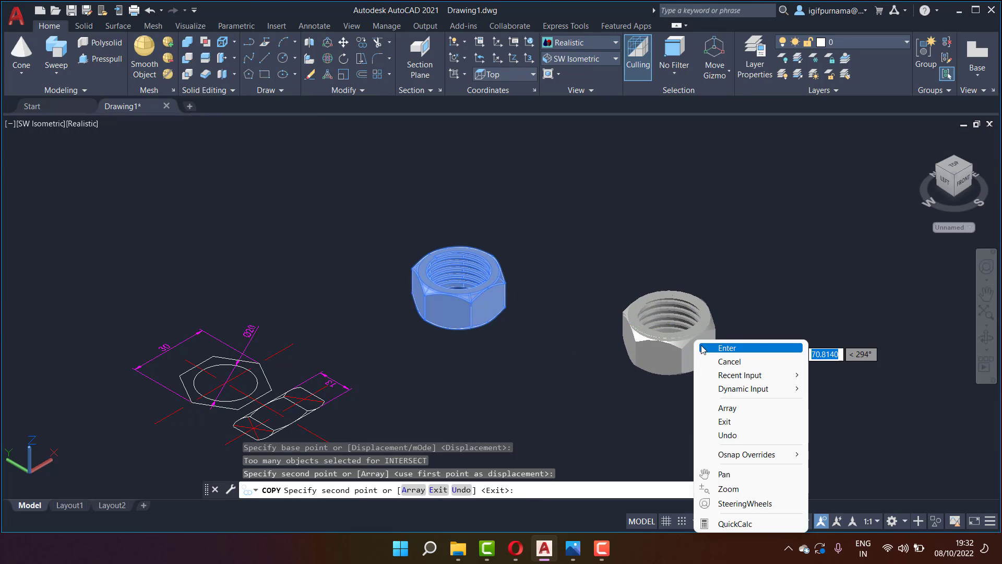
click(705, 344)
- Window-select the original left nut and start the UCS command
click(659, 201)
click(502, 291)
click(502, 295)
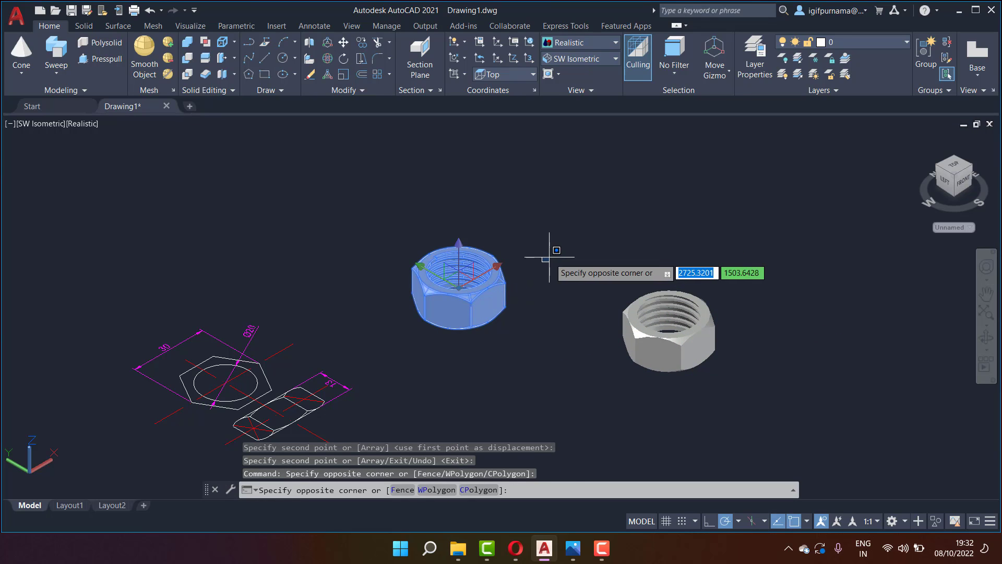
key(Escape)
key(Escape)
click(511, 330)
click(428, 230)
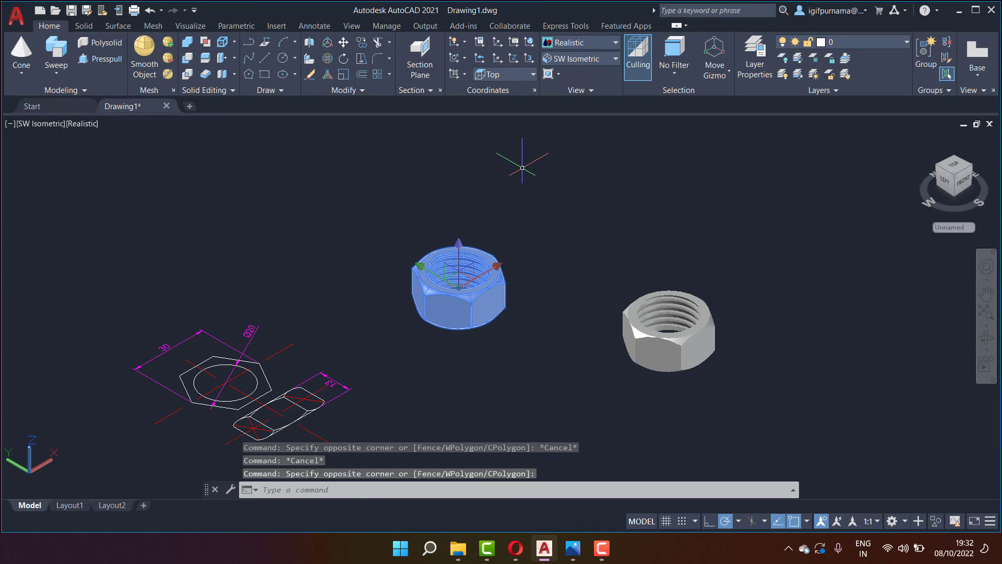
text(UC)
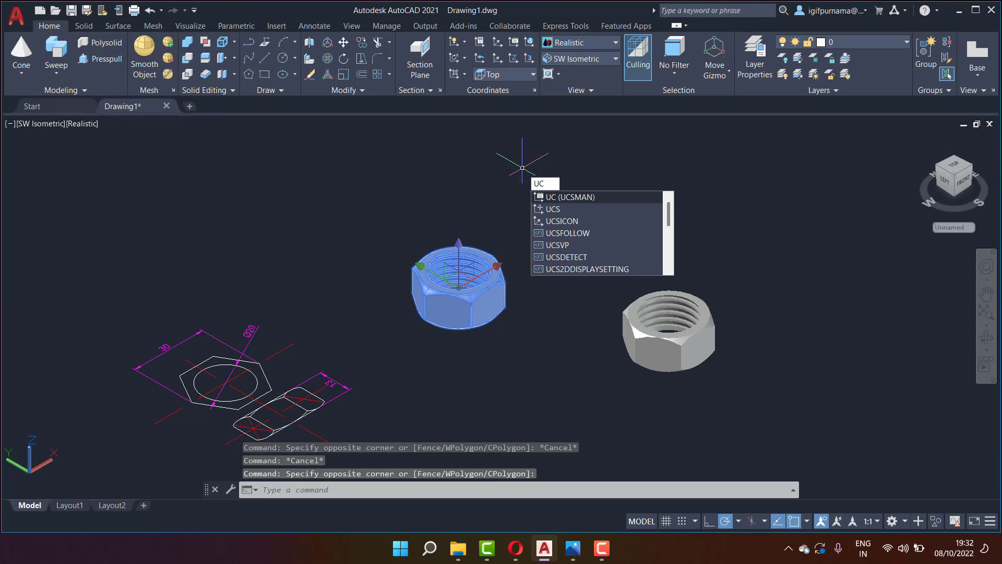
text(S)
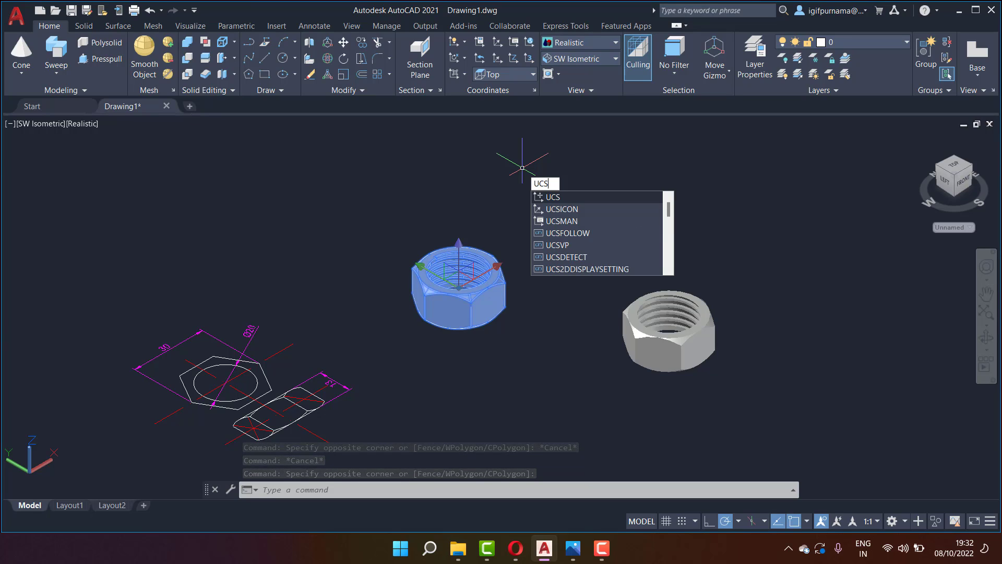
key(Return)
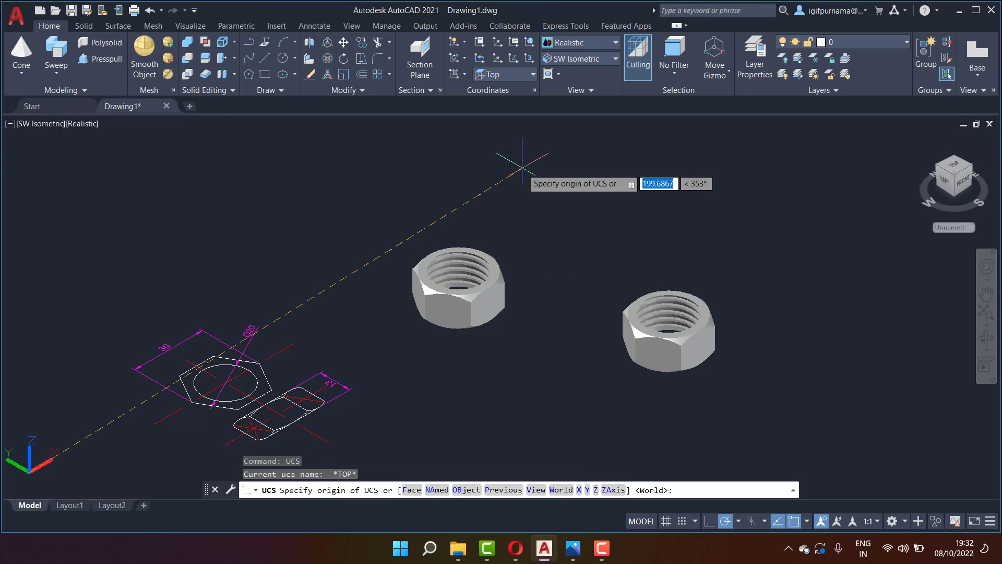
- Align the UCS to the current view and select the nut, abandoning a move
text(v)
key(Return)
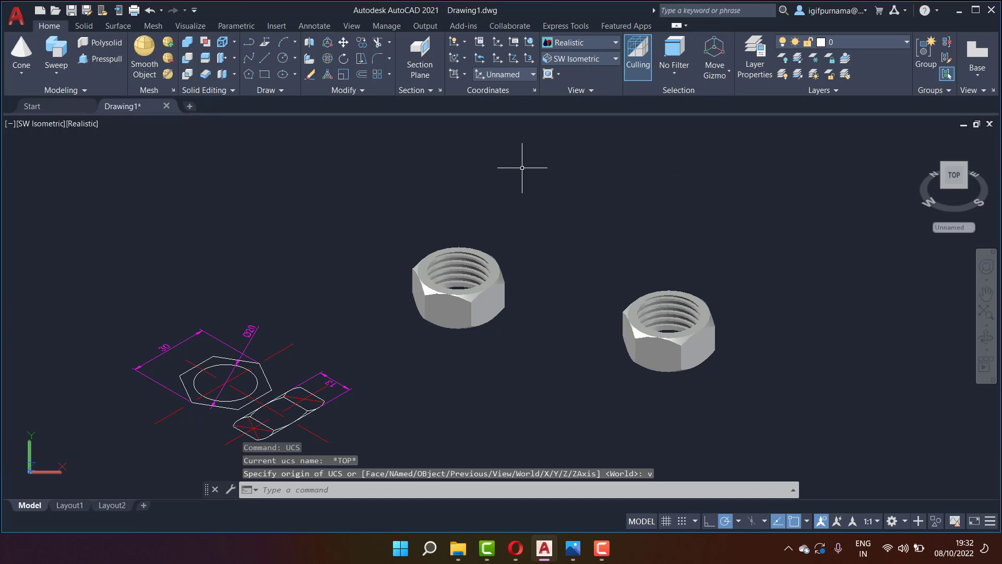
drag(521, 306, 478, 266)
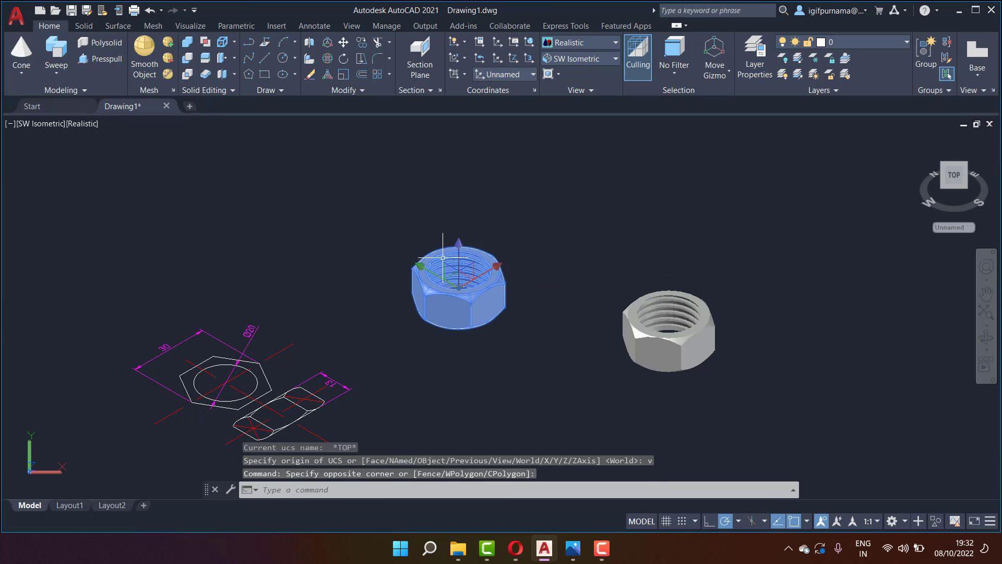
right_click(478, 266)
click(468, 277)
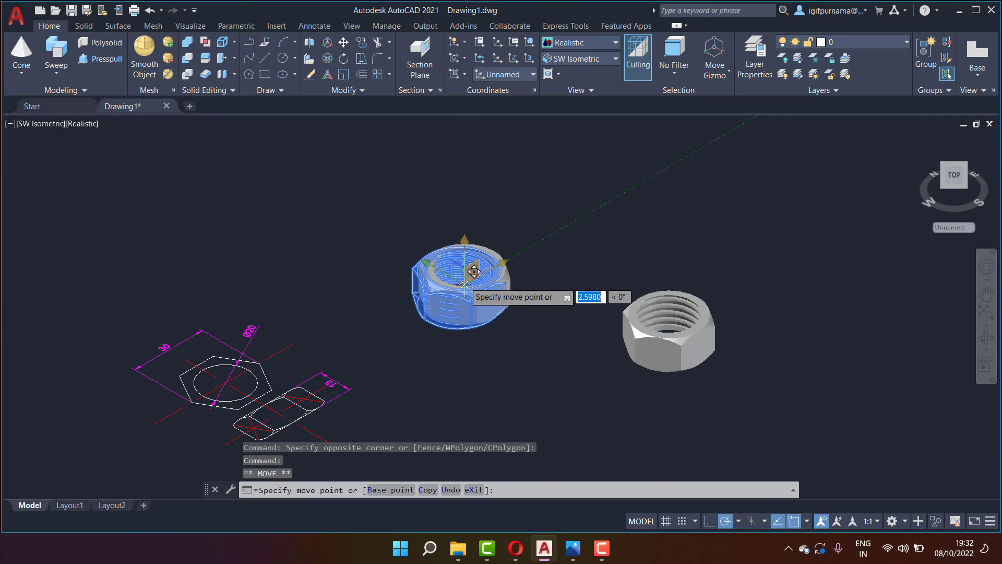
key(Escape)
key(Escape)
- Window-select the threaded nut and cut it to the clipboard
drag(520, 297, 462, 258)
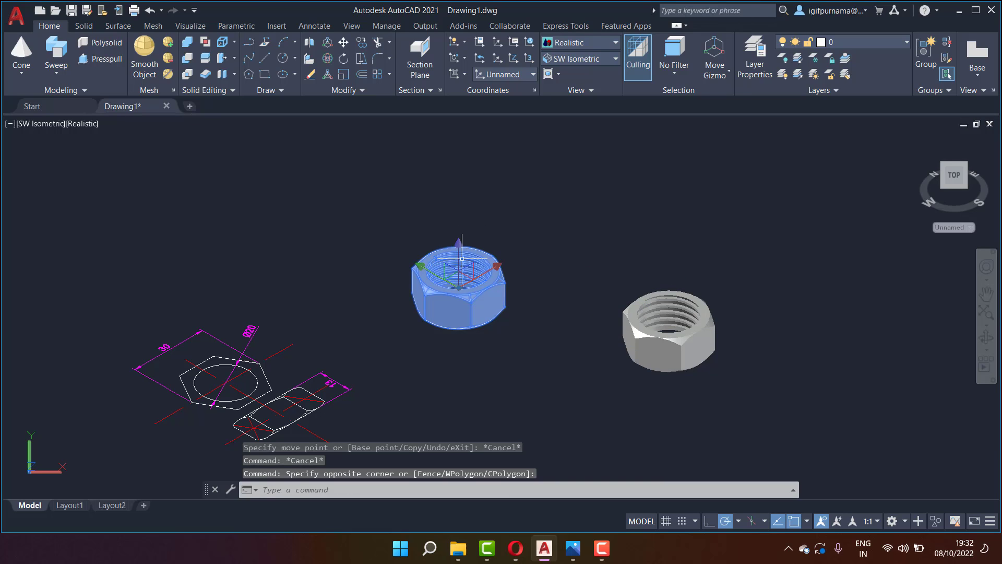
right_click(499, 230)
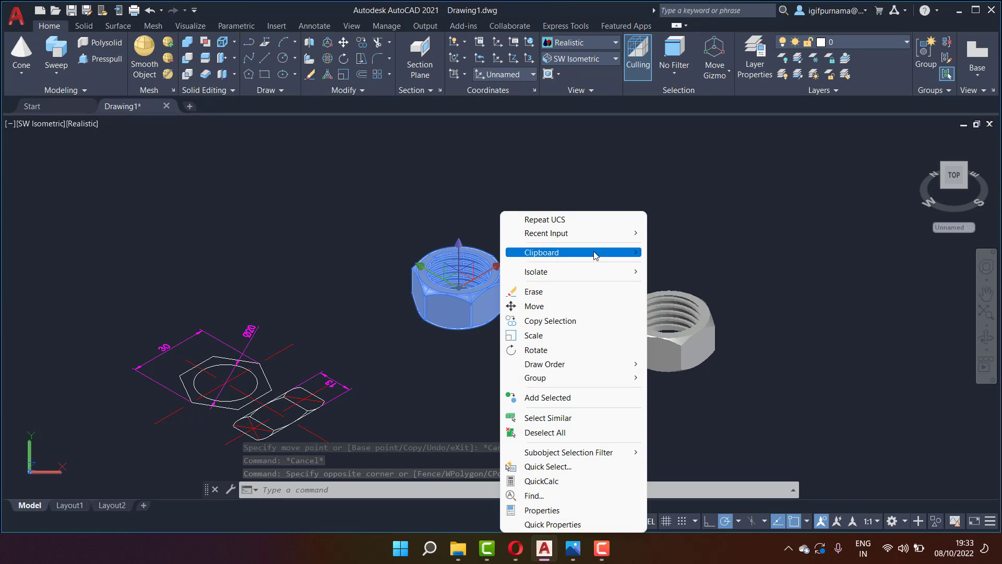
mouse_move(540, 253)
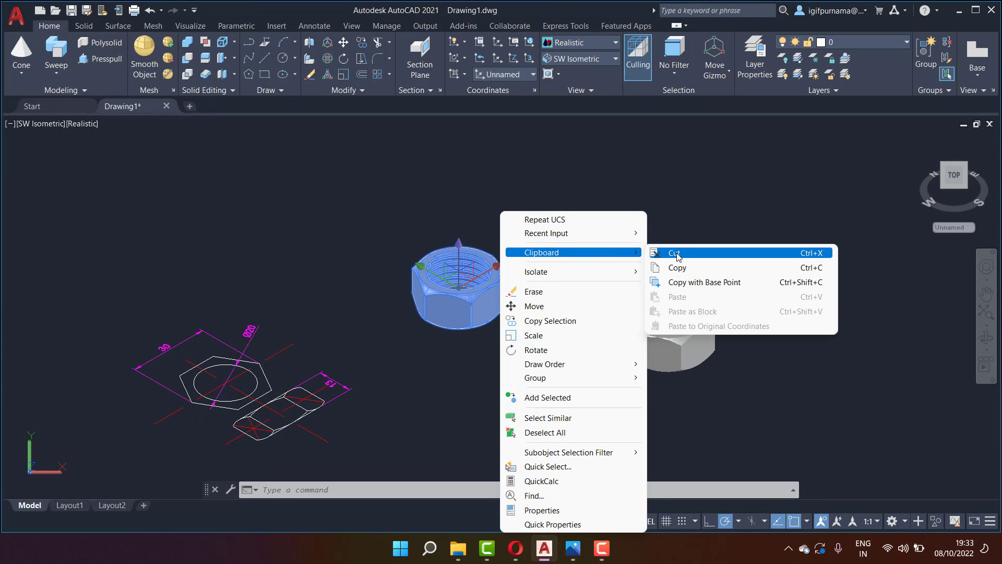
click(677, 254)
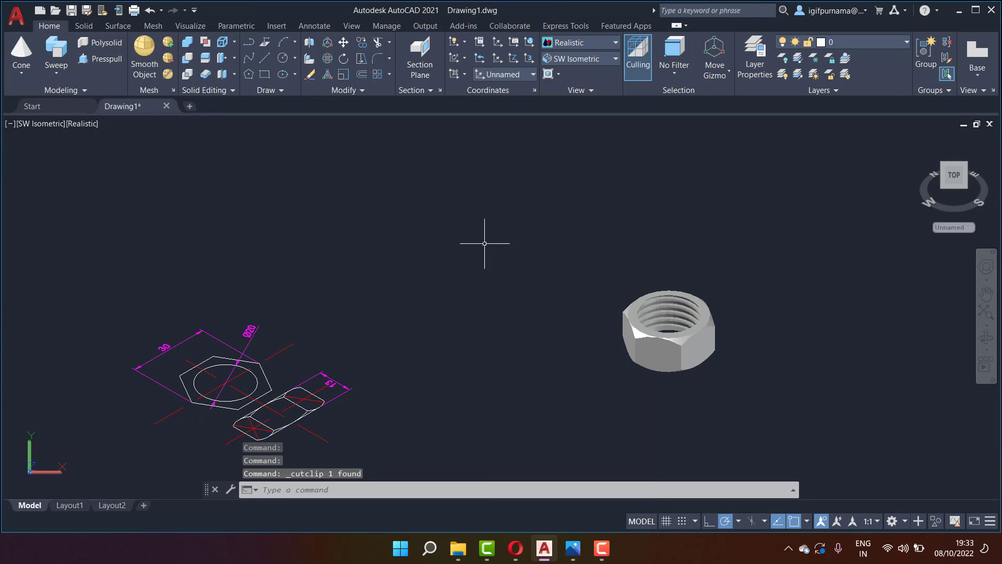
- Switch to the Top view and paste the cut nut beside the 2D views
click(570, 61)
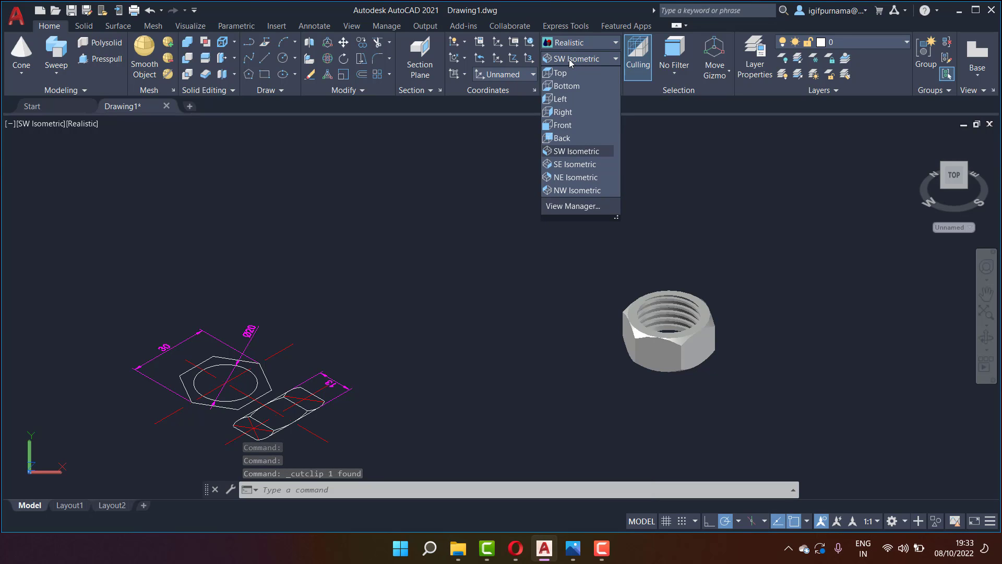
click(568, 72)
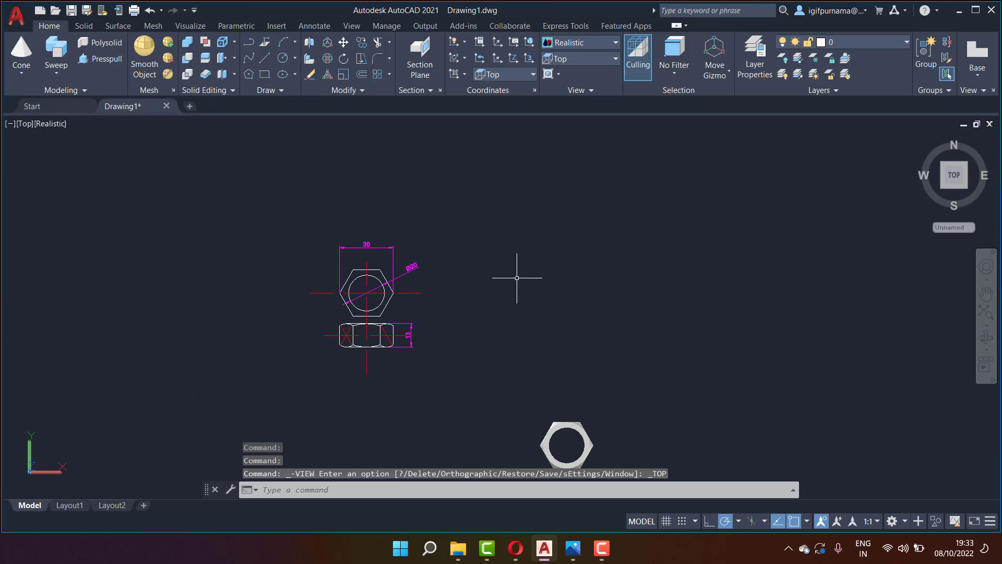
key(ctrl+v)
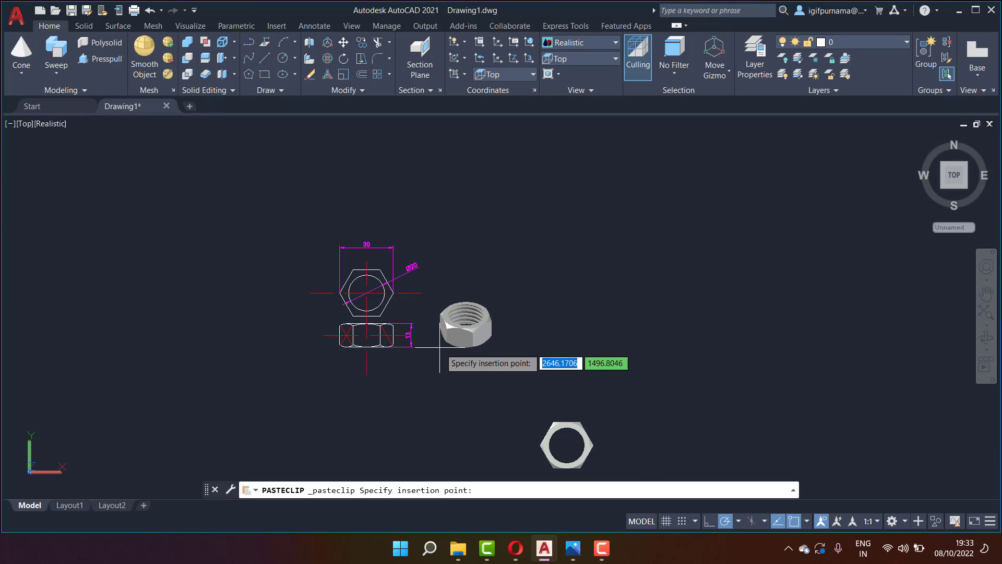
click(417, 292)
scroll(412, 302, up, 5)
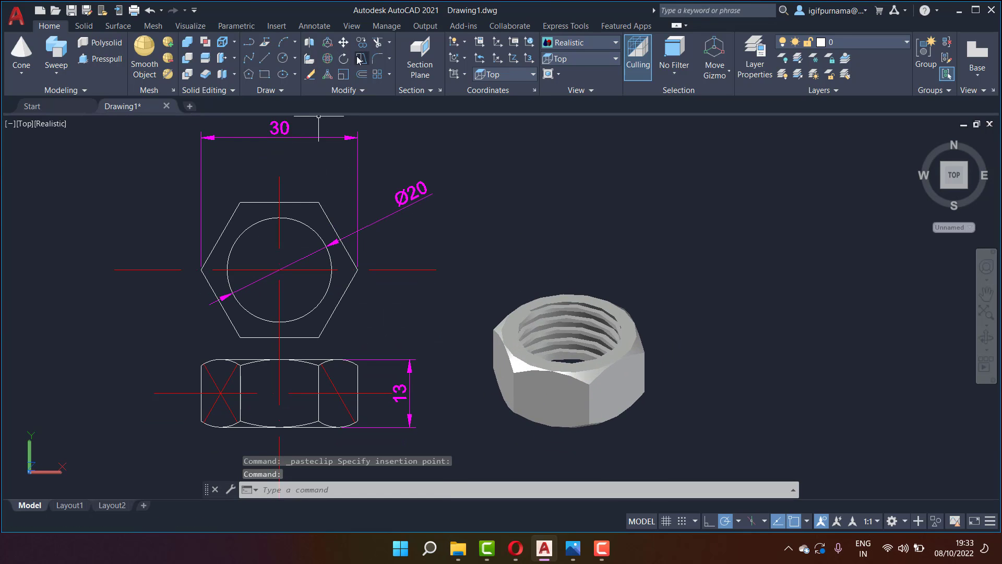
- Move the pasted nut right of the top view and recentre the drawings
click(343, 46)
click(682, 436)
click(593, 400)
key(Return)
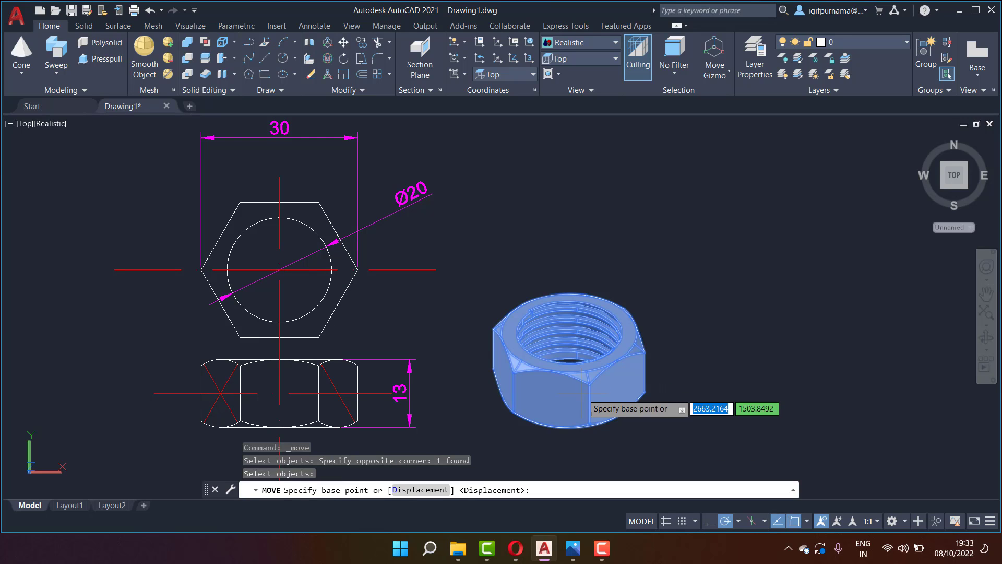
click(540, 339)
middle_drag(502, 258, 547, 229)
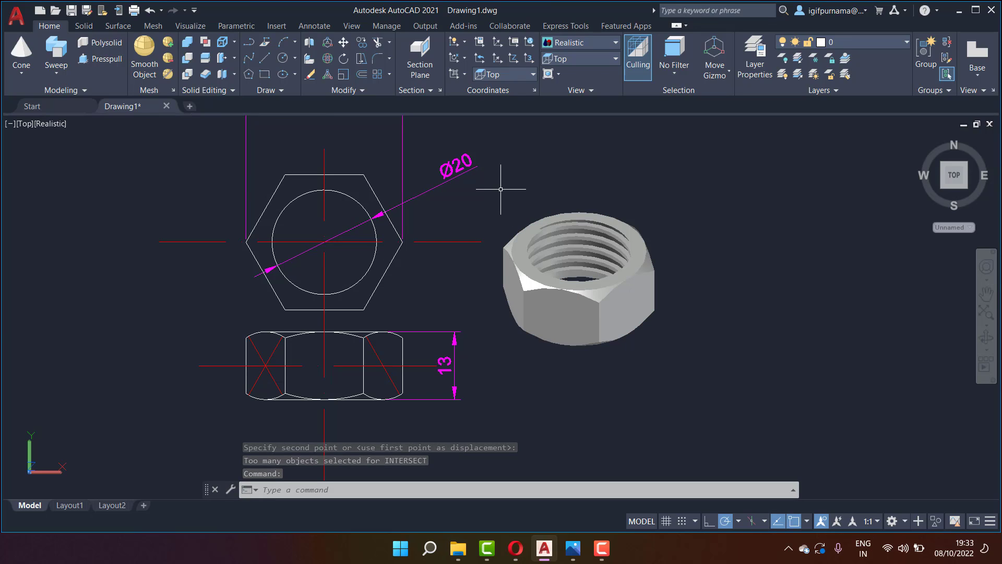
scroll(501, 189, down, 2)
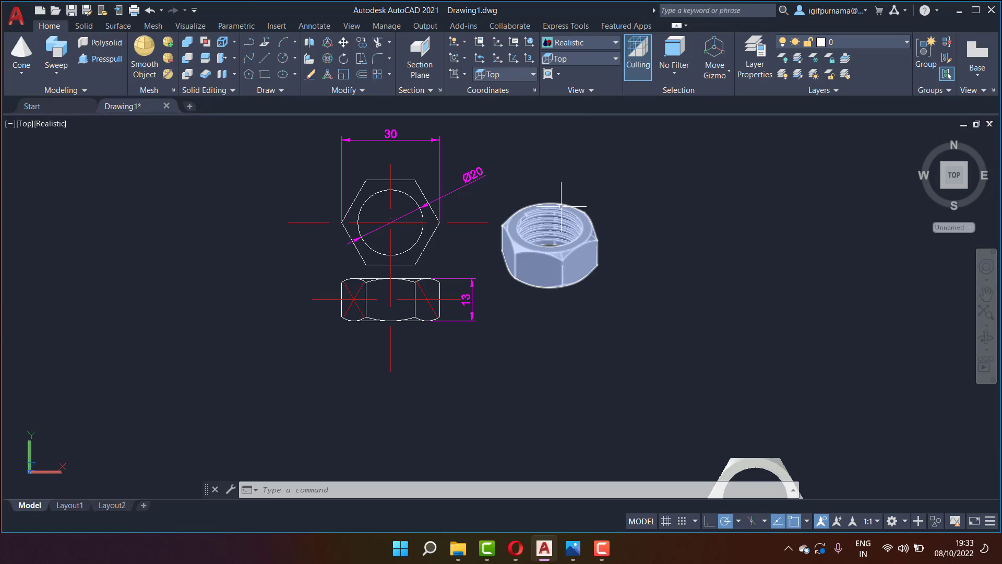
scroll(477, 195, up, 2)
scroll(500, 190, up, 1)
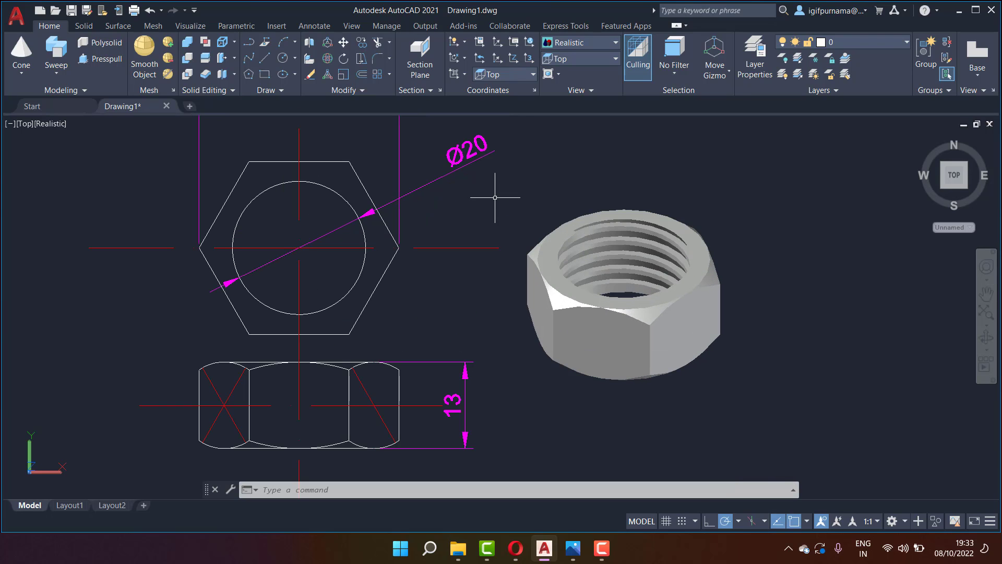
scroll(490, 206, down, 1)
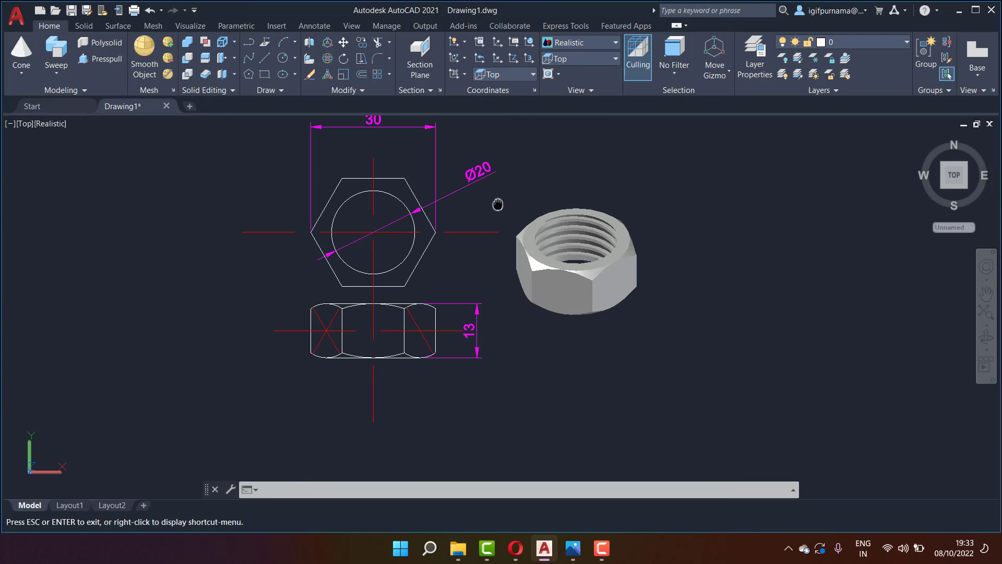
middle_drag(495, 203, 440, 212)
scroll(435, 215, down, 1)
scroll(439, 215, down, 2)
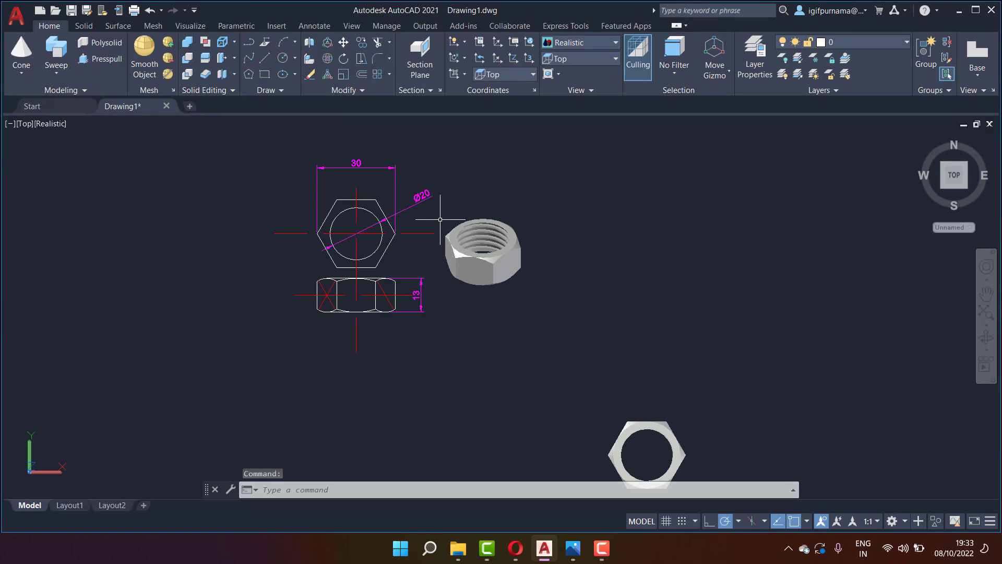
- Move the bottom hex nut up beside the threaded nut
click(343, 42)
click(704, 415)
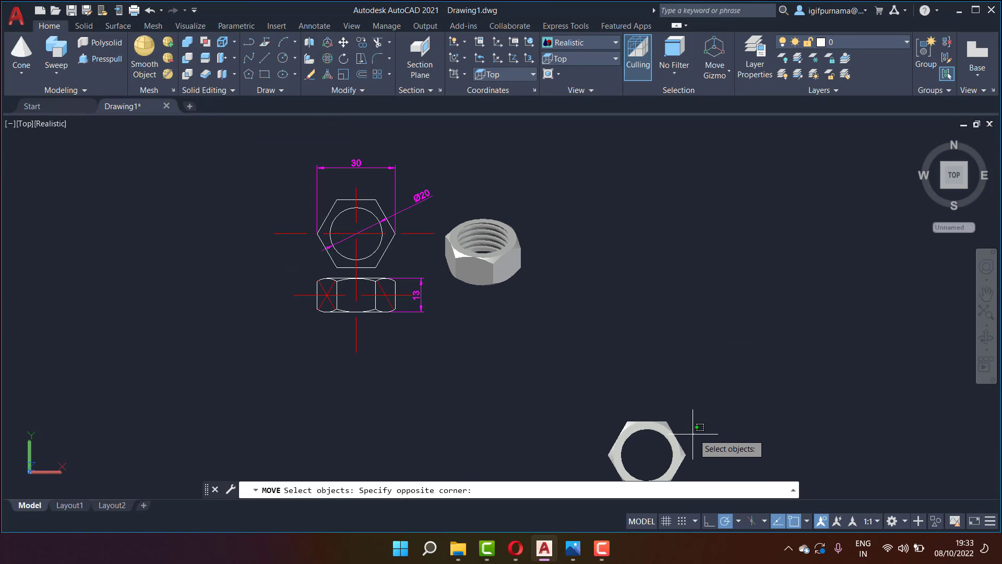
click(652, 433)
key(Return)
click(613, 205)
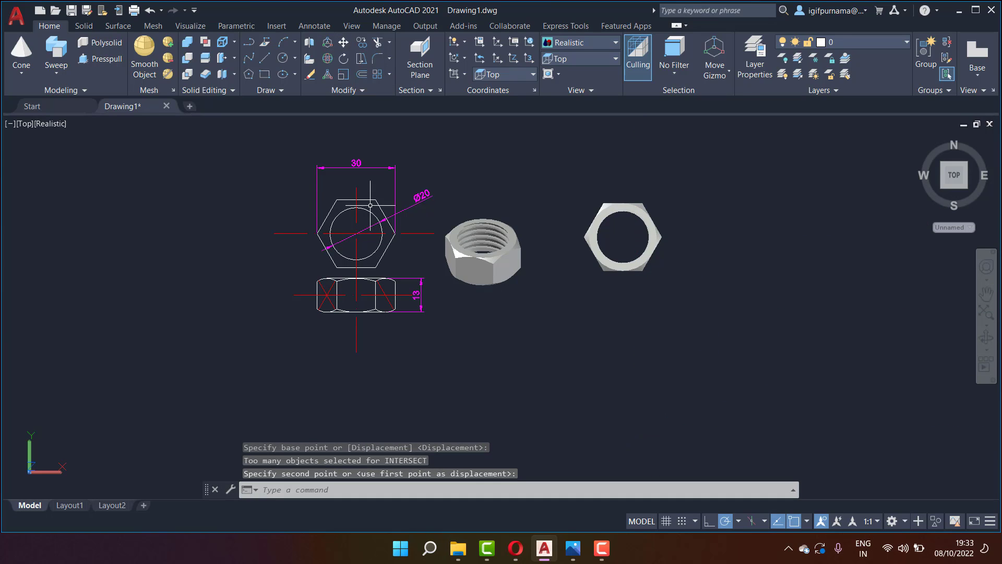
scroll(373, 214, up, 3)
scroll(404, 225, down, 2)
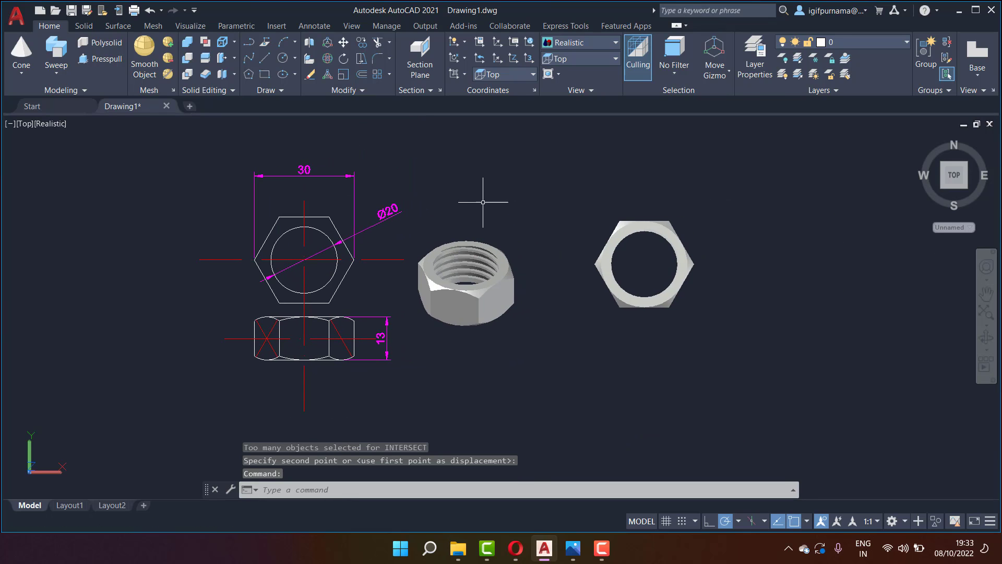
- Shift the hex nut further right and down, level with the threaded nut
click(344, 42)
click(681, 292)
click(586, 230)
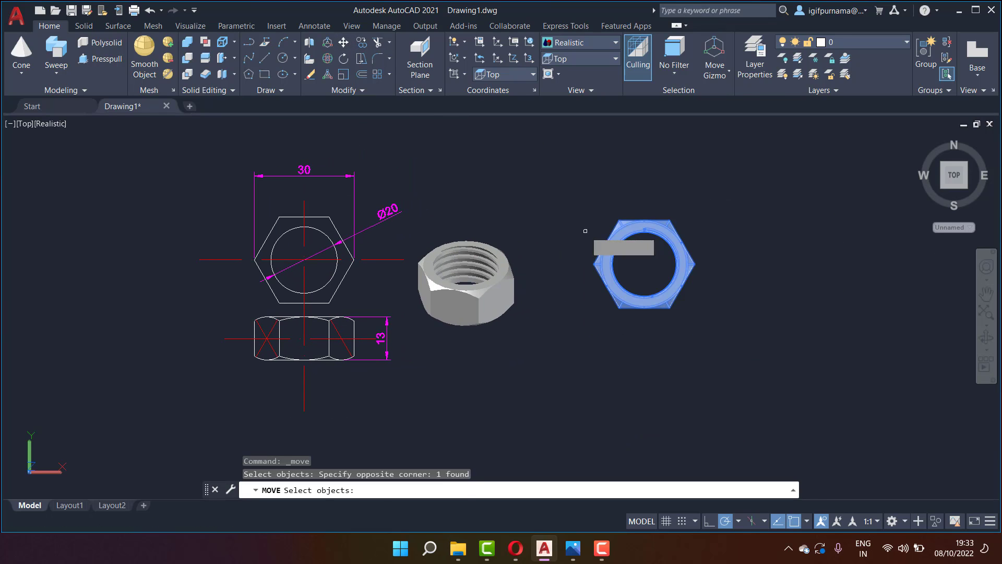
key(Return)
click(613, 249)
click(762, 313)
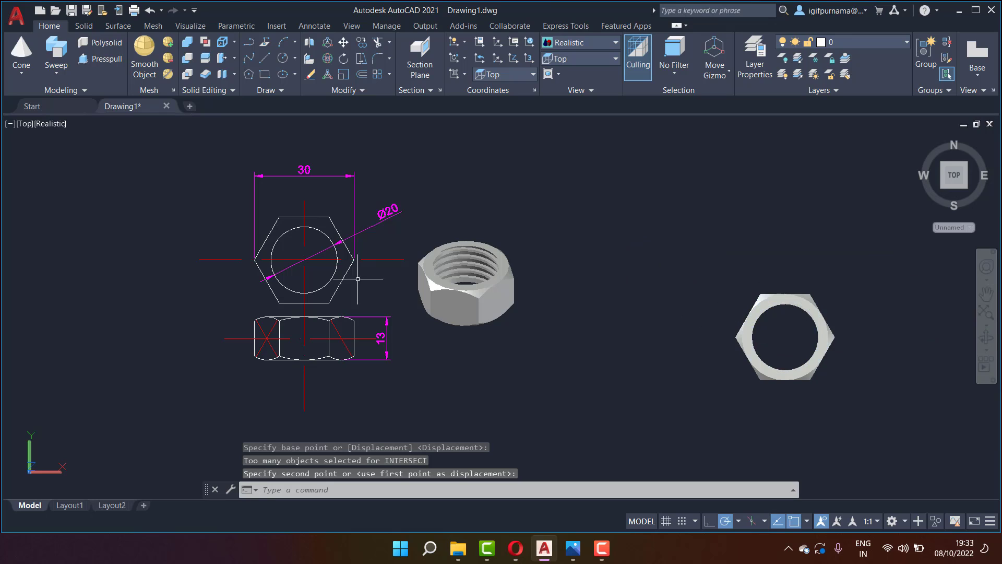
scroll(358, 279, up, 2)
middle_drag(402, 256, 517, 259)
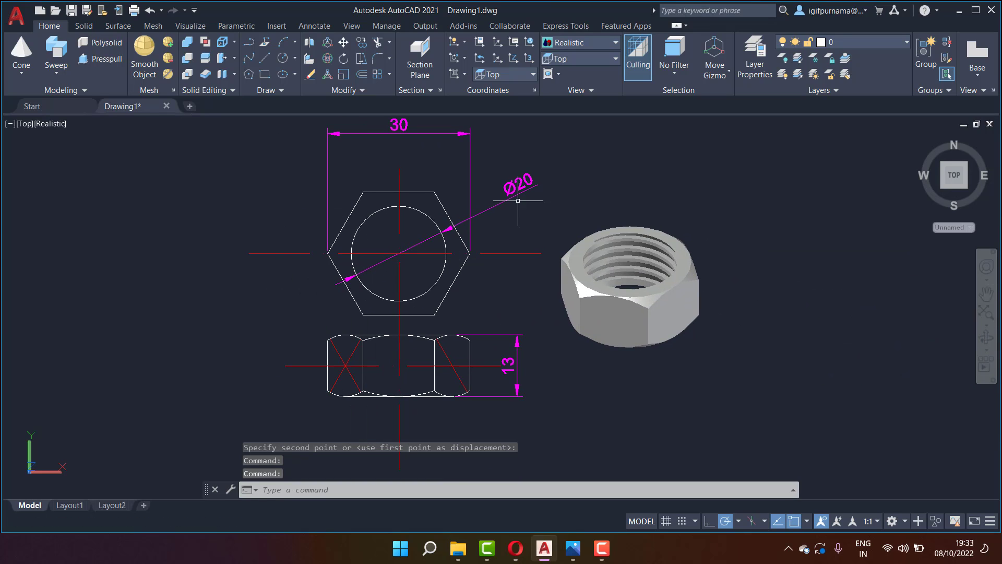
scroll(396, 343, down, 2)
scroll(353, 311, down, 2)
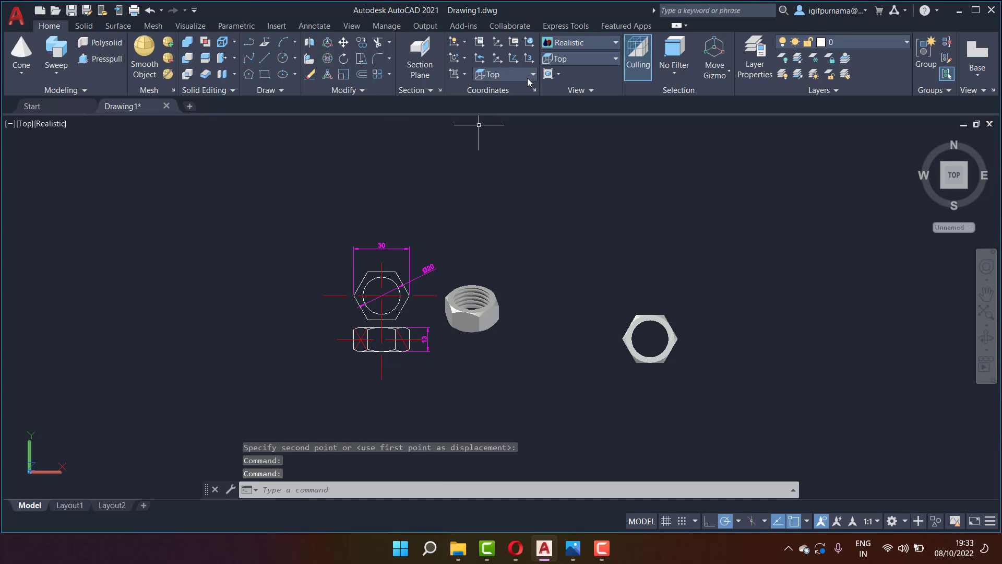
click(557, 59)
click(556, 151)
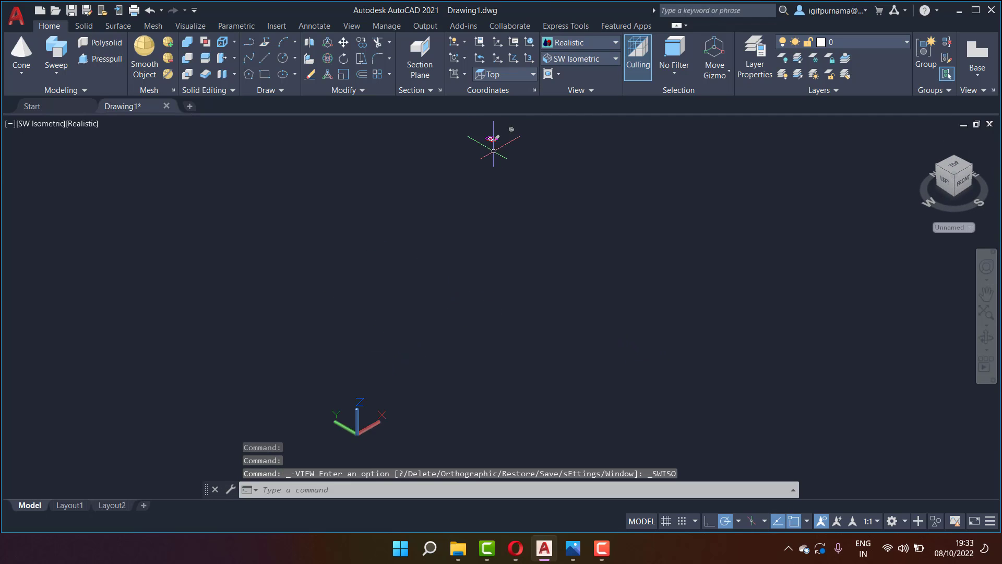
scroll(517, 123, up, 2)
scroll(516, 122, up, 3)
scroll(516, 123, up, 3)
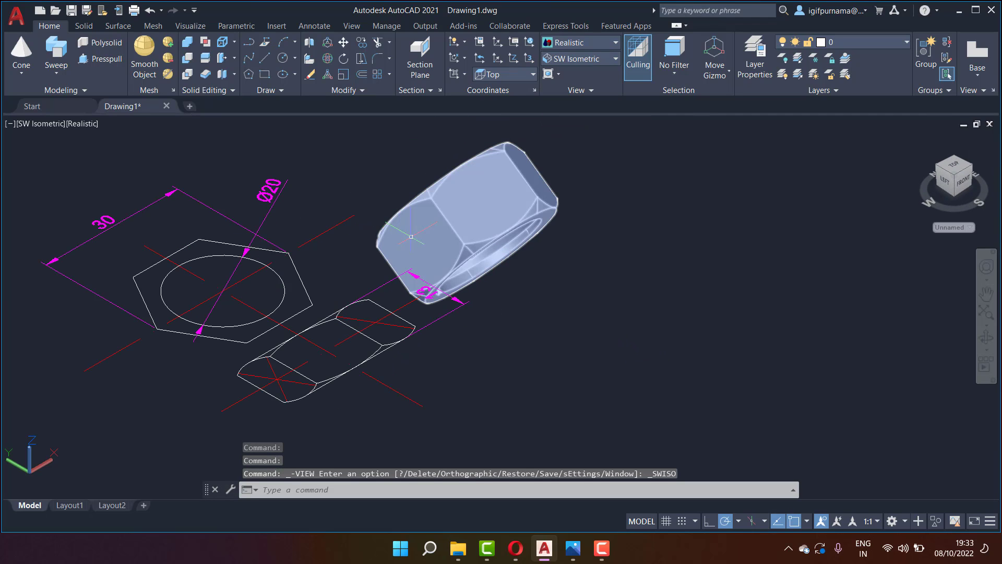
scroll(407, 241, down, 2)
scroll(564, 212, up, 1)
scroll(564, 212, up, 2)
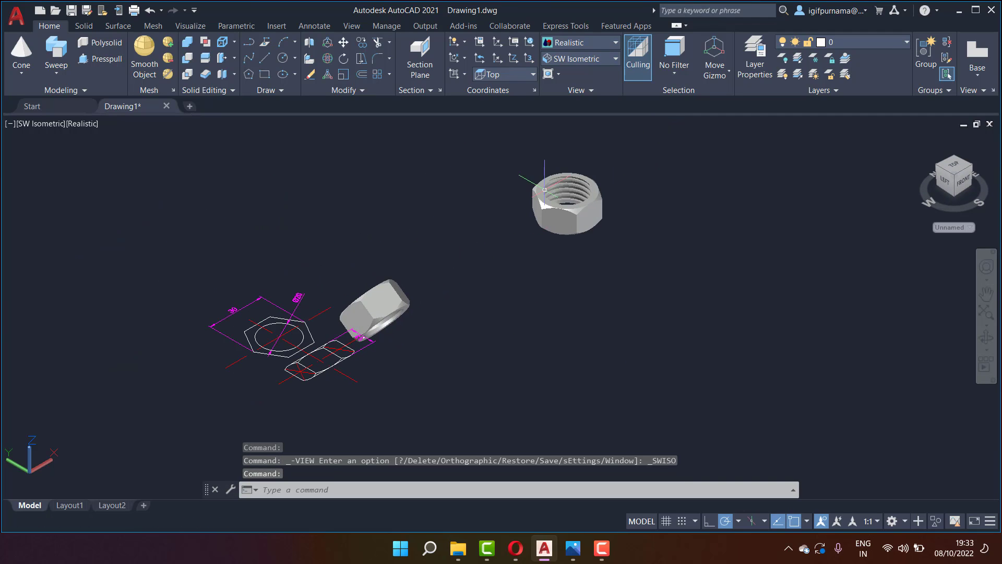
scroll(563, 212, up, 3)
scroll(558, 205, down, 4)
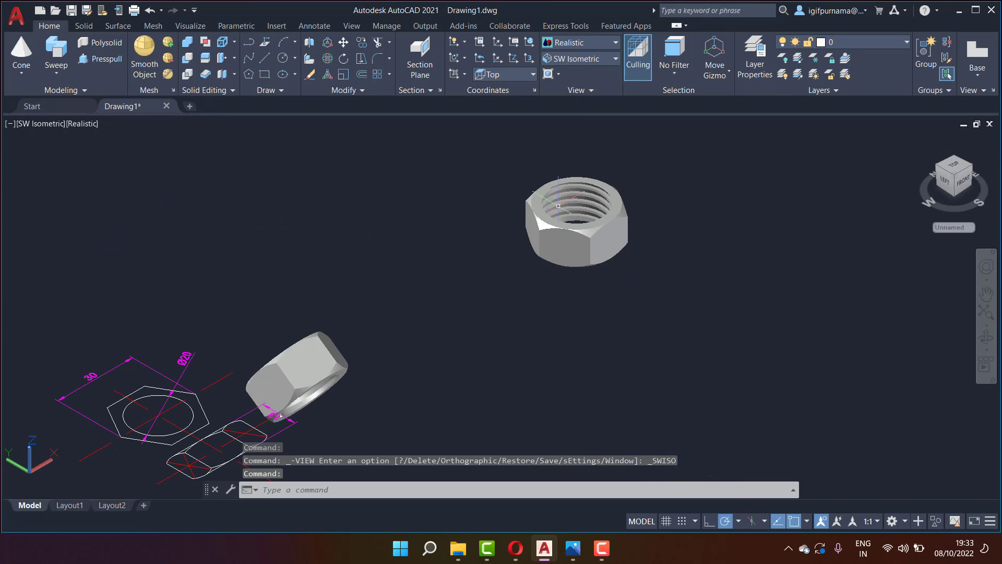
click(579, 62)
click(569, 74)
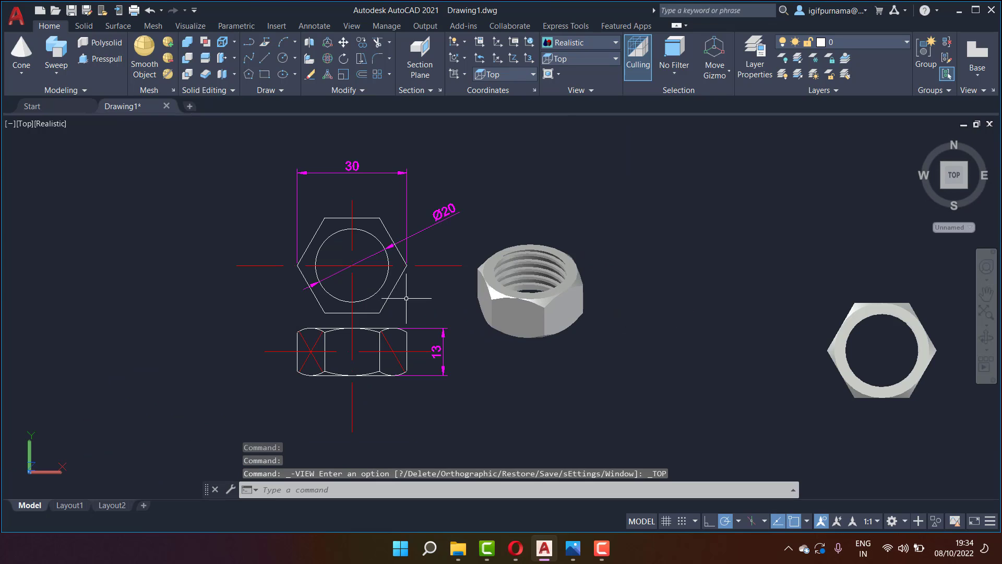
middle_drag(445, 287, 471, 285)
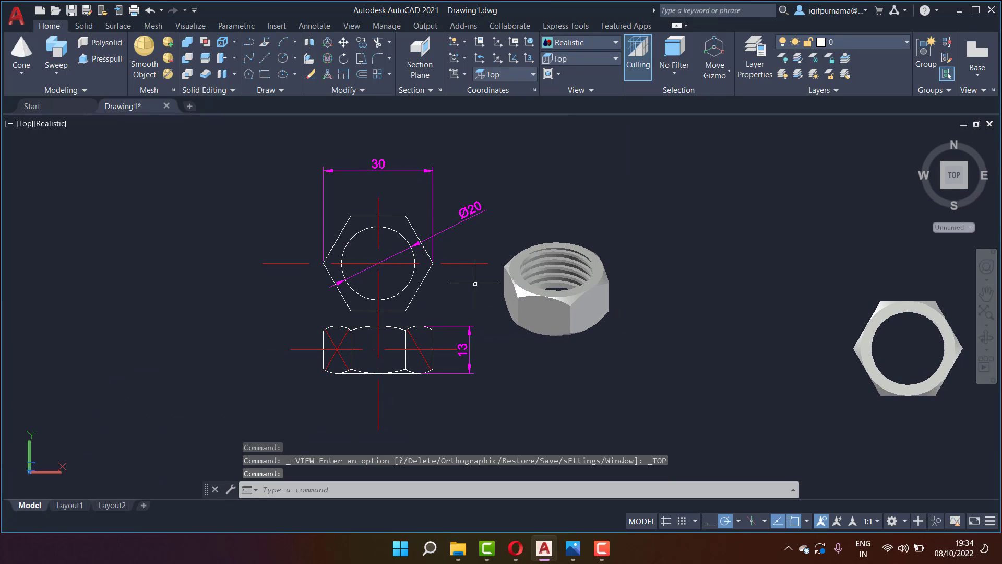